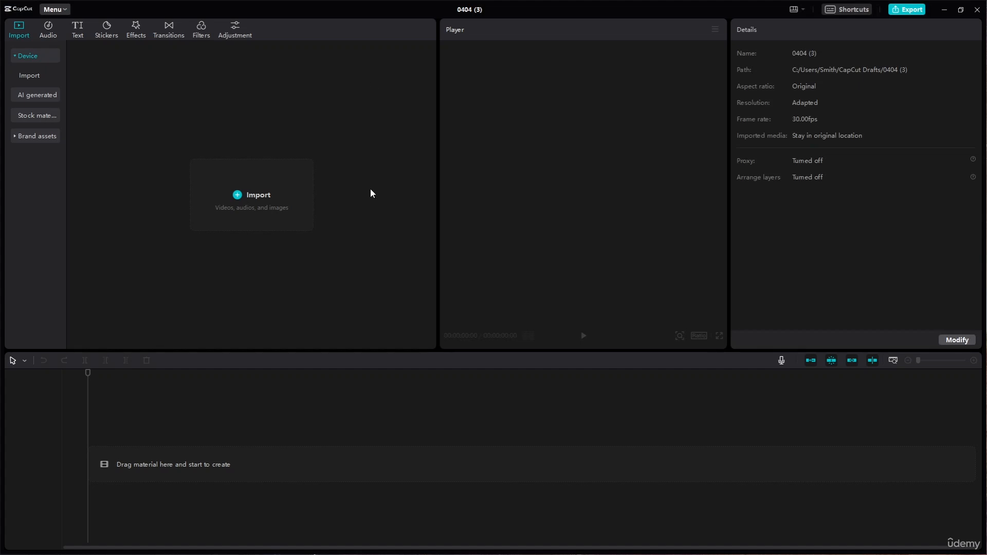
- Import all the media files from the Capcut Resource folder into the project
click(268, 206)
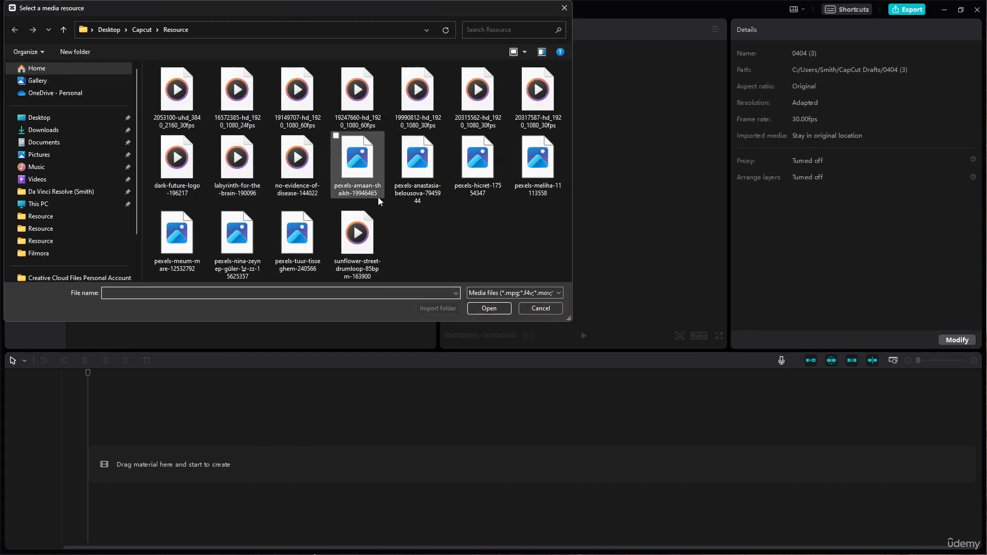
drag(545, 265, 181, 91)
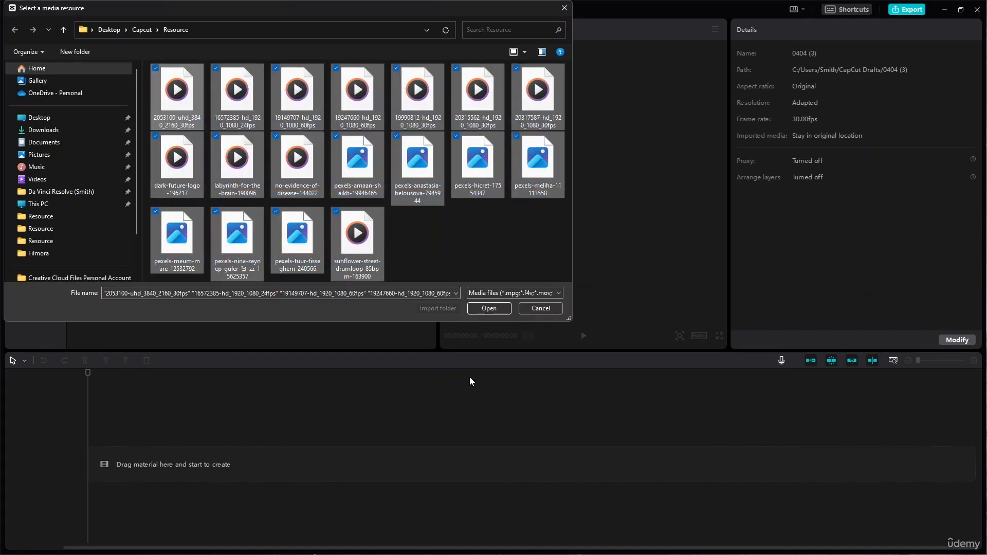
click(489, 309)
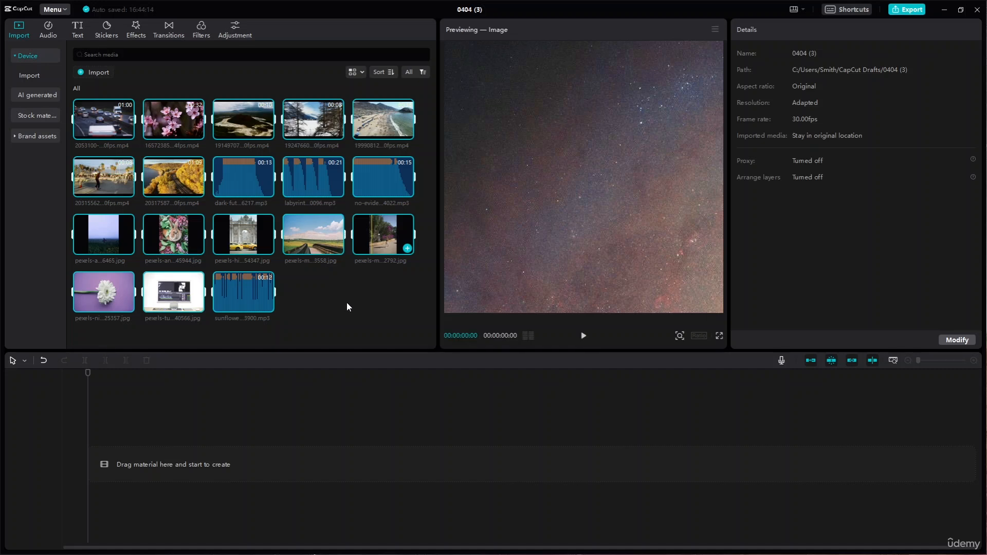
click(346, 302)
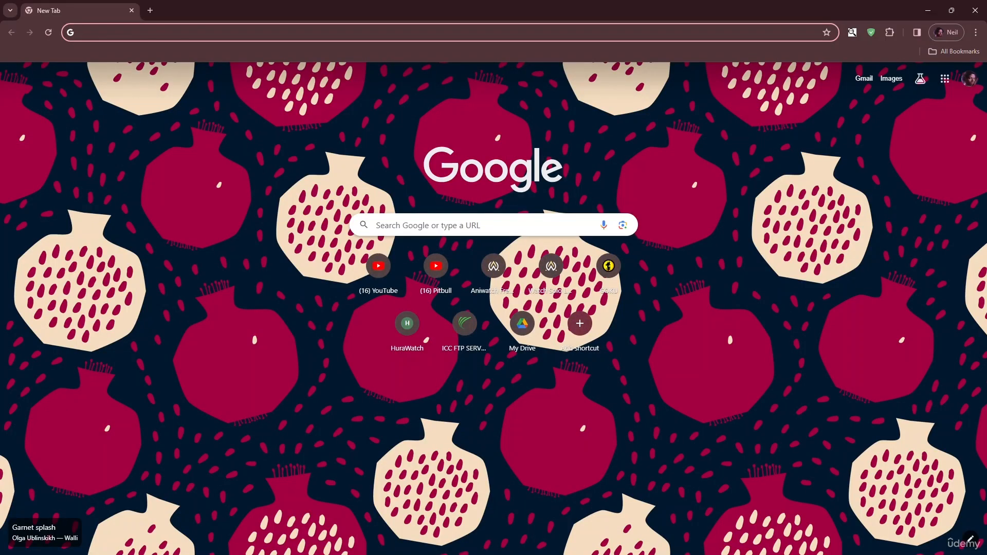
- Switch to the Chrome browser, open the Pexels 4k wallpaper search page and set the search type to Videos
text(pexe)
key(Return)
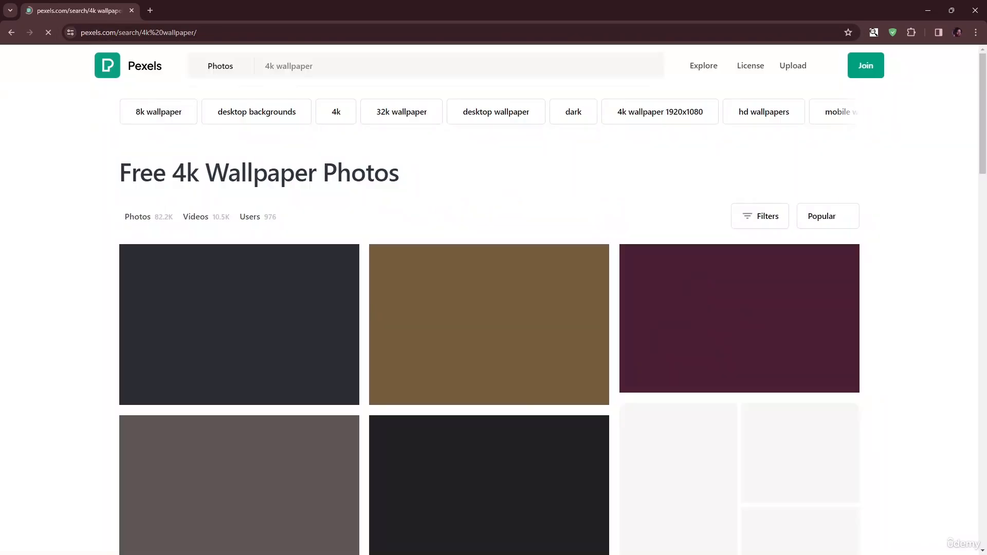
click(220, 65)
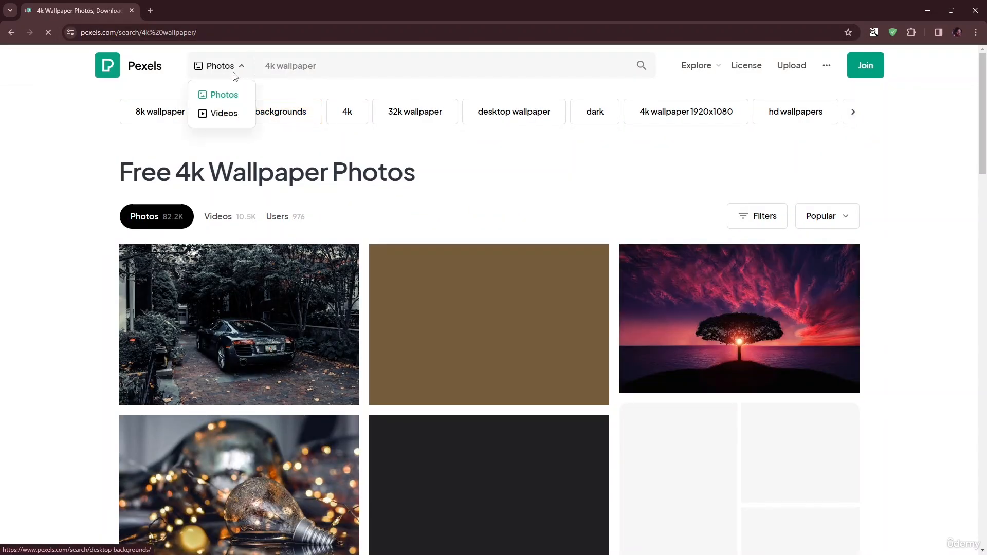
click(221, 112)
- Replace the Pexels search term with "human" and run the video search
key(ctrl+a)
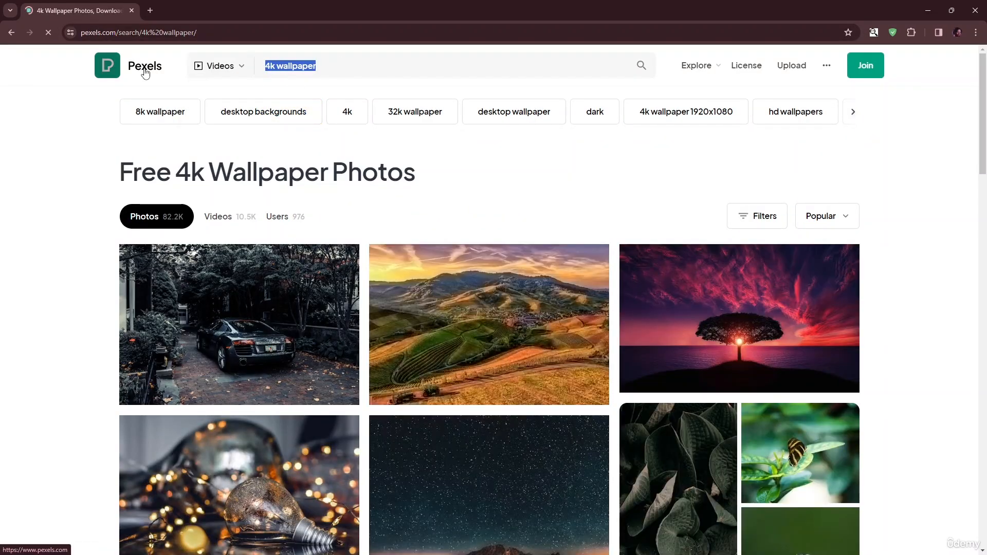
text(human)
key(Return)
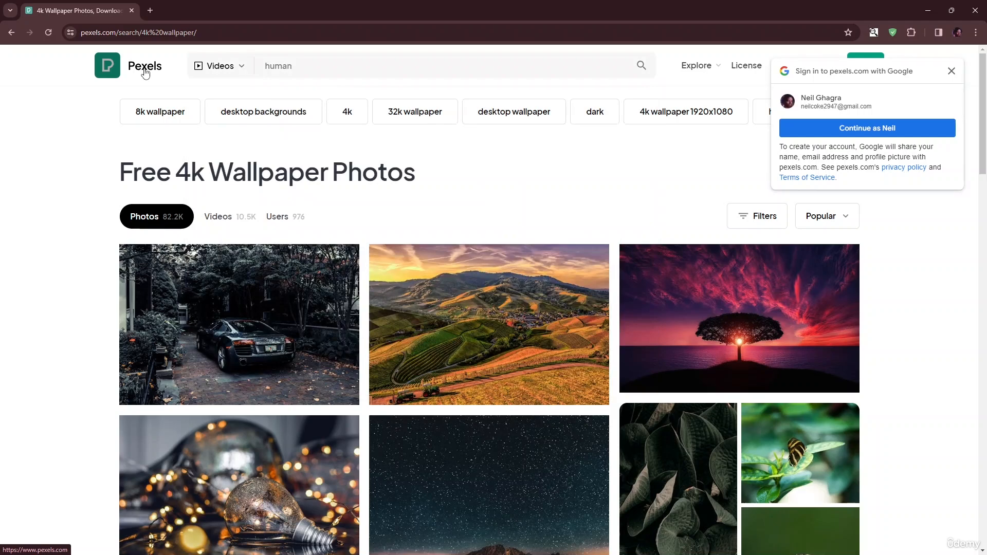
- Search the Pexels videos for "ocassion"
drag(308, 68, 139, 66)
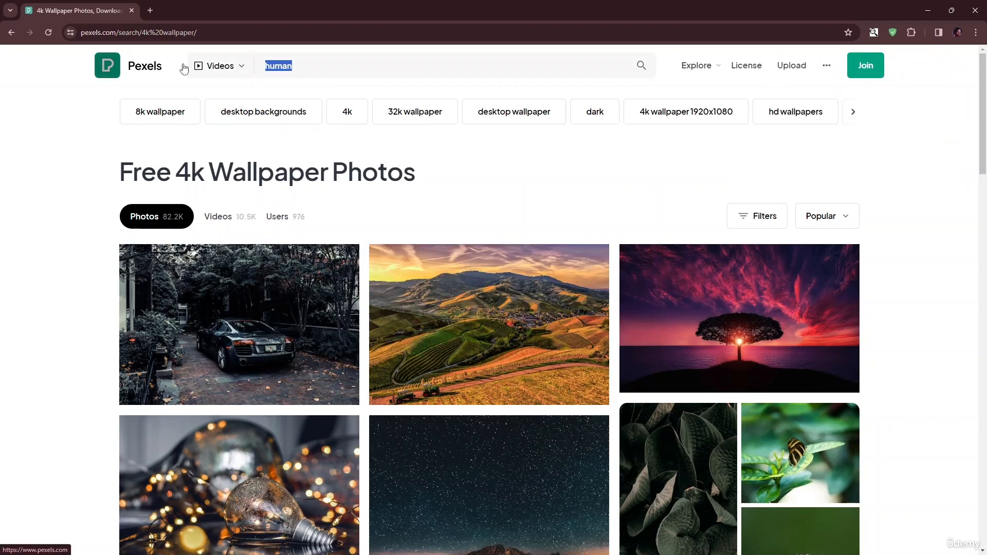
text(ocassion)
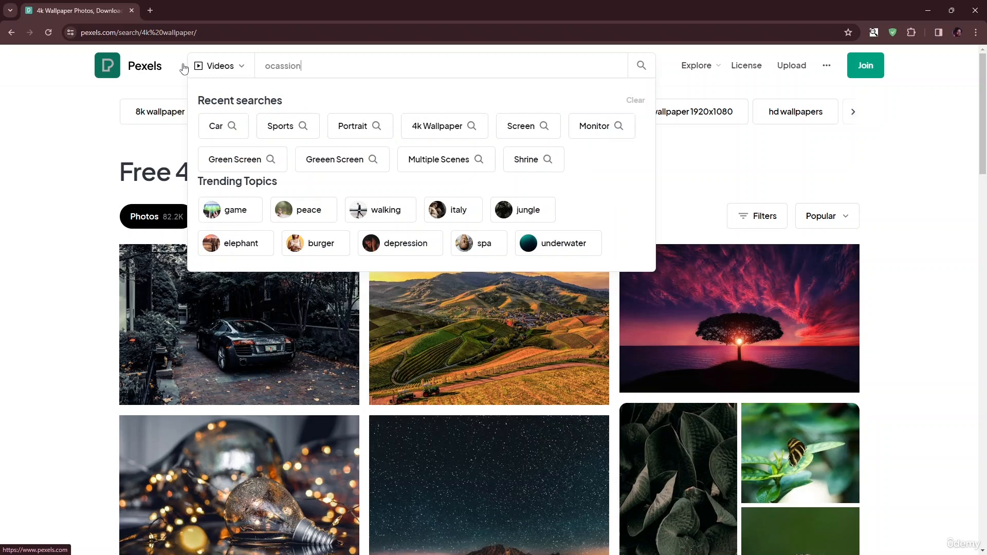
key(Return)
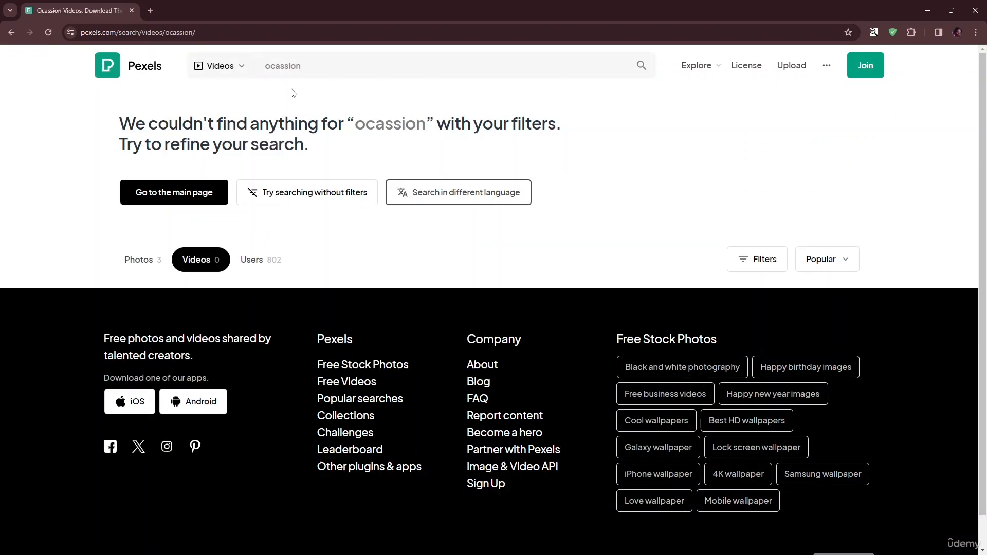
- Search the Pexels videos for "japan"
drag(325, 68, 62, 72)
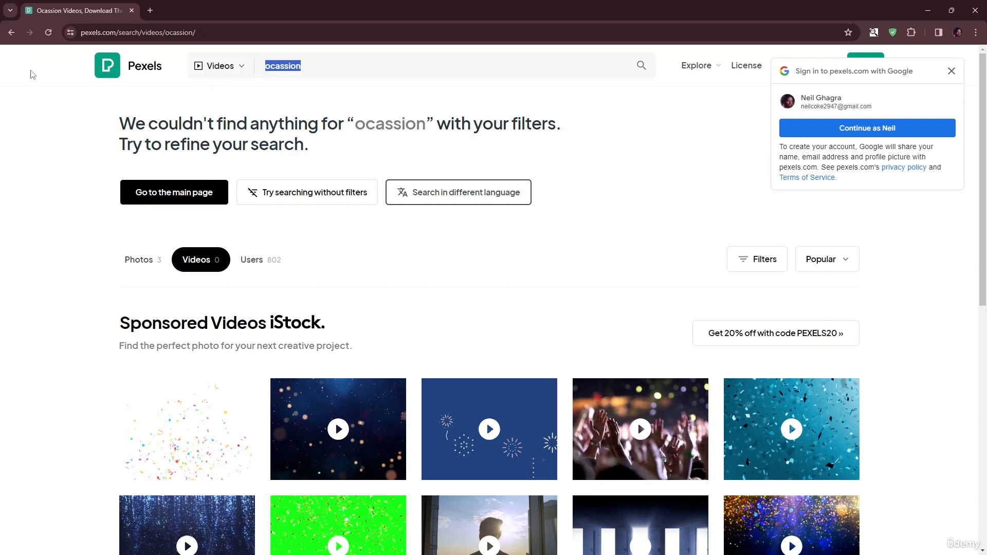
text(japan)
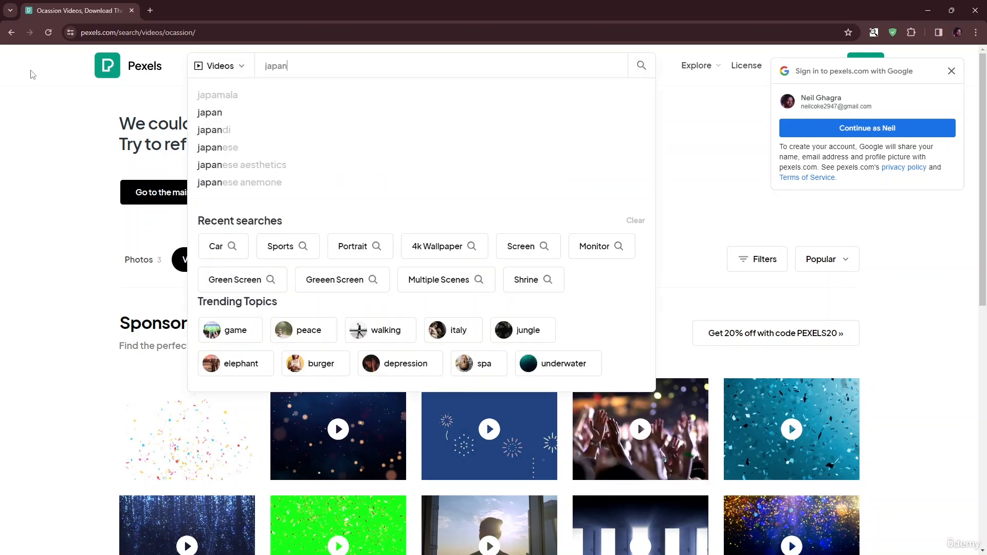
key(Return)
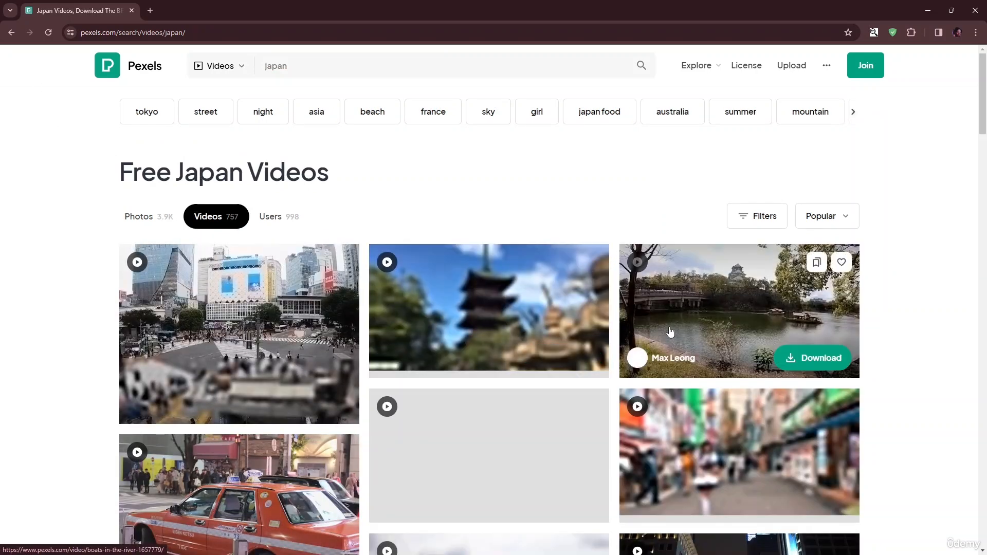
- Browse the Japan video results and download the busy street clip with orange autumn trees and Japanese shop signs
scroll(585, 312, down, 2)
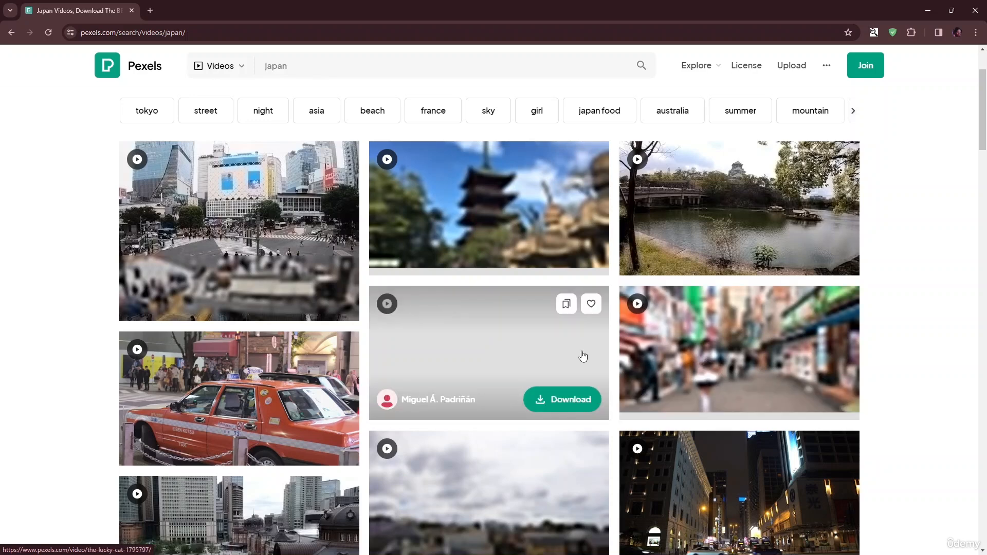
scroll(584, 357, down, 1)
scroll(522, 358, down, 2)
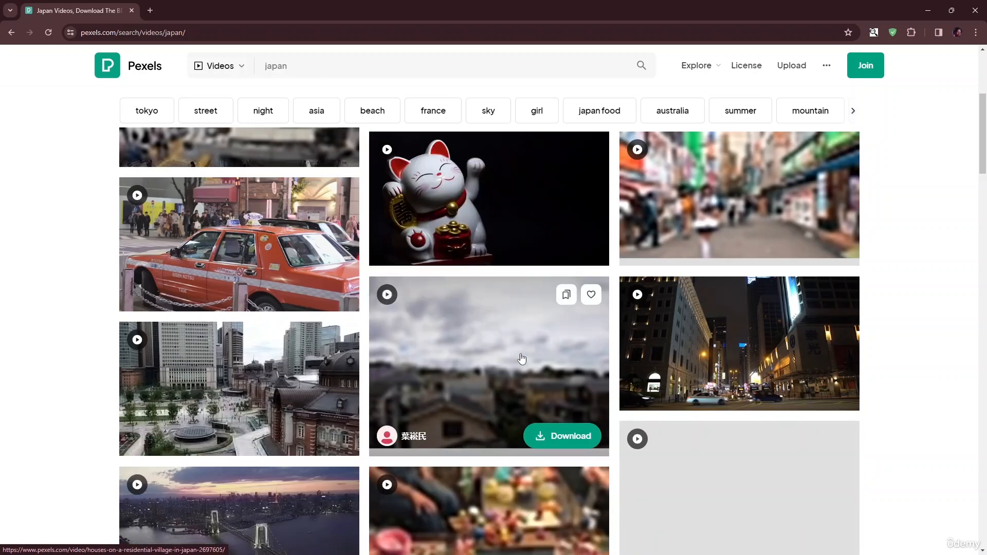
scroll(525, 366, down, 3)
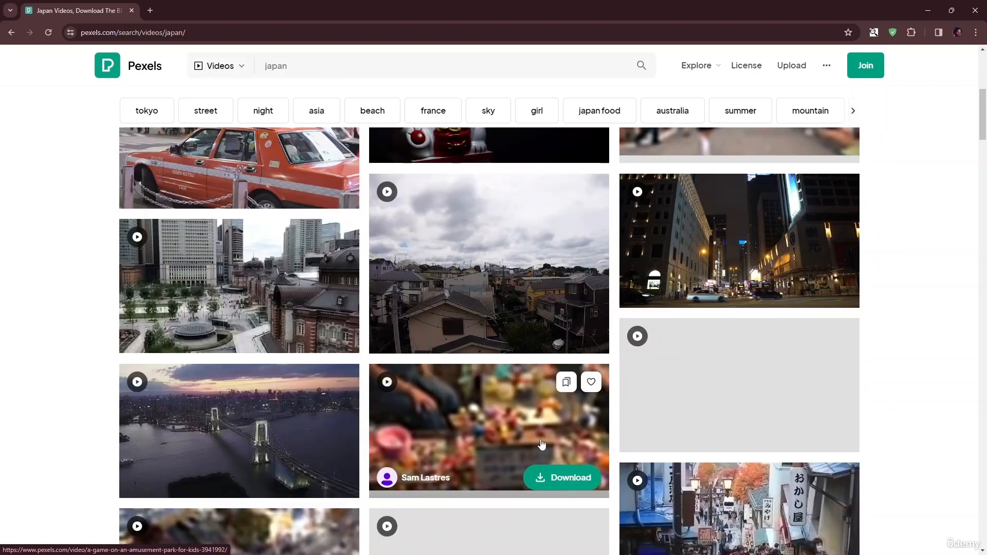
scroll(702, 445, down, 1)
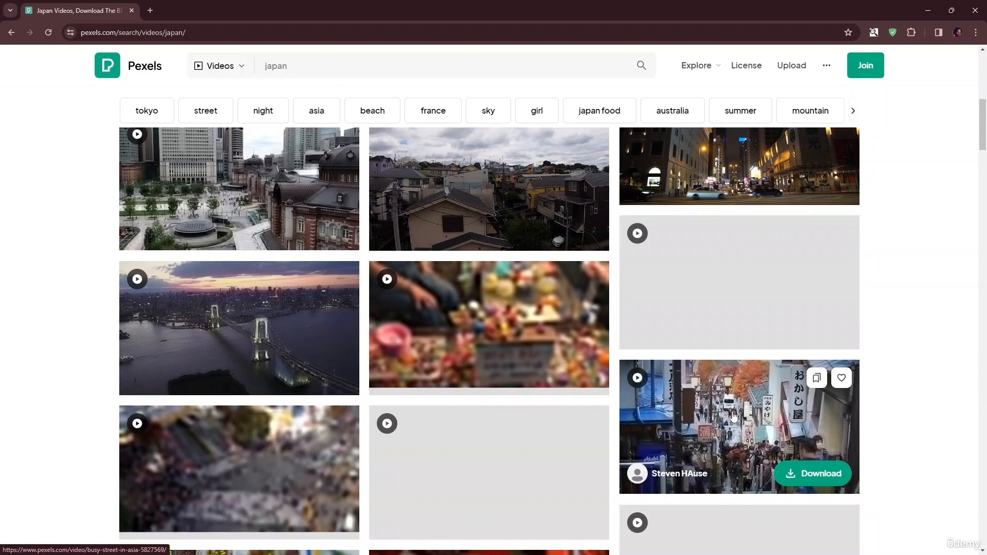
scroll(763, 284, up, 2)
scroll(735, 270, up, 2)
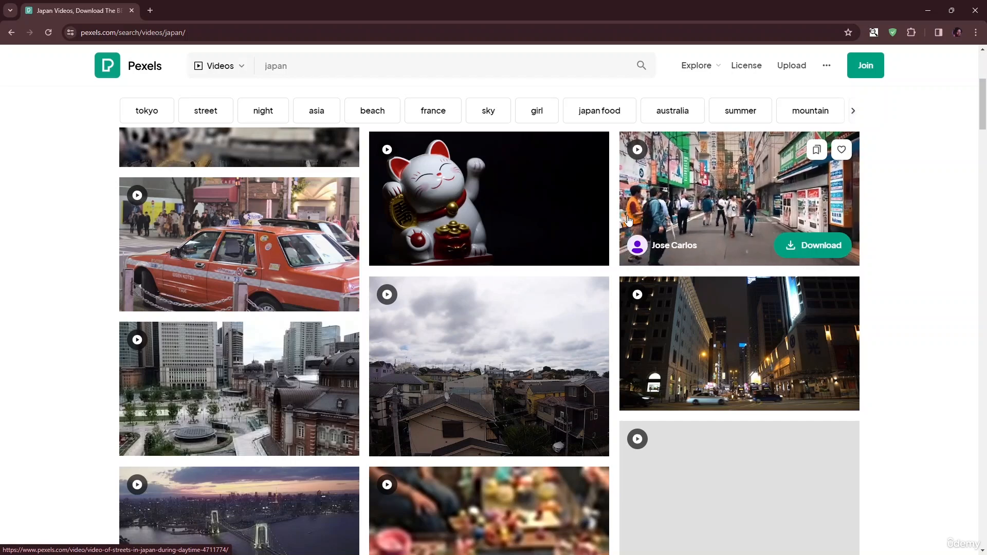
scroll(733, 252, down, 2)
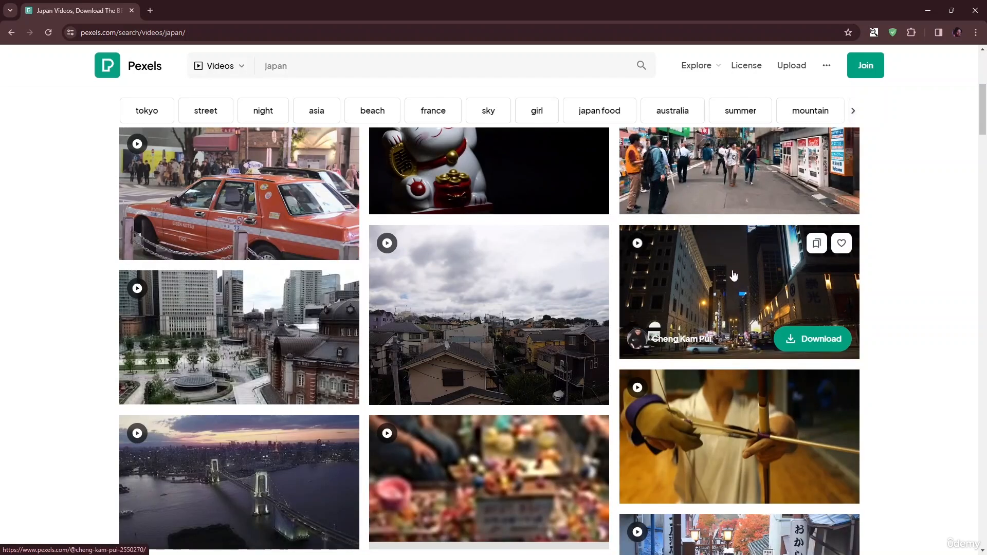
scroll(733, 251, down, 4)
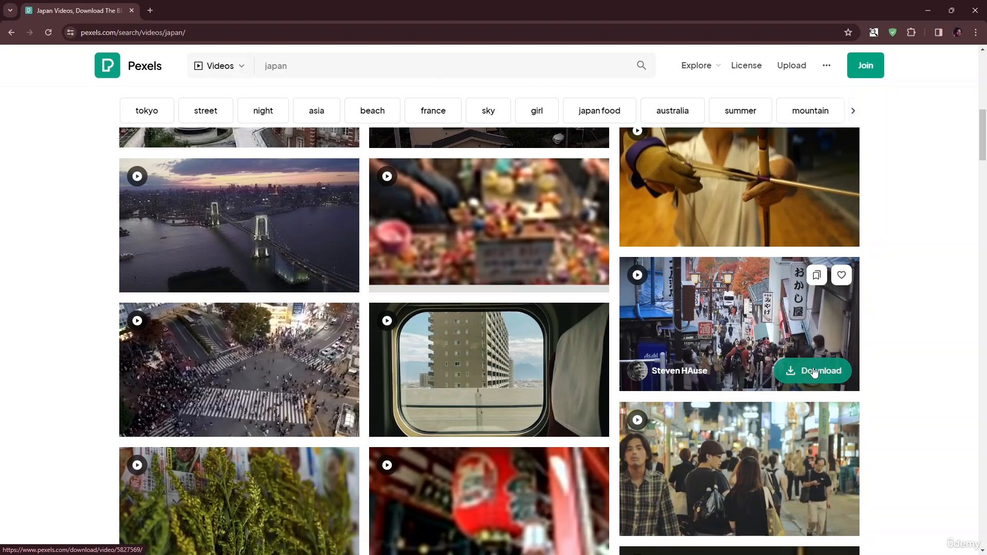
click(818, 371)
click(633, 338)
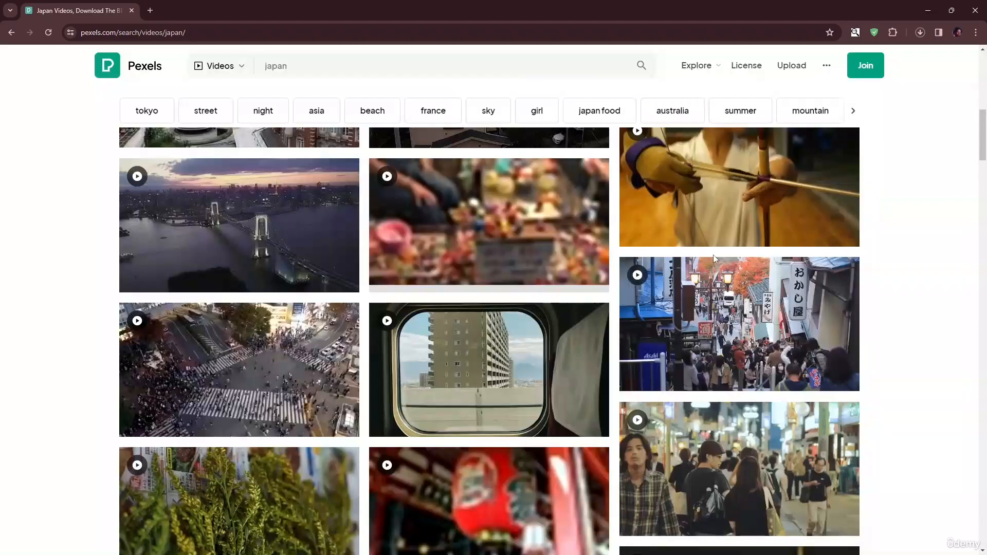
- Download the clip of the red Japanese temple from the video results and dismiss the download pop-up
scroll(714, 255, down, 1)
scroll(711, 261, down, 4)
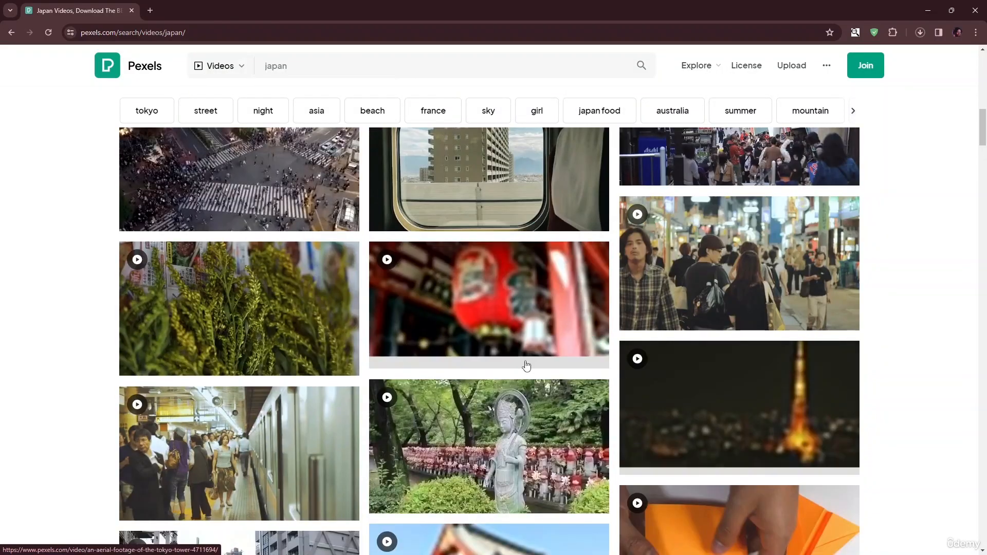
scroll(296, 352, down, 2)
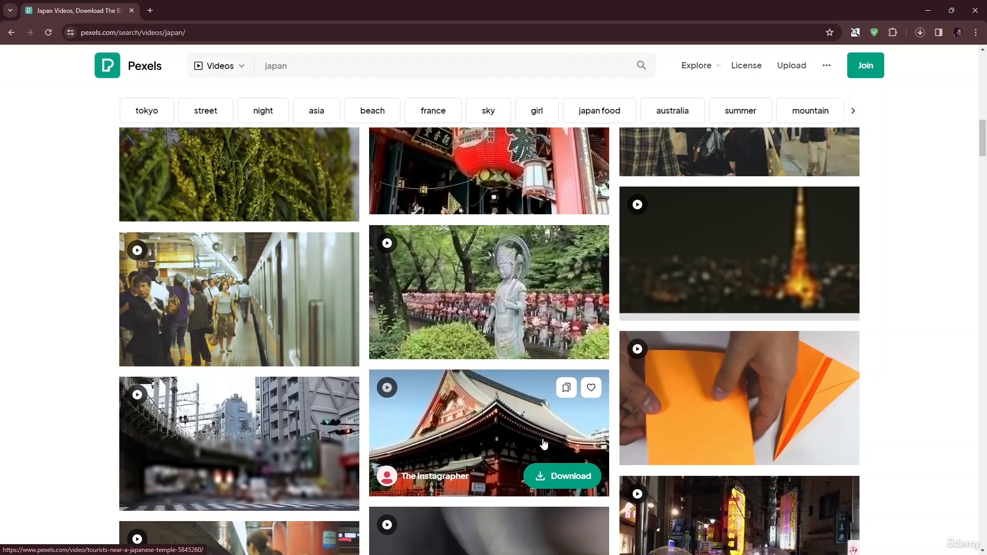
scroll(564, 472, down, 1)
click(562, 425)
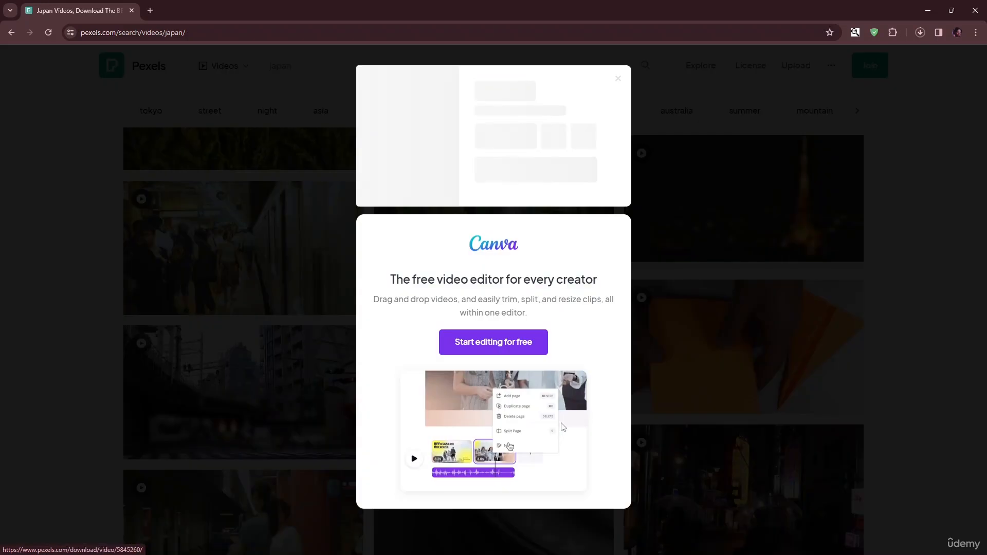
click(865, 258)
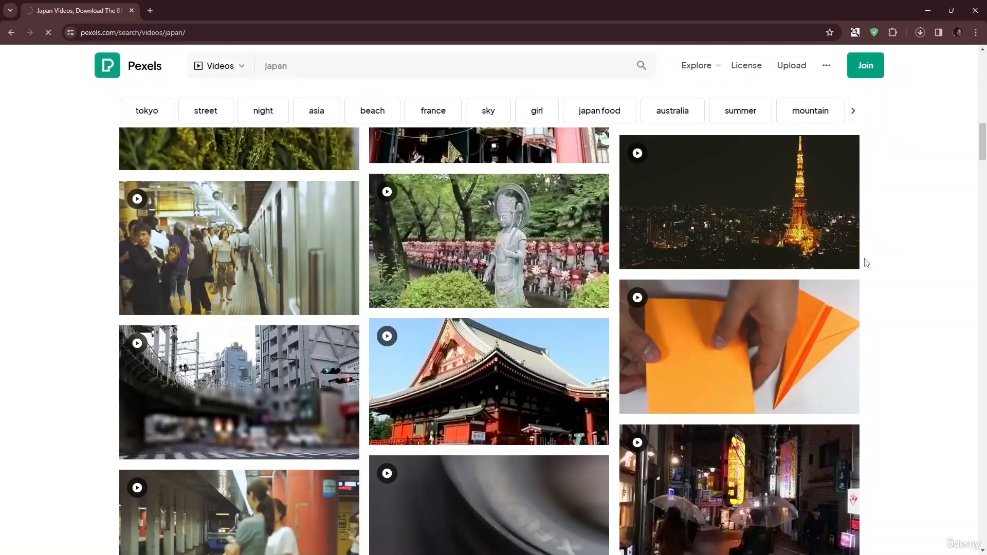
- Download the night clip of Tokyo Tower and return to CapCut
click(921, 37)
click(922, 36)
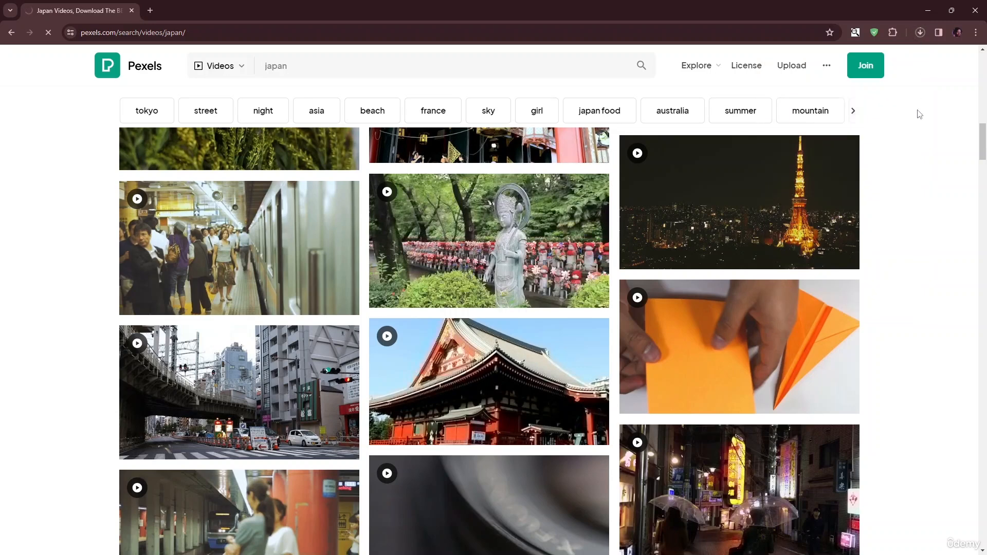
click(814, 249)
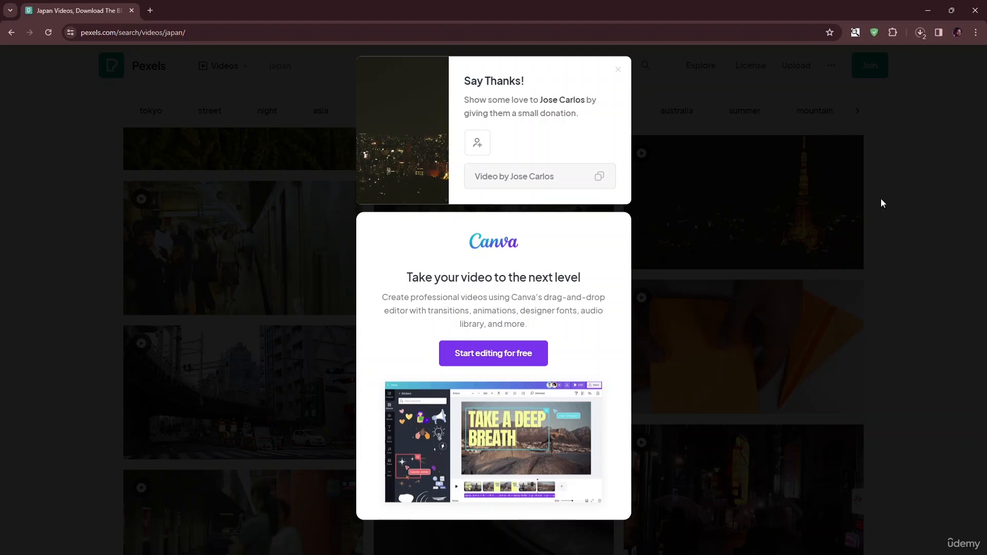
click(927, 10)
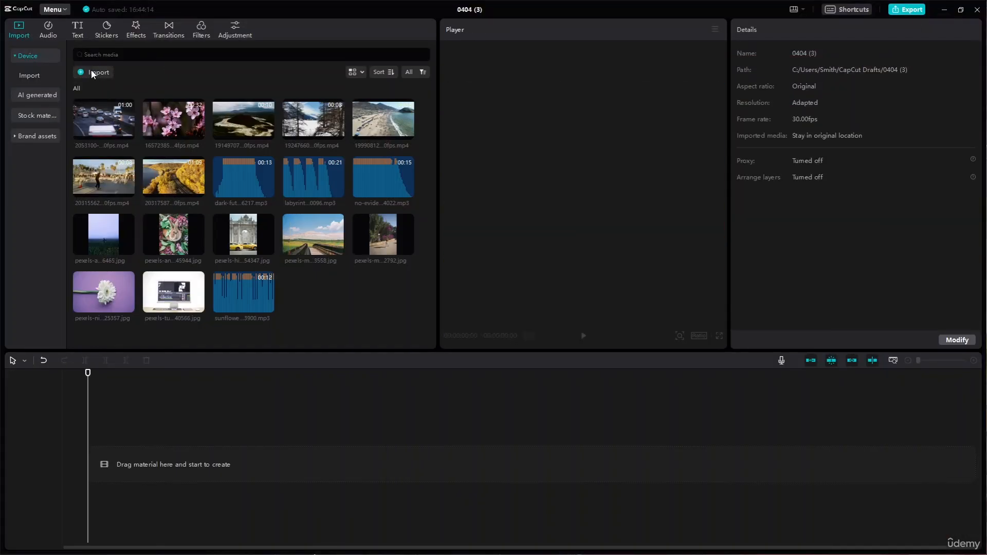
- Import the audio file solitude-dark-ambient-electronic-197737 from the Resource folder
click(93, 73)
click(193, 244)
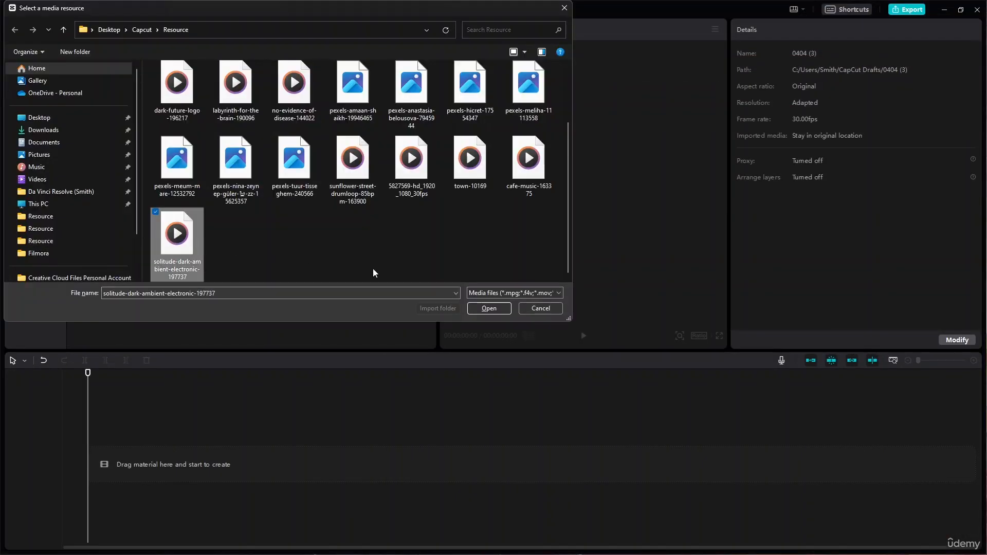
click(488, 309)
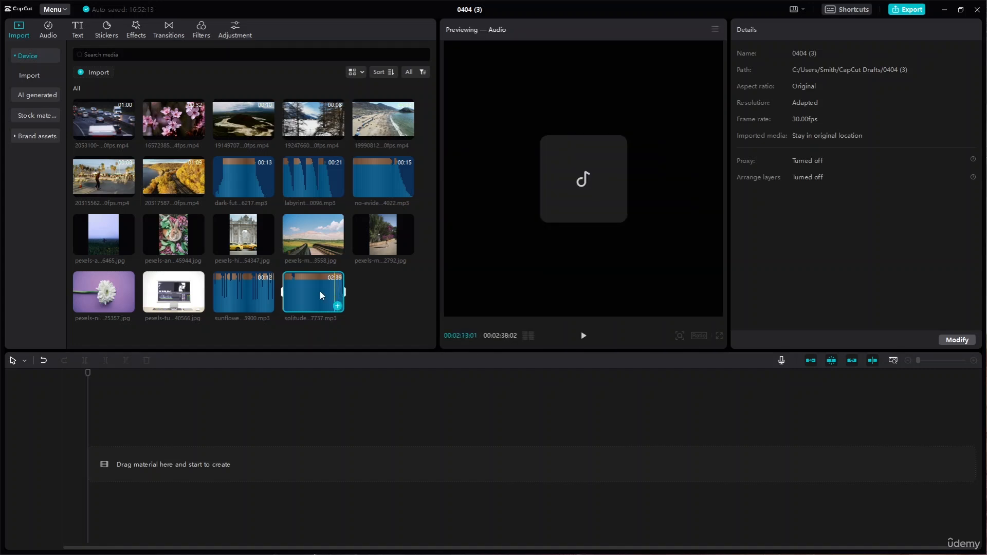
- Delete the solitude audio track and all remaining files from the project's media library
key(Delete)
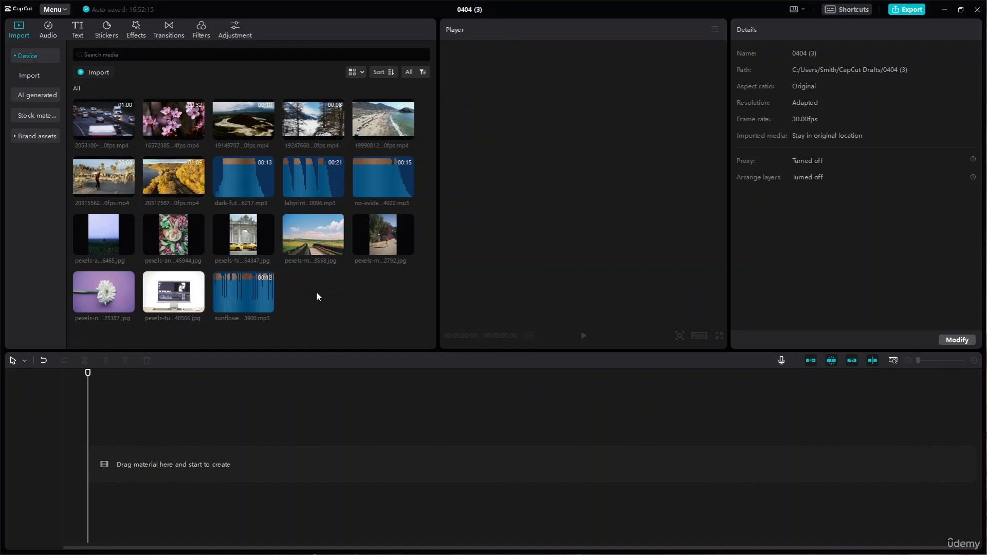
drag(344, 309, 106, 90)
key(Delete)
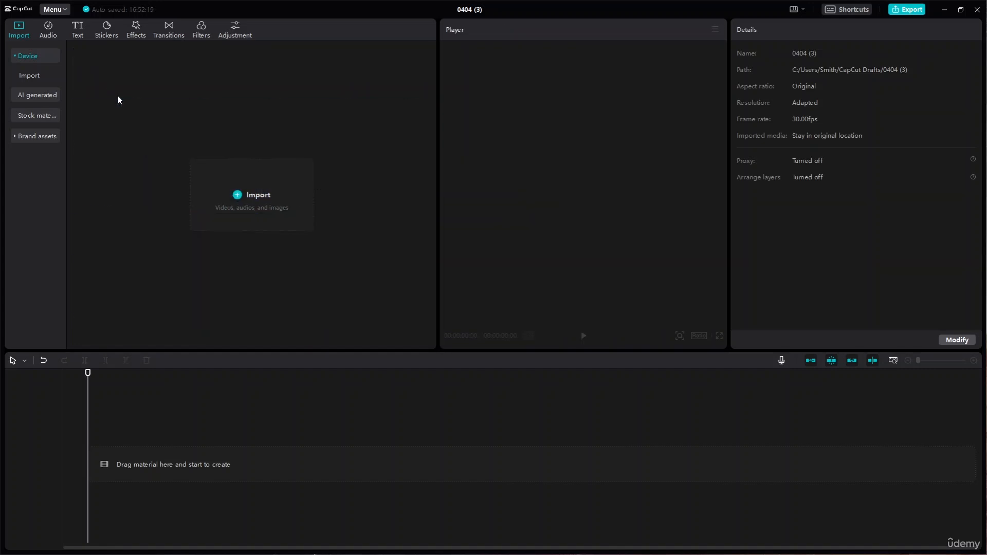
- Import every file in the Resource folder, including the newly added clips and music, into the empty media library
click(234, 198)
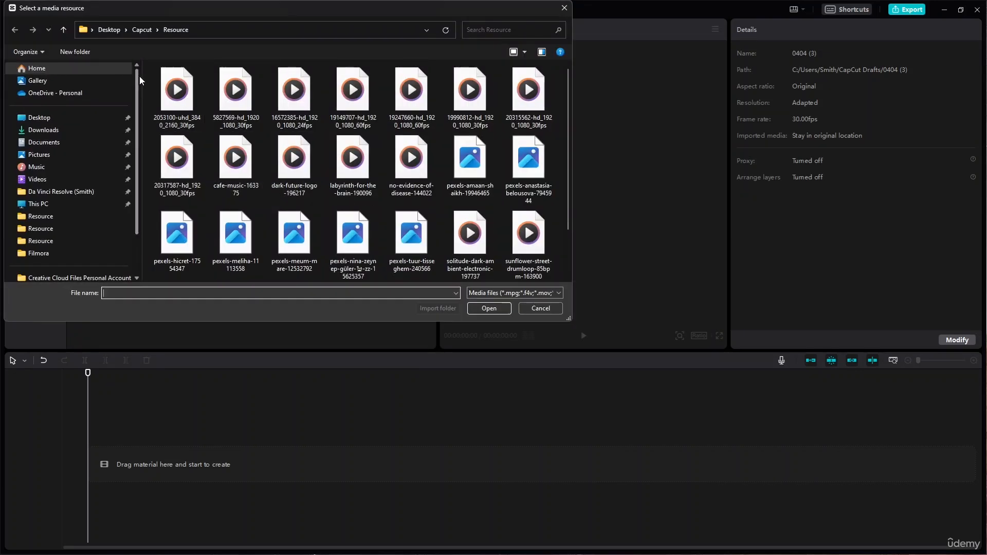
drag(148, 77, 547, 342)
click(484, 308)
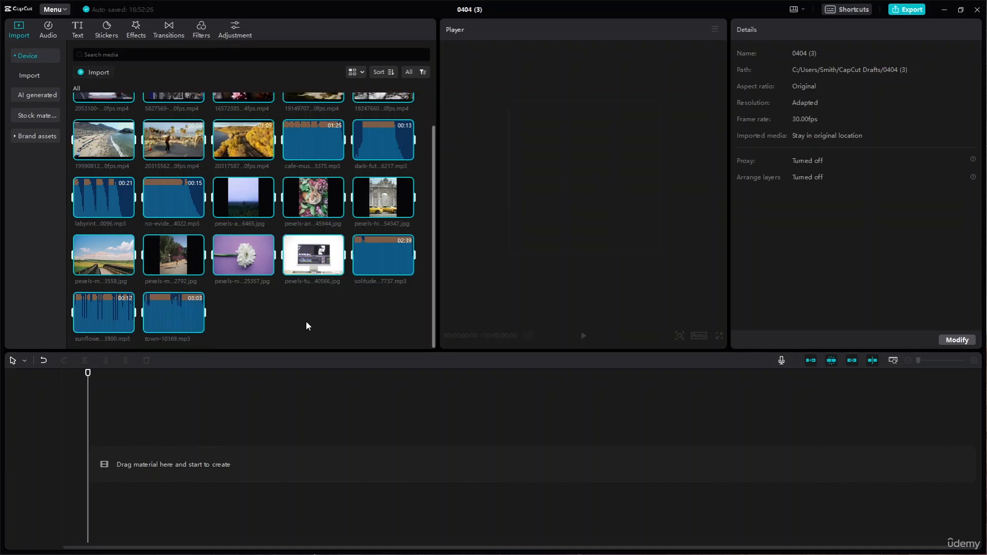
- Import the Tokyo Tower night clip from the Downloads folder into the media library
scroll(291, 317, up, 2)
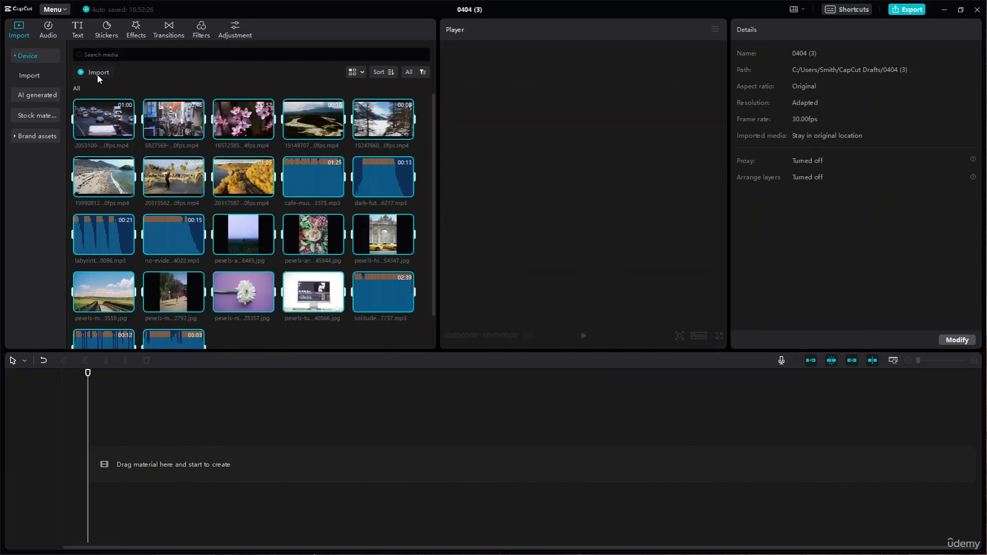
click(98, 73)
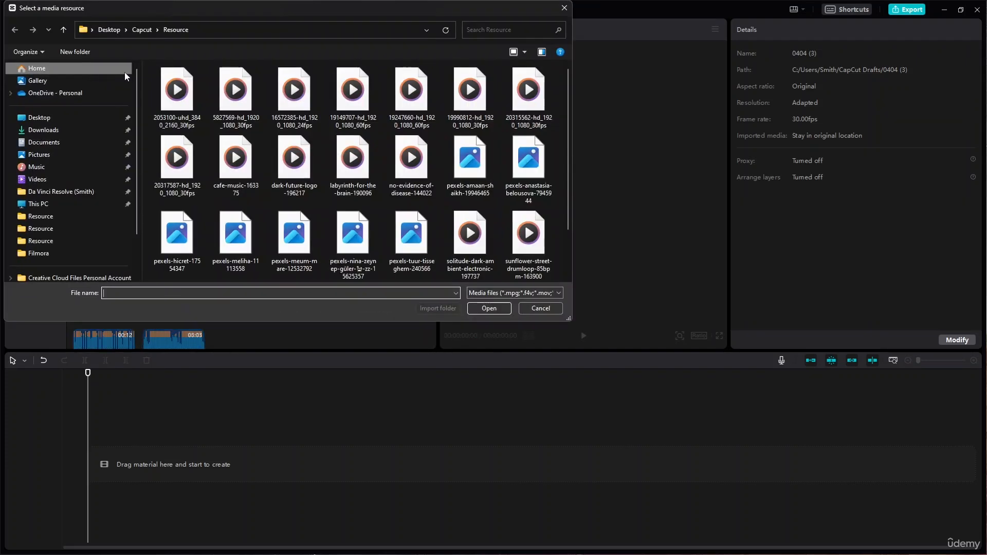
click(69, 131)
double_click(170, 93)
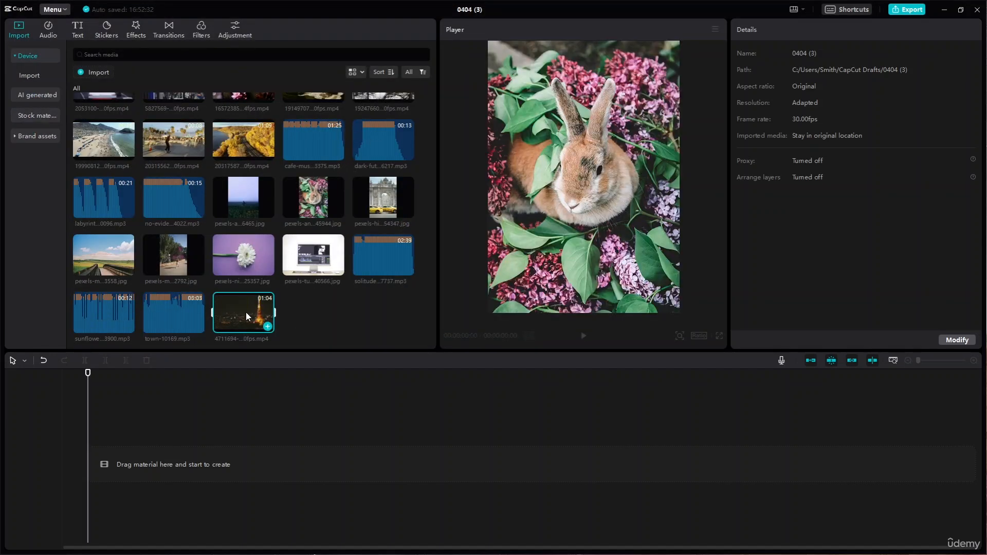
- Place the crowded street clip 5827569-hd_1920_1080_30fps.mp4 at the start of the empty timeline and select it
scroll(247, 312, up, 1)
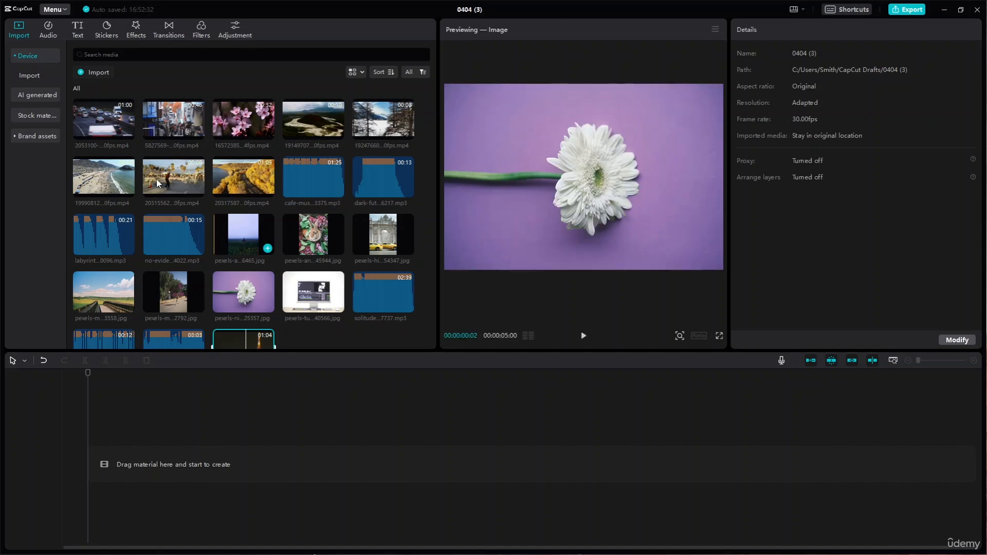
drag(178, 115, 90, 469)
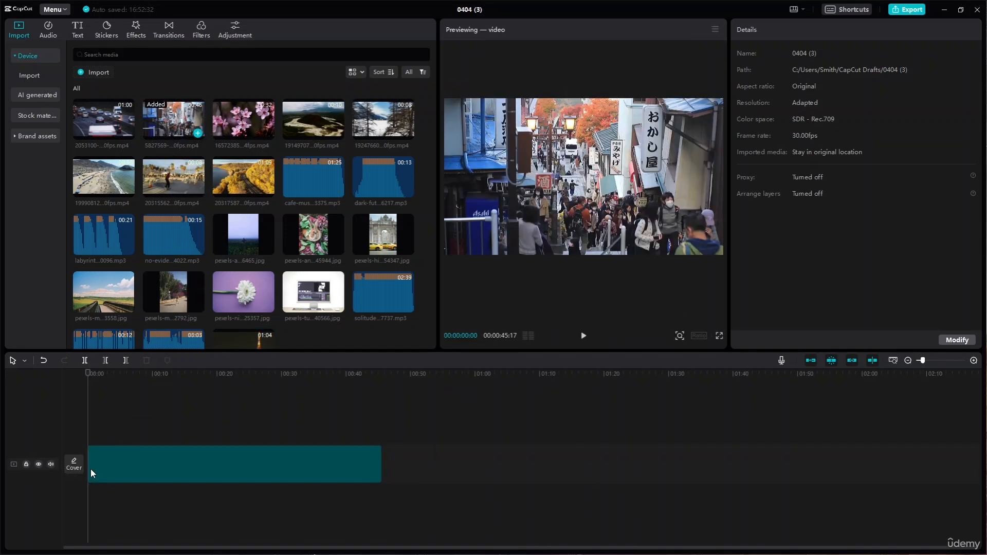
click(91, 469)
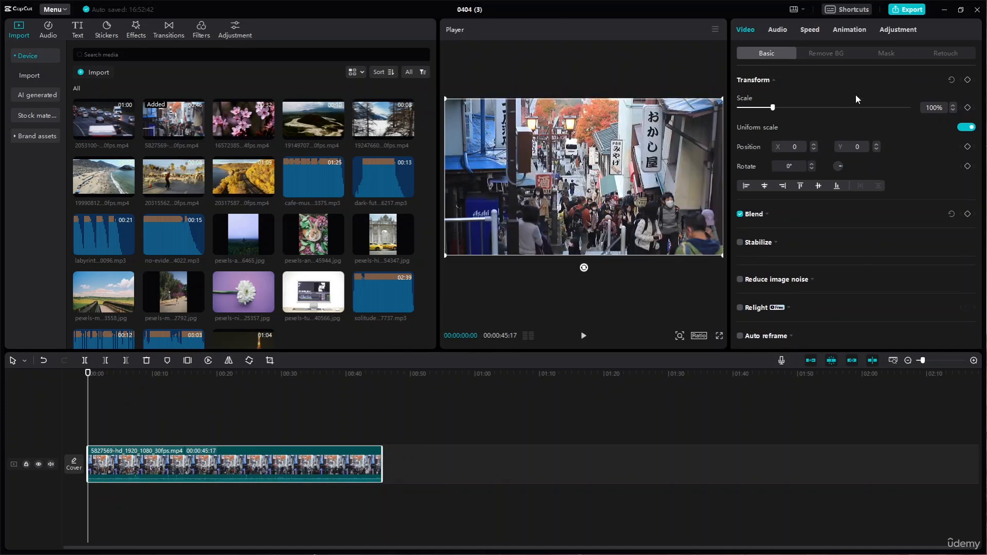
- Examine the selected clip's retouch, mask, background removal, audio, speed and animation settings
click(939, 56)
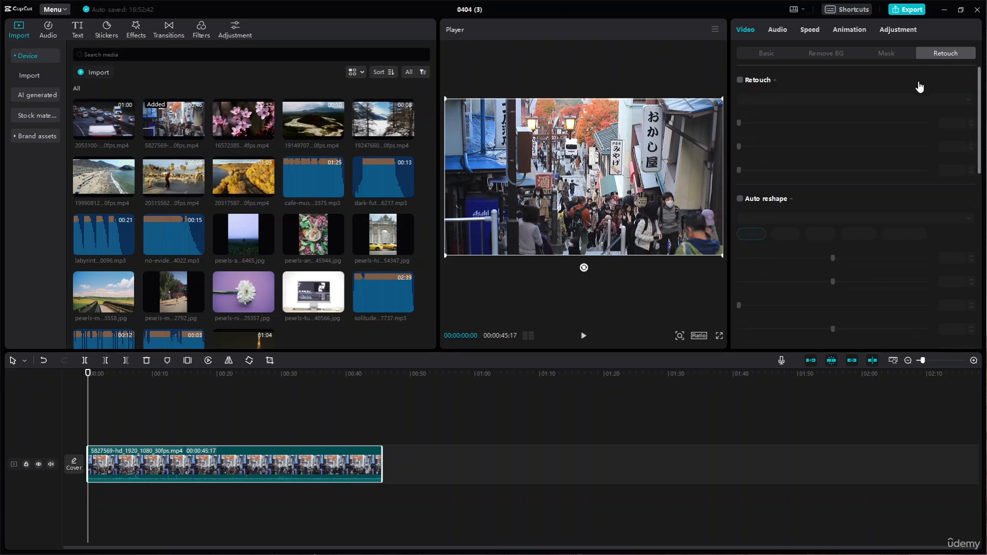
scroll(806, 173, down, 5)
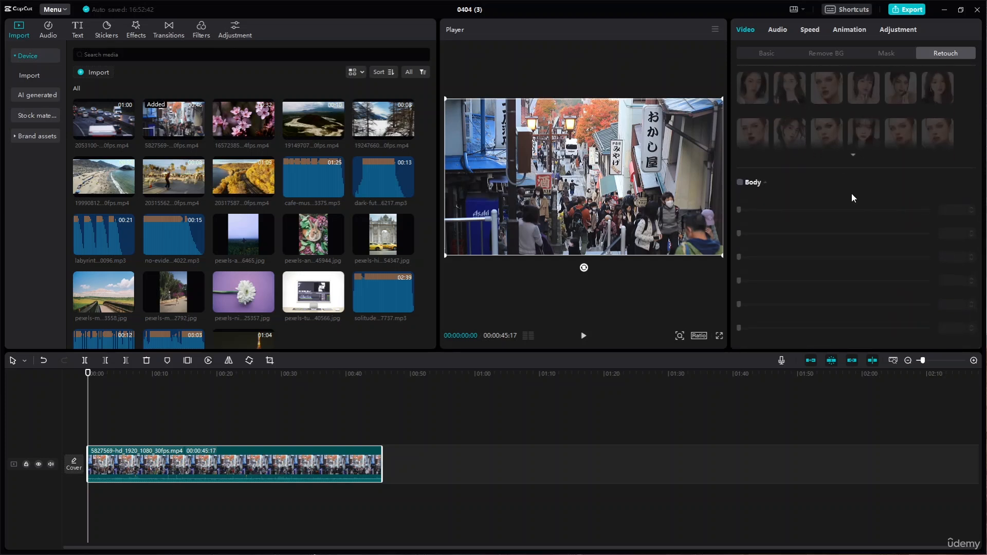
scroll(851, 193, up, 5)
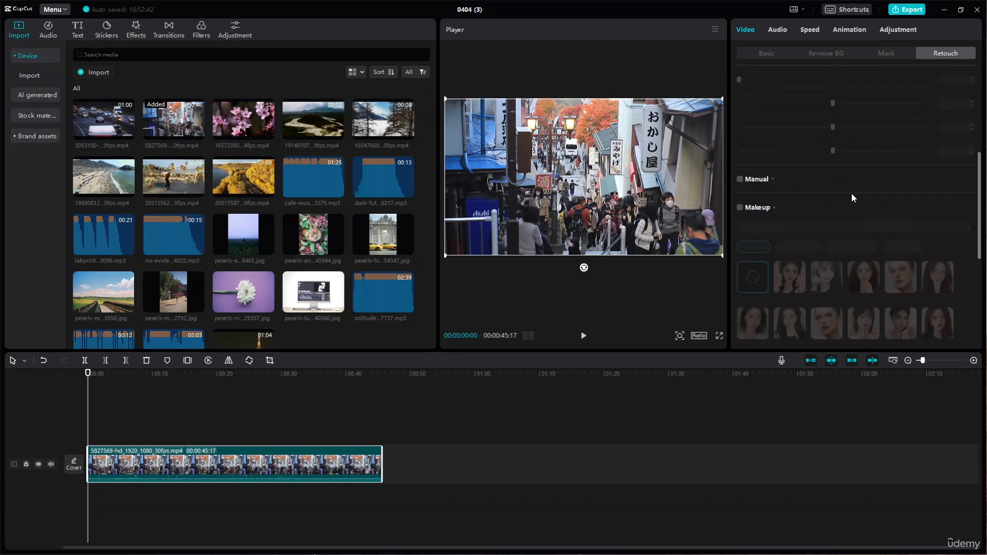
click(869, 54)
click(853, 49)
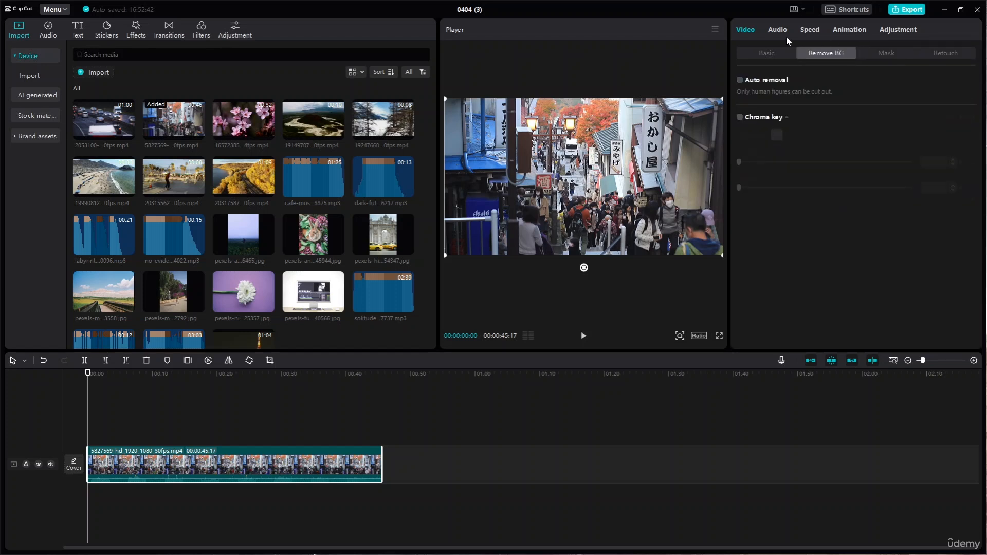
click(786, 35)
click(812, 30)
click(850, 29)
- Examine the basic, HSL and curves color adjustment settings for the street clip
click(900, 29)
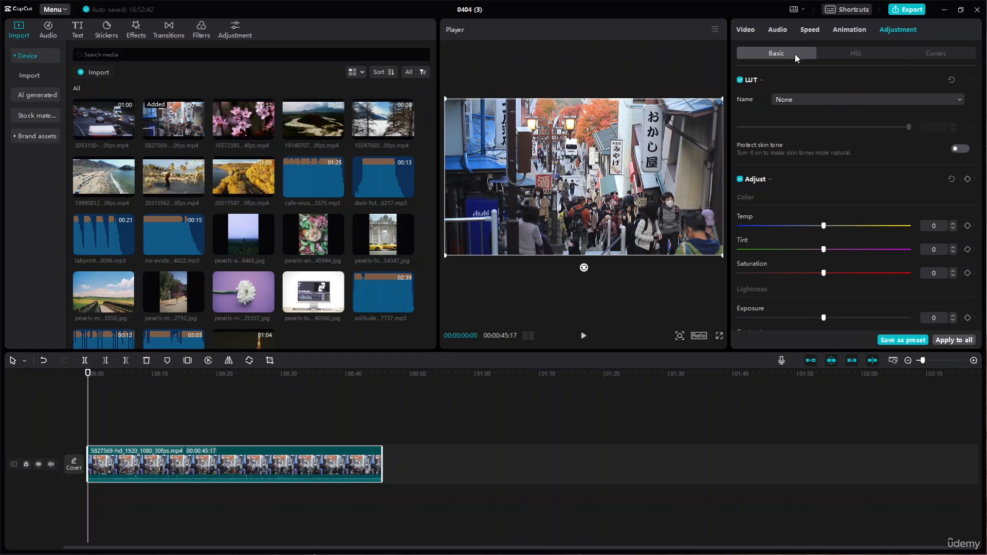
click(852, 53)
click(935, 54)
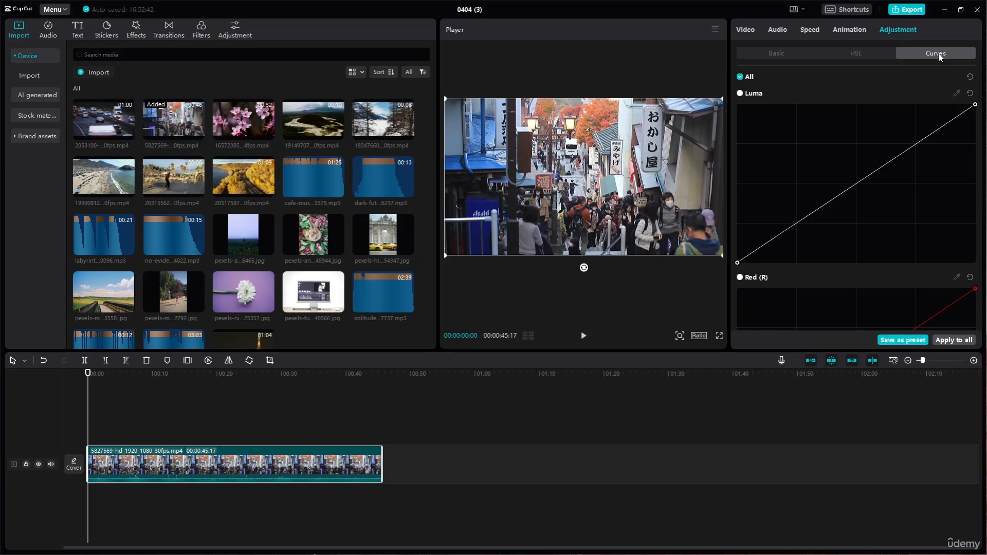
click(784, 54)
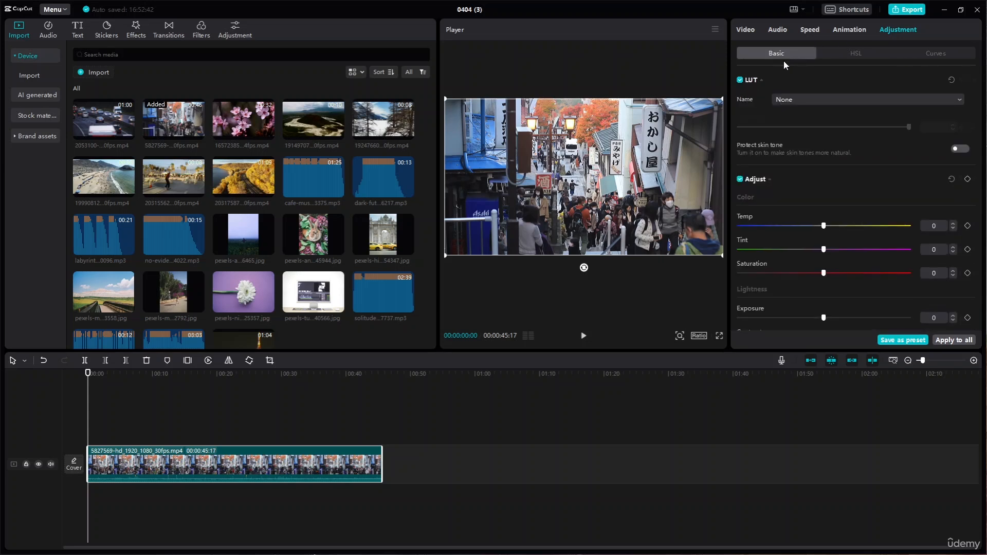
scroll(814, 183, down, 5)
scroll(823, 169, up, 3)
scroll(828, 158, up, 2)
click(883, 54)
click(802, 57)
- Enable Retouch on the street clip with Smooth at 30 and Brighten at 28, and look over the reshape and body options
click(749, 34)
click(946, 55)
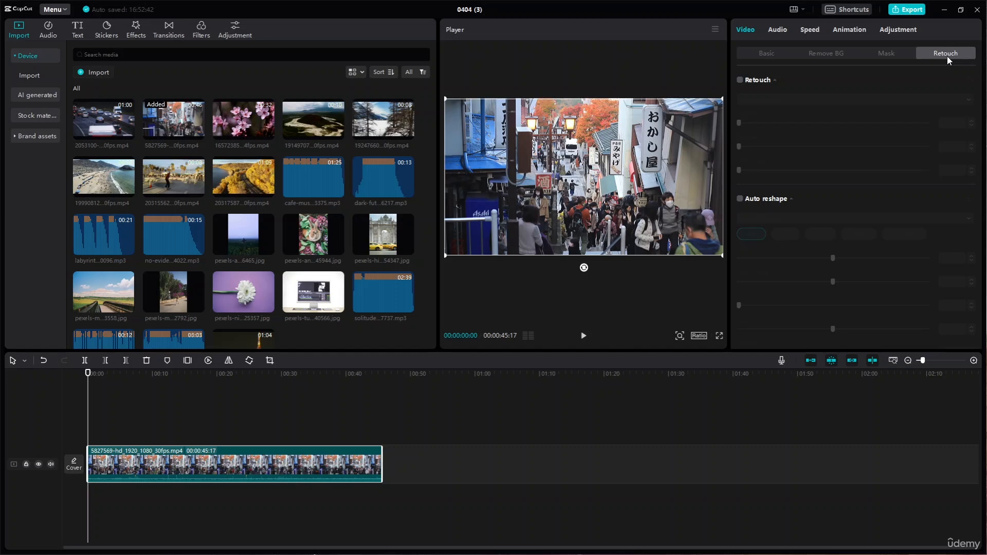
click(752, 81)
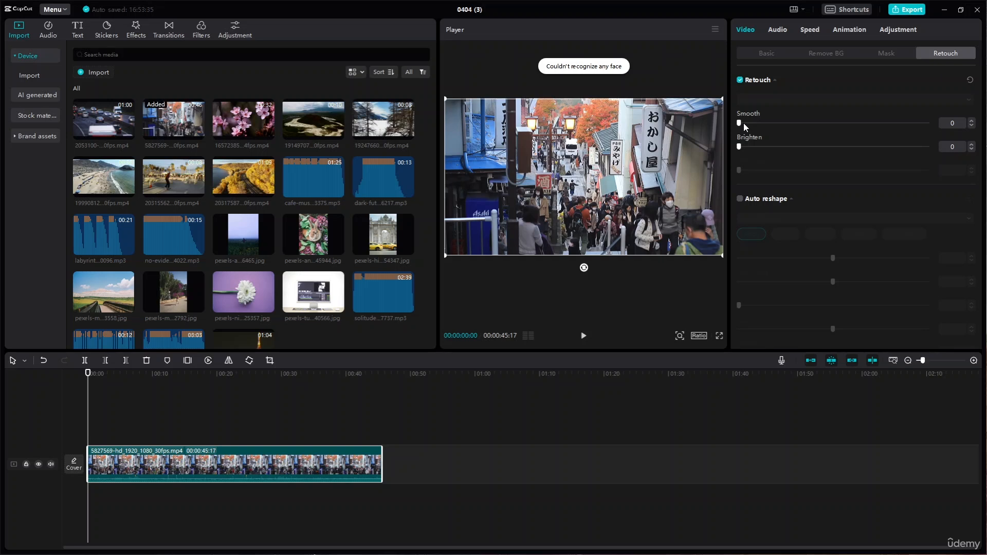
click(743, 122)
click(795, 123)
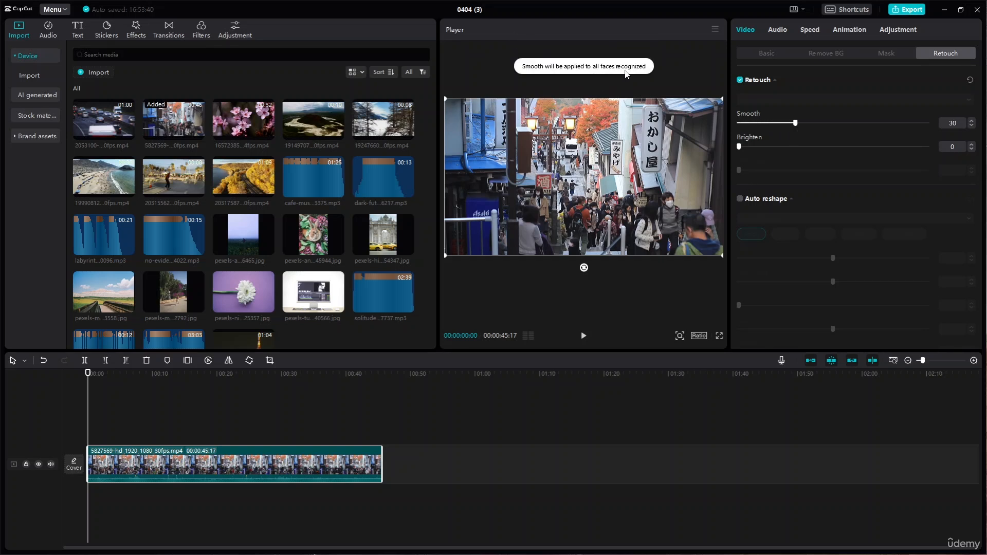
click(774, 147)
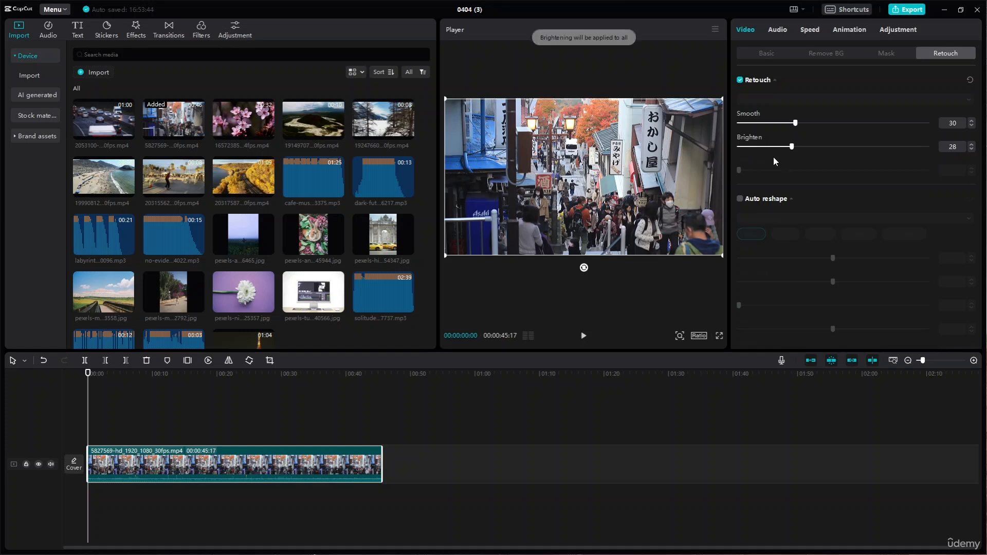
scroll(761, 168, down, 5)
scroll(815, 226, down, 3)
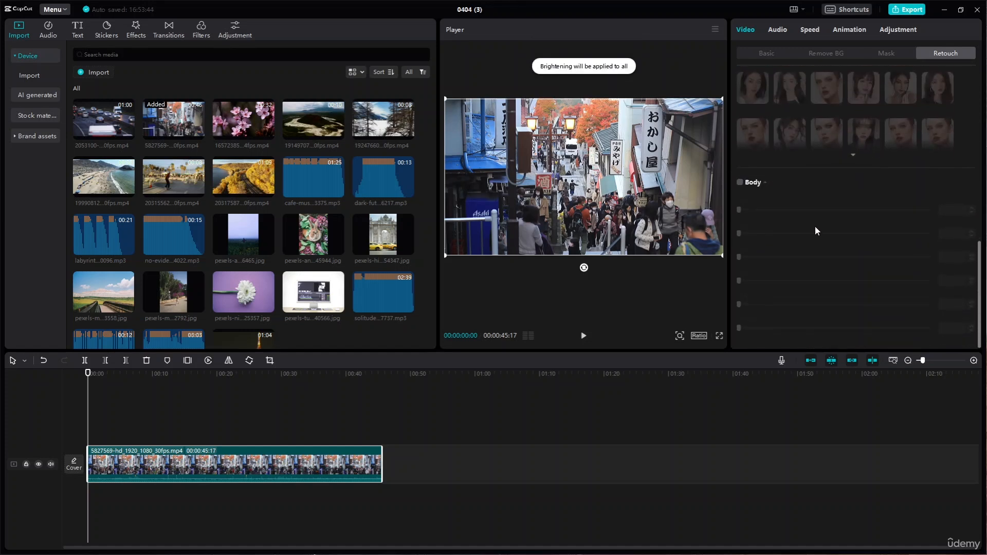
scroll(815, 226, up, 8)
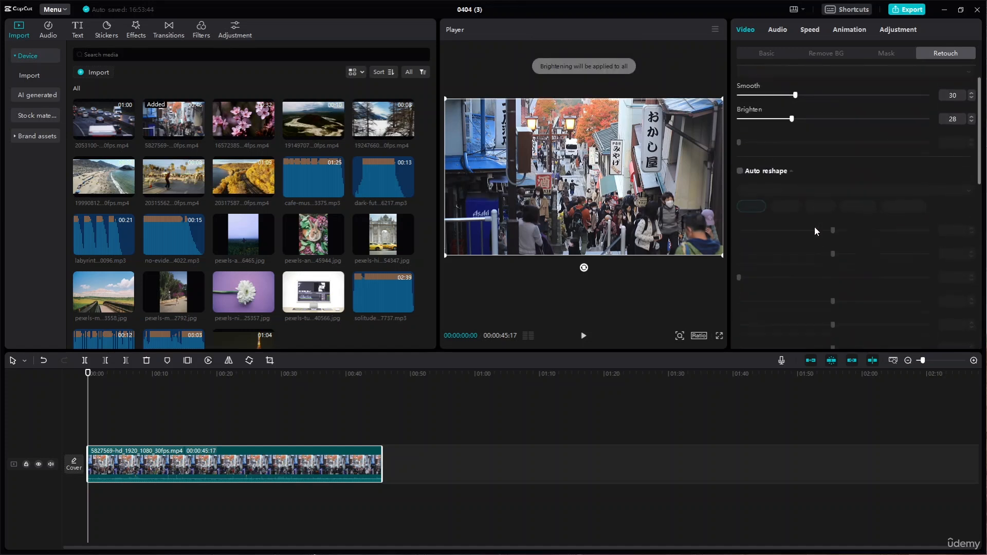
- Toggle the clip's LUT adjustment off and on, and check which LUTs are available
click(898, 32)
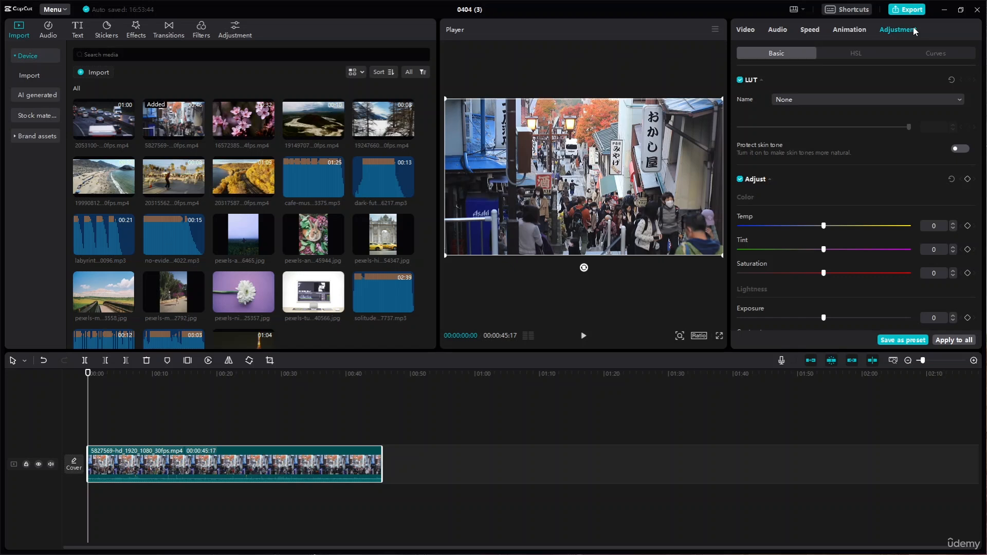
click(740, 81)
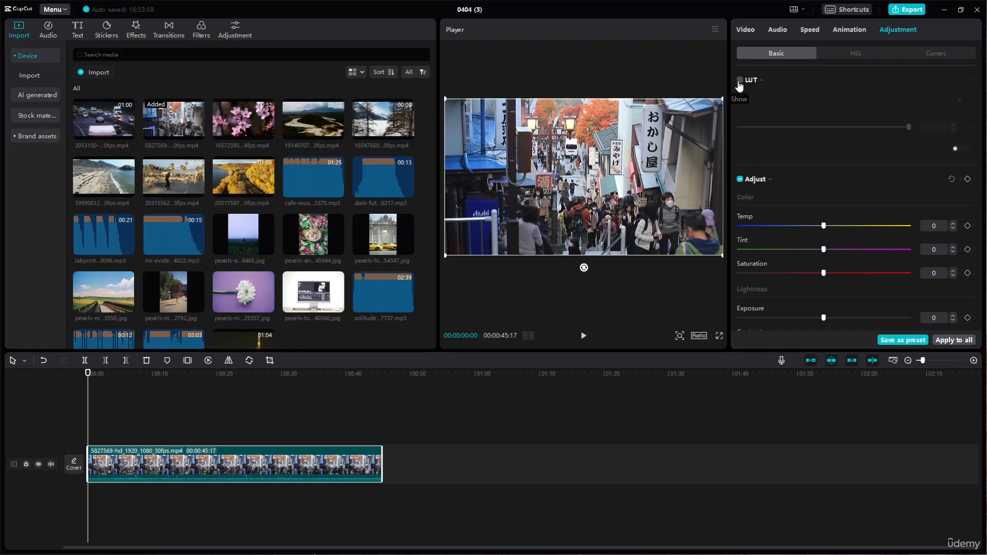
click(740, 81)
click(810, 101)
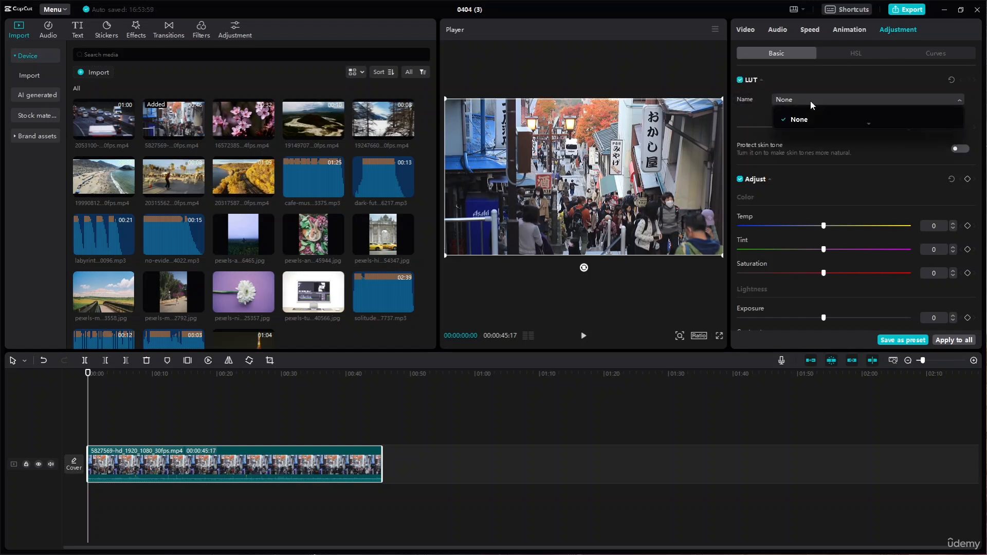
click(810, 101)
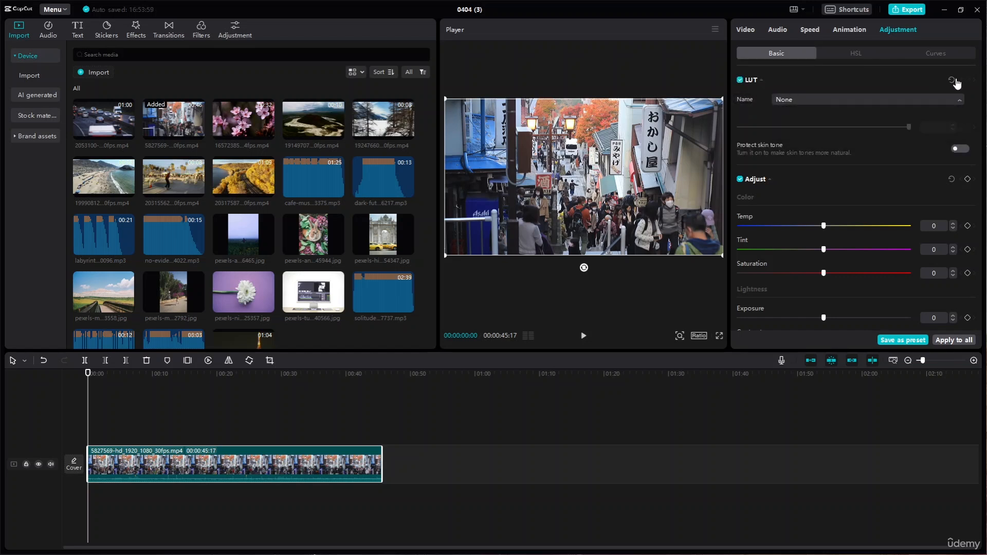
click(818, 97)
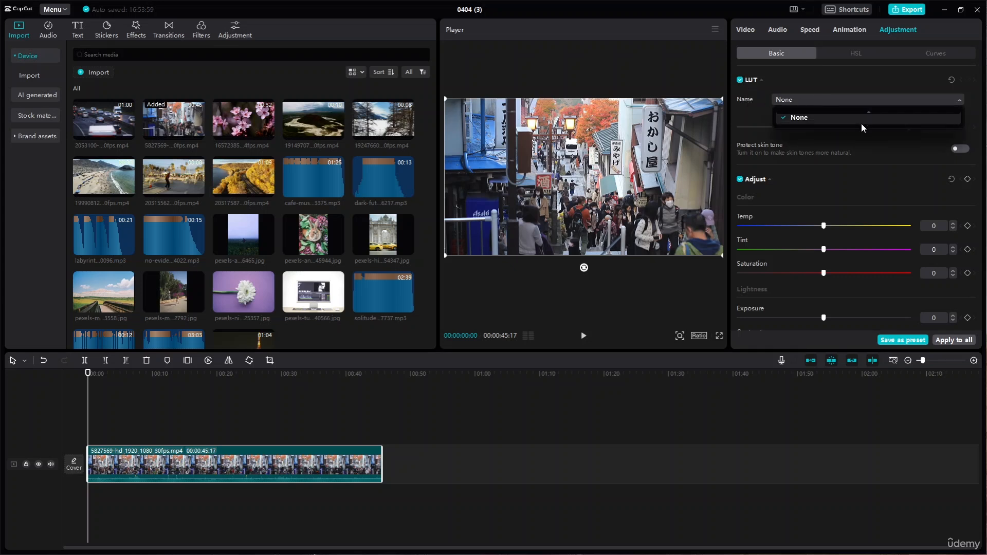
click(754, 118)
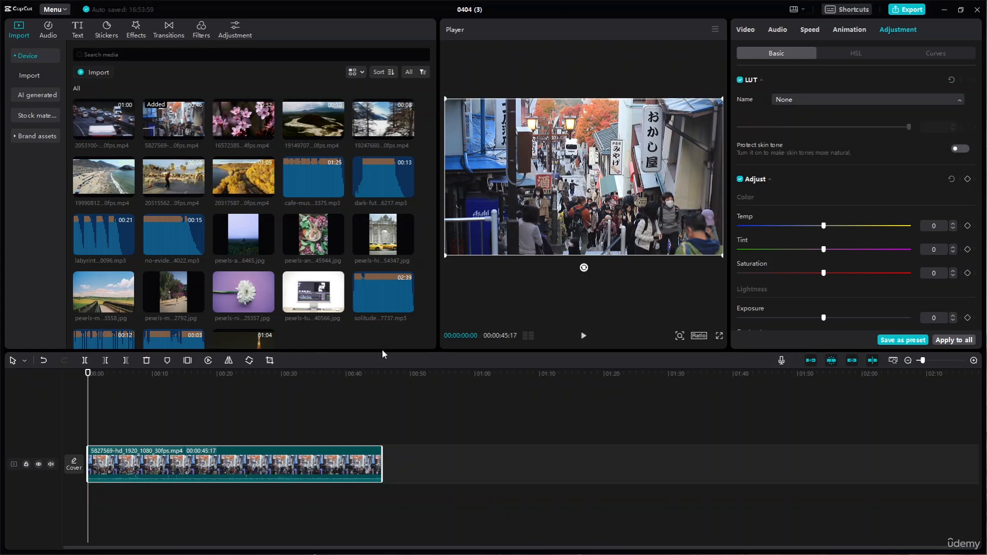
- Move the playhead to about 00:00:11:14 and set the street clip's color temperature to -21
drag(87, 374, 162, 374)
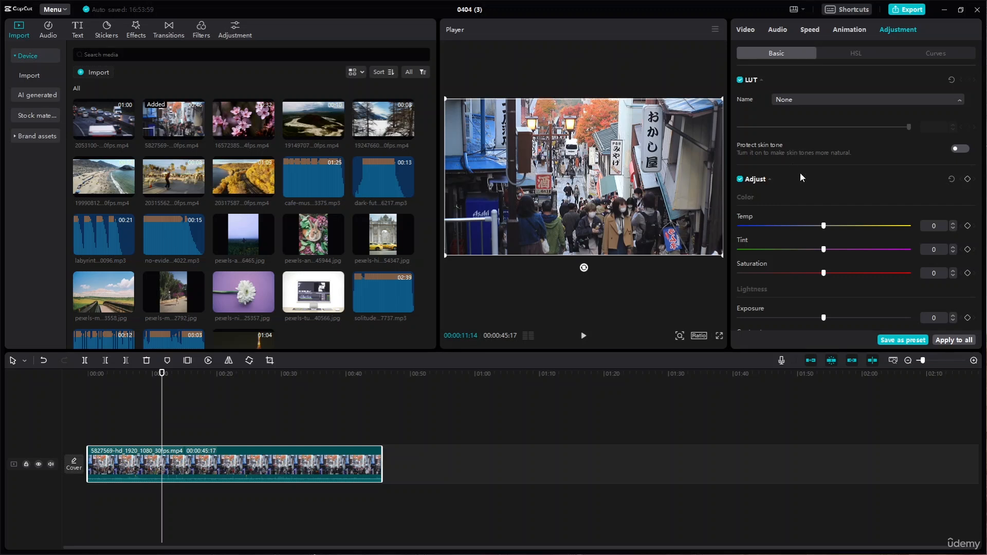
scroll(773, 190, down, 4)
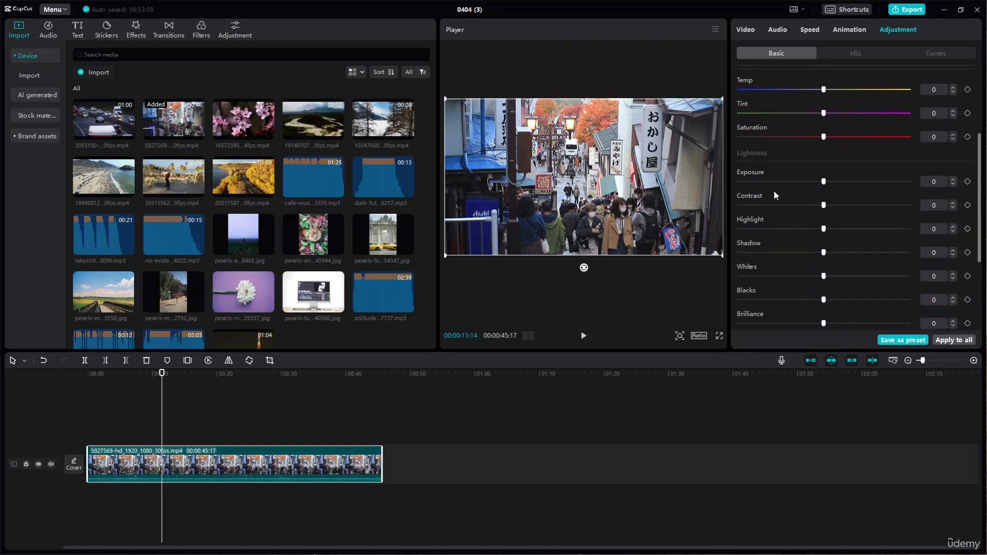
scroll(773, 190, up, 1)
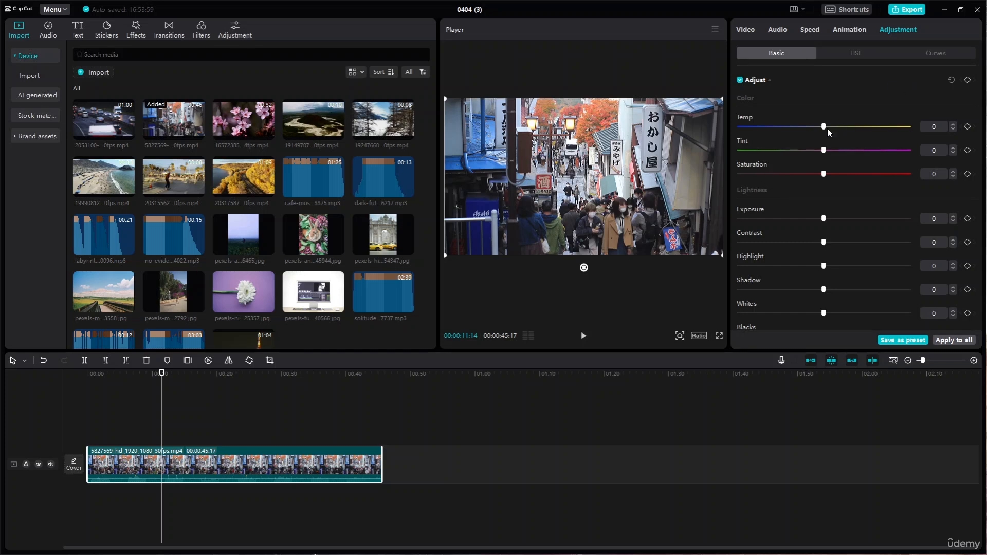
drag(824, 126, 849, 127)
drag(849, 130, 788, 133)
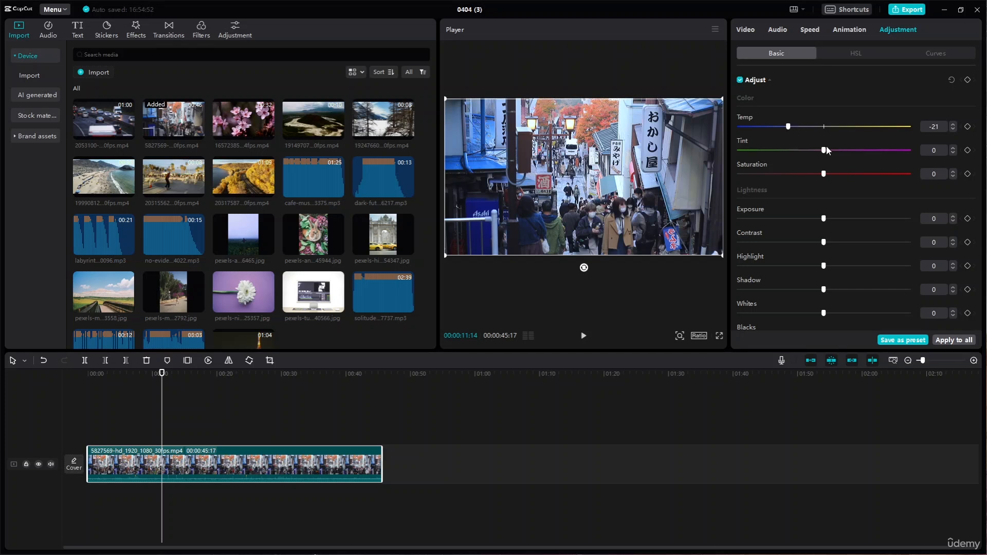
drag(806, 129, 795, 131)
mouse_move(787, 129)
mouse_down()
mouse_move(769, 128)
mouse_move(789, 129)
mouse_up()
- Try tint values toward green and magenta, and set the street clip's tint to 10
mouse_move(823, 150)
mouse_down()
mouse_move(743, 150)
mouse_move(820, 154)
mouse_up()
drag(823, 154, 814, 157)
drag(847, 150, 809, 152)
drag(809, 152, 841, 152)
- Raise the saturation to 44 and compare the picture with the color adjustments off and on
drag(822, 178, 879, 177)
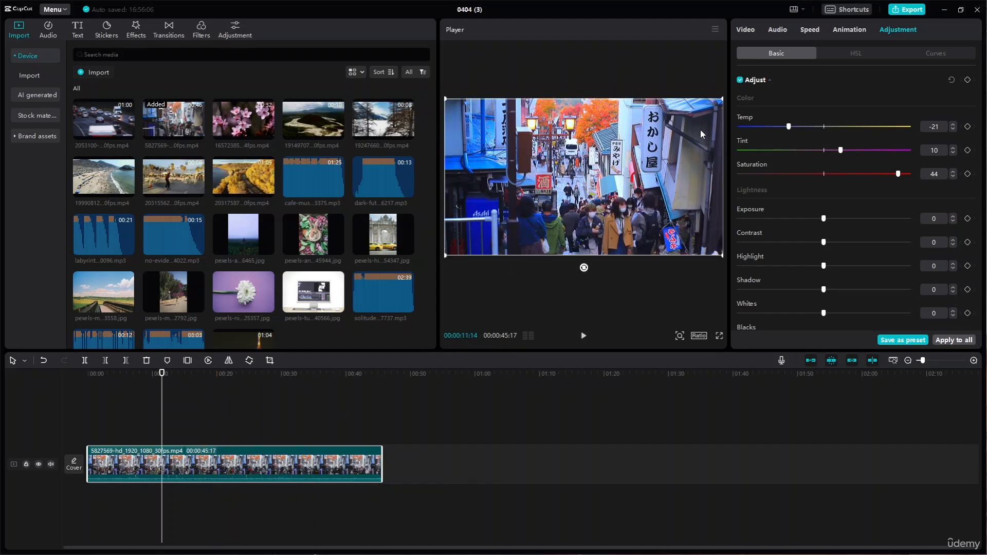
click(740, 81)
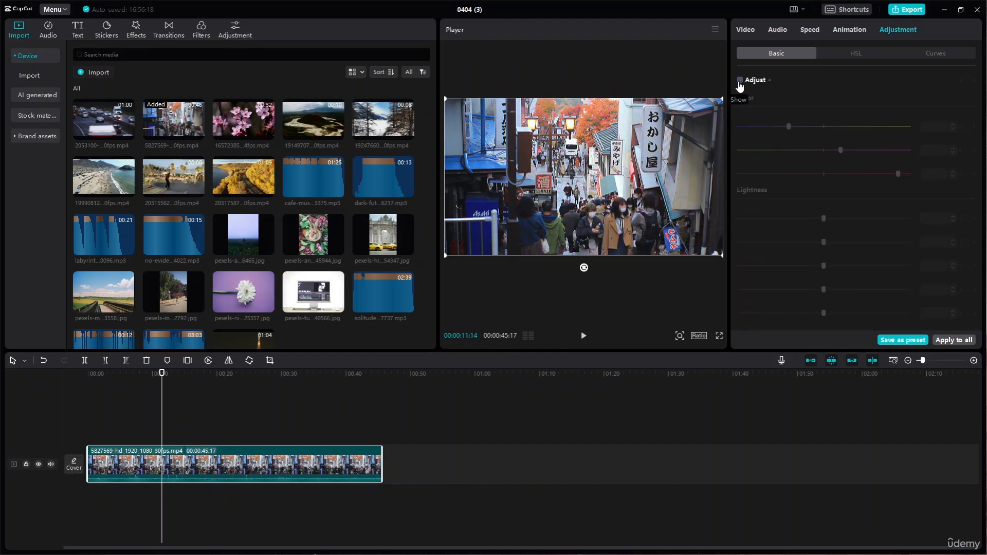
click(740, 81)
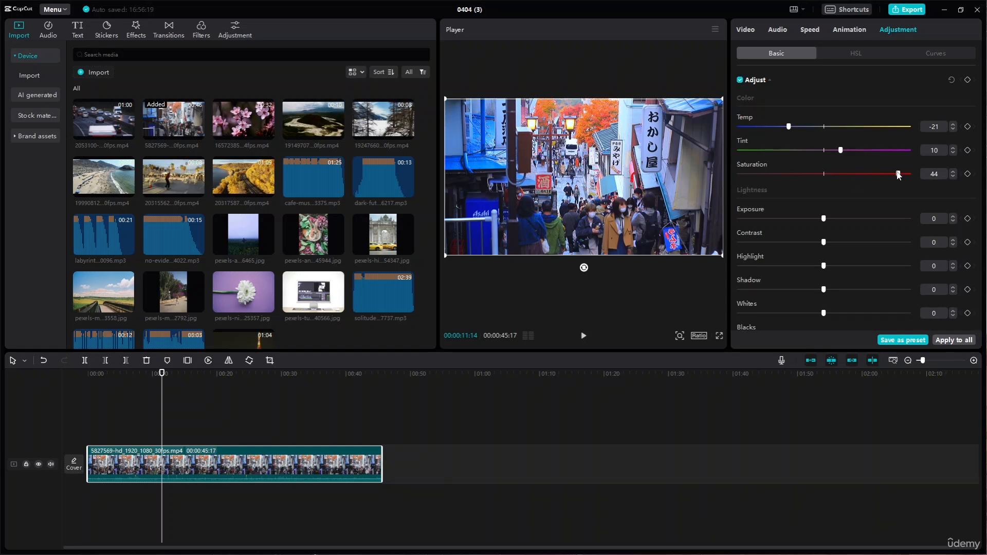
- Set the street clip's saturation to 27
drag(898, 175, 885, 174)
click(923, 174)
text(27)
- Try lowering the street clip's exposure to -4 and return it to 0
scroll(794, 205, down, 3)
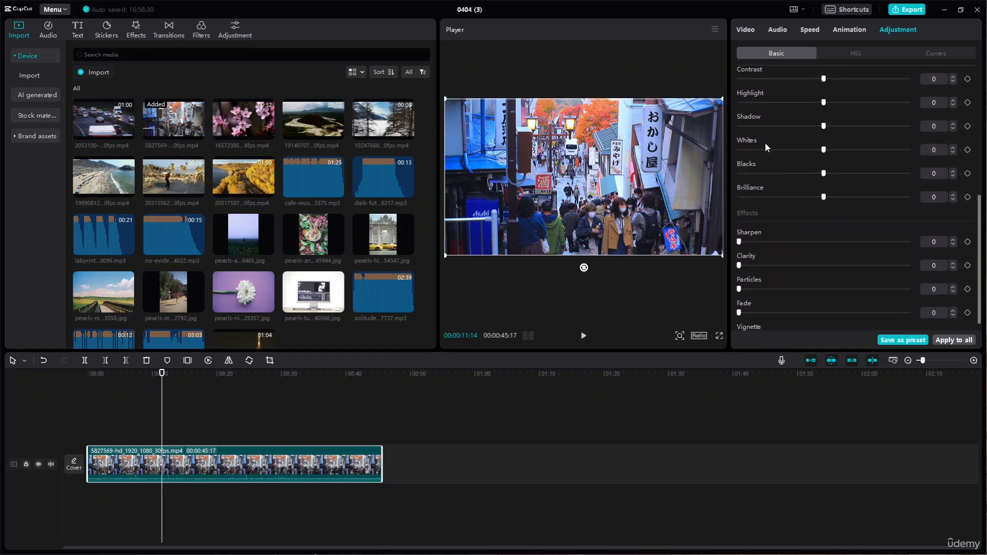
scroll(761, 122, up, 1)
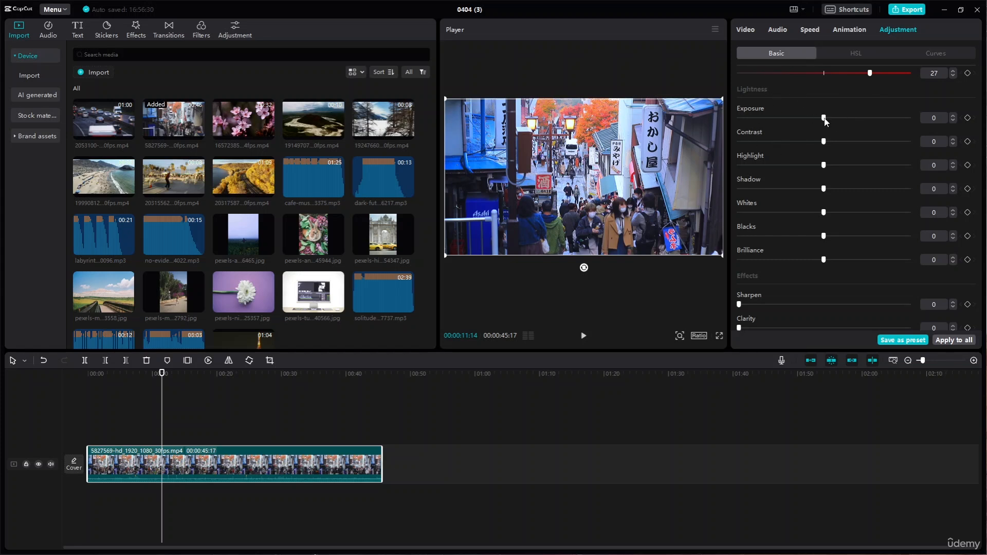
drag(824, 120, 817, 121)
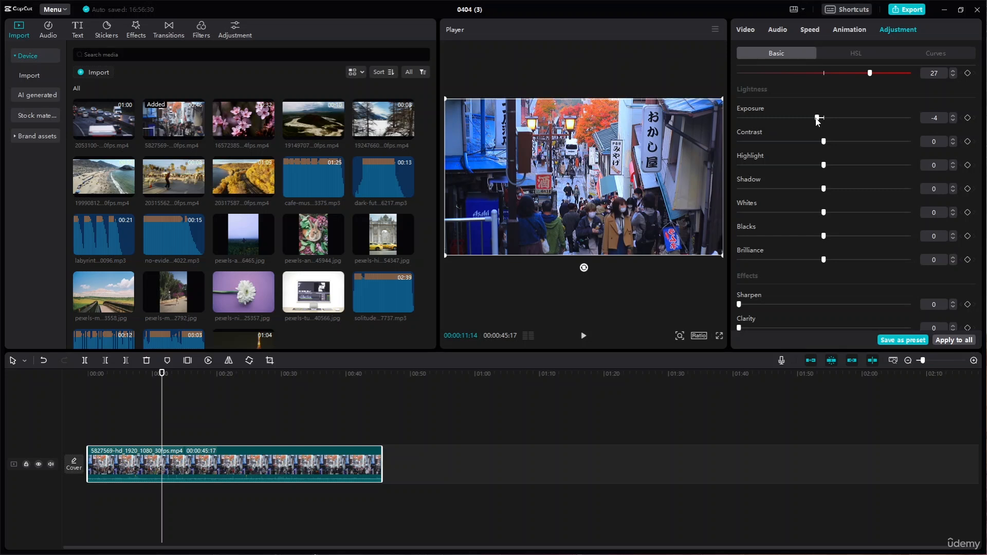
drag(817, 120, 820, 124)
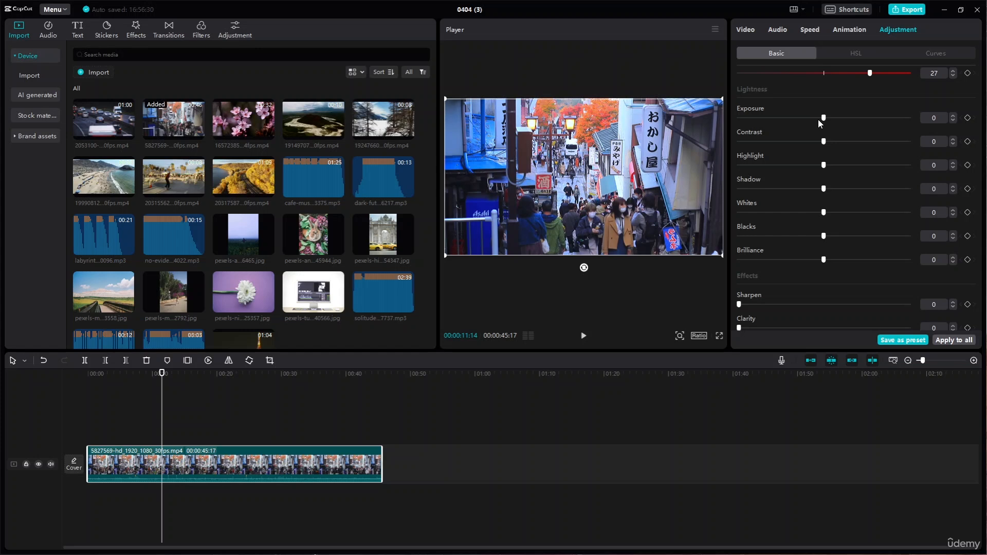
- Set the street clip's exposure to -3 and its contrast to -6
mouse_move(820, 123)
mouse_down()
mouse_move(882, 119)
mouse_move(823, 131)
mouse_move(819, 122)
mouse_up()
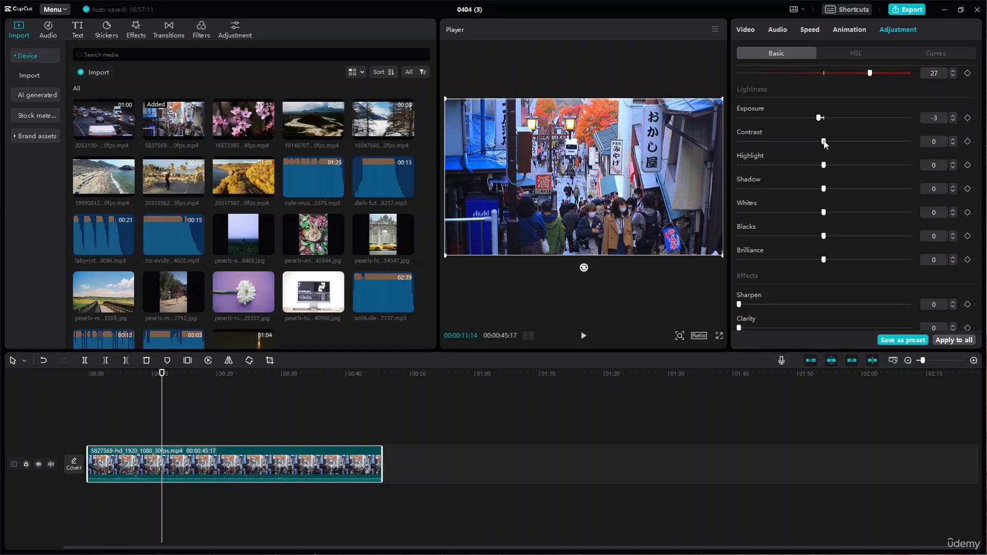
mouse_move(823, 142)
mouse_down()
mouse_move(841, 143)
mouse_move(807, 151)
mouse_up()
click(953, 139)
click(954, 140)
click(954, 141)
click(954, 140)
click(954, 141)
click(954, 140)
click(955, 141)
click(954, 140)
click(954, 141)
click(954, 141)
click(954, 141)
click(955, 140)
click(952, 144)
click(952, 144)
click(952, 144)
click(952, 144)
click(952, 144)
click(953, 144)
click(952, 144)
click(952, 144)
click(953, 144)
click(952, 144)
click(953, 144)
click(952, 144)
click(952, 144)
click(952, 144)
click(952, 144)
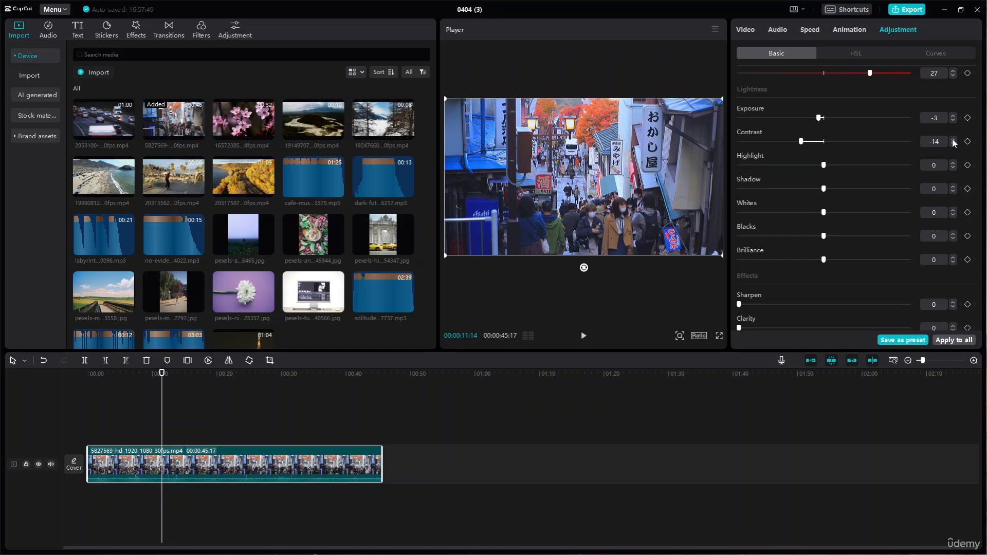
click(953, 139)
click(952, 139)
click(953, 139)
click(952, 139)
click(952, 140)
click(952, 140)
click(952, 140)
click(953, 139)
- Try the street clip's highlight at 18 and at -50, and play the clip briefly to judge the look
click(951, 163)
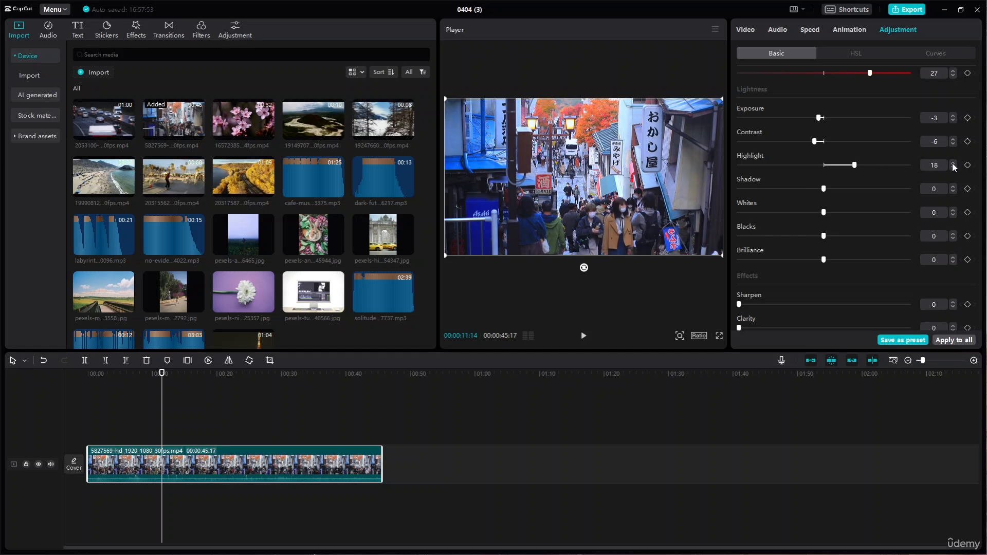
click(952, 162)
drag(866, 165, 572, 173)
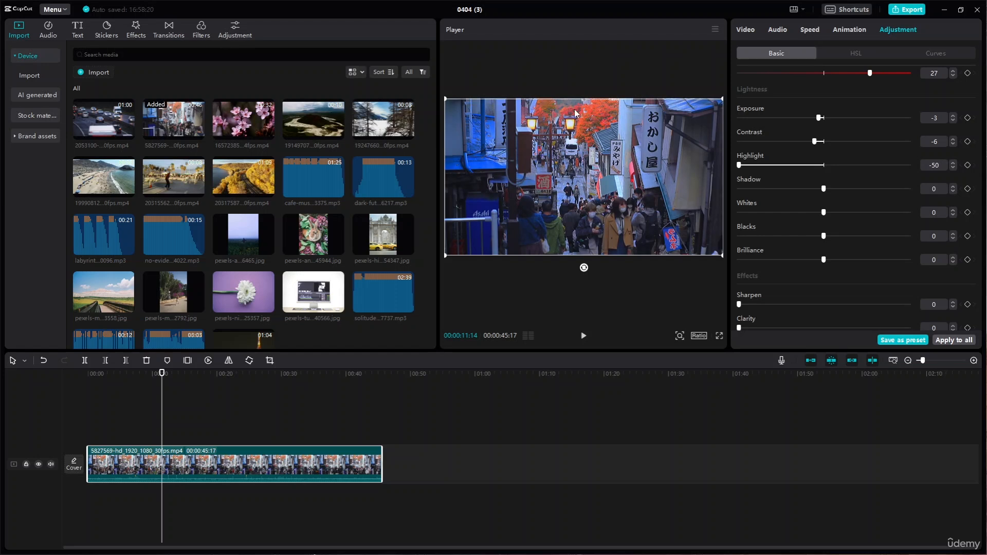
drag(739, 165, 650, 175)
click(583, 336)
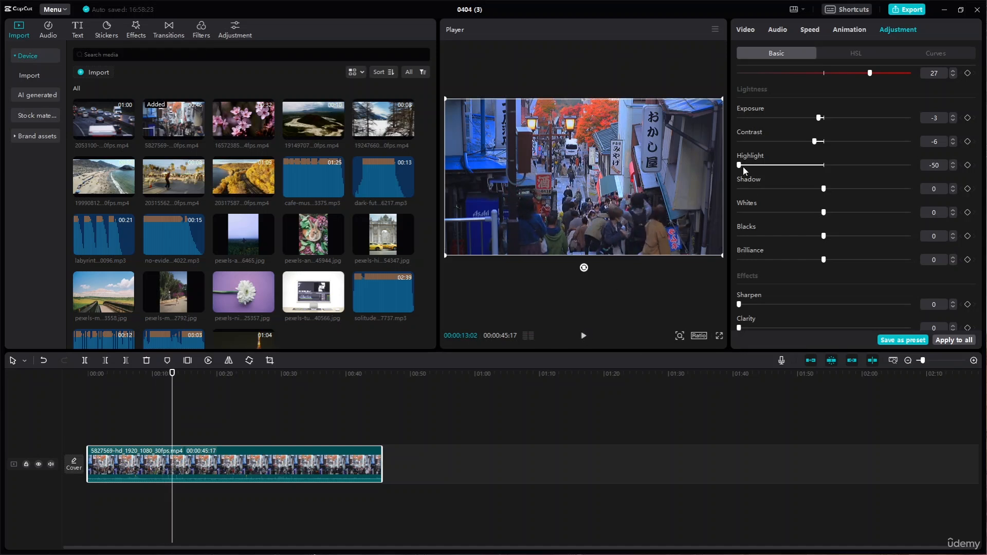
- Set the street clip's highlight to -6
drag(742, 167, 820, 179)
click(951, 168)
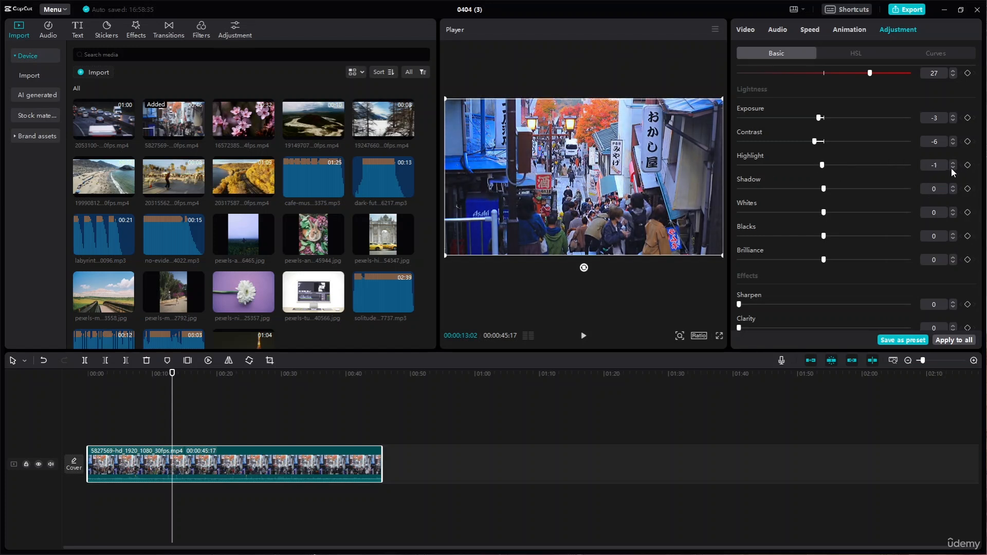
click(951, 168)
click(951, 168)
click(951, 168)
click(951, 168)
click(951, 169)
- Try the street clip's shadow at 50 and -50, and undo these shadow changes
drag(824, 192, 909, 189)
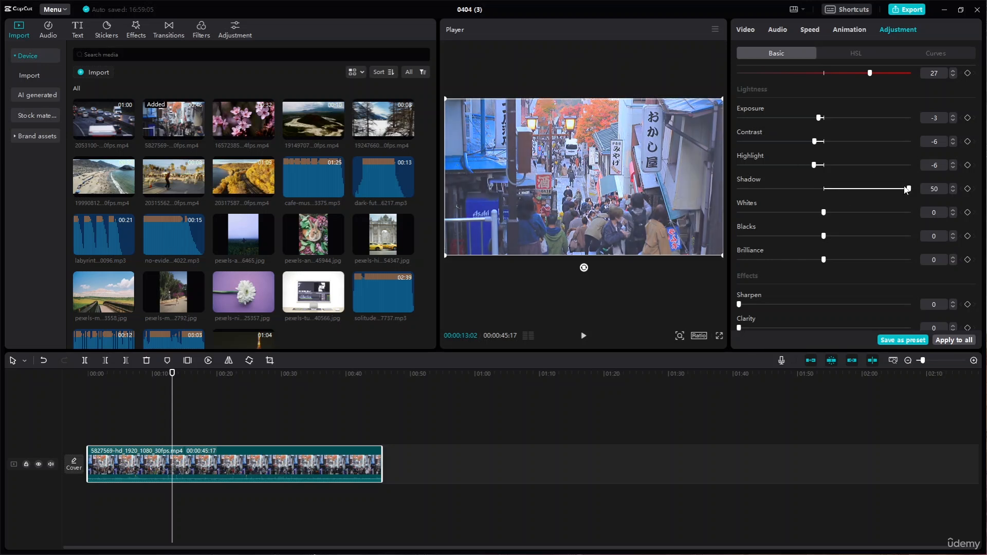
drag(909, 189, 739, 190)
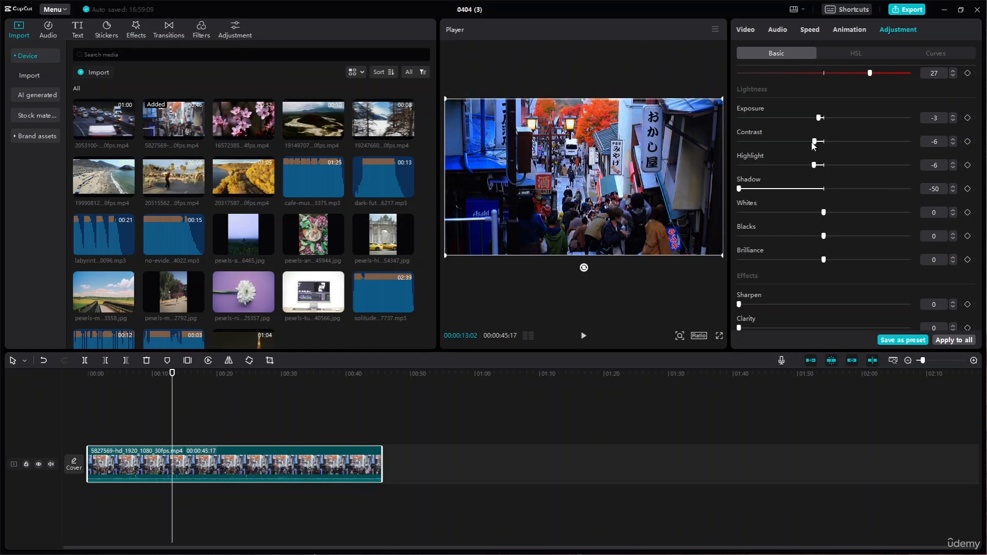
mouse_move(814, 142)
mouse_down()
mouse_move(854, 142)
mouse_move(741, 152)
mouse_move(798, 150)
mouse_move(845, 117)
mouse_move(809, 119)
mouse_move(818, 118)
mouse_move(815, 147)
mouse_up()
key(ctrl+z)
click(815, 148)
key(ctrl+z)
key(ctrl+z)
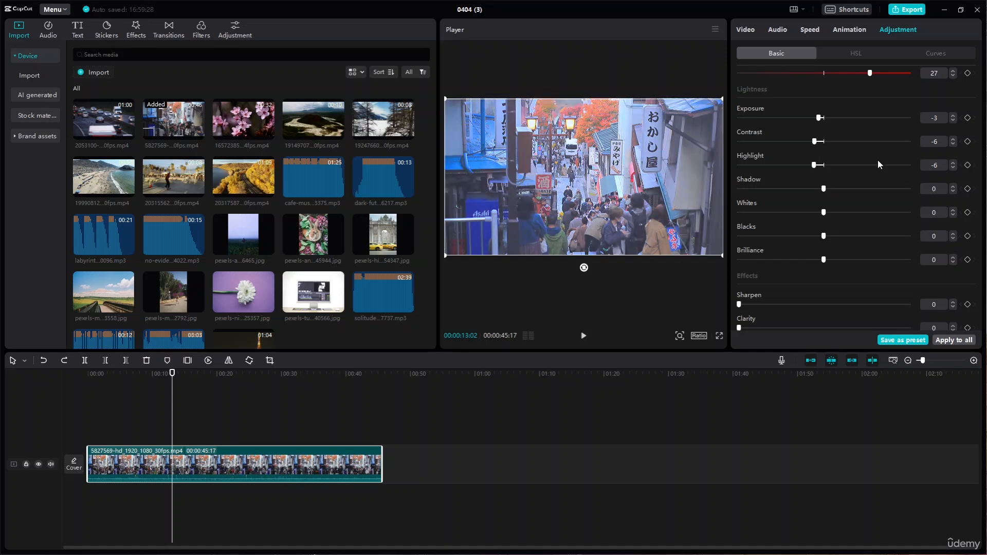
- Undo the recent highlight changes on the street clip
scroll(878, 161, up, 4)
key(ctrl+z)
key(ctrl+z)
key(ctrl+z)
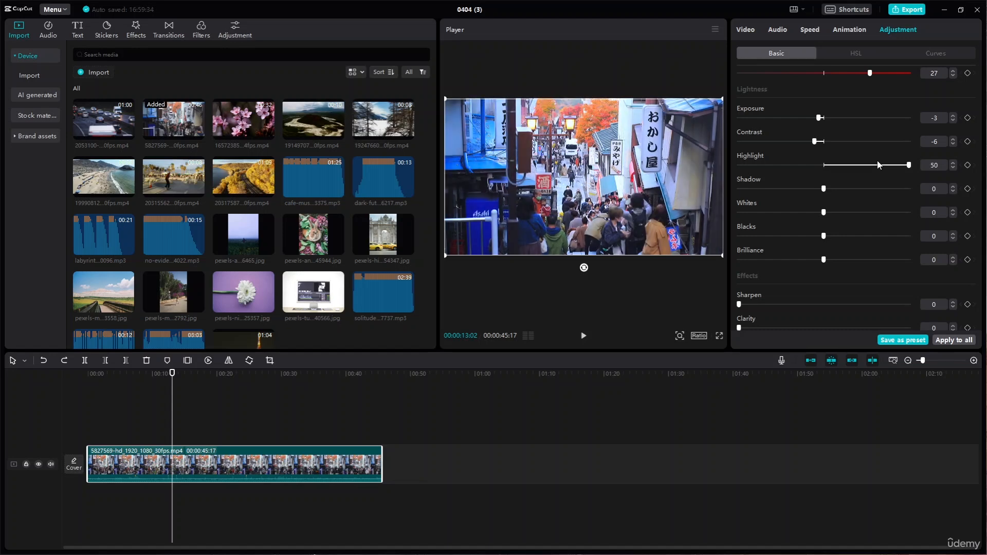
key(ctrl+z)
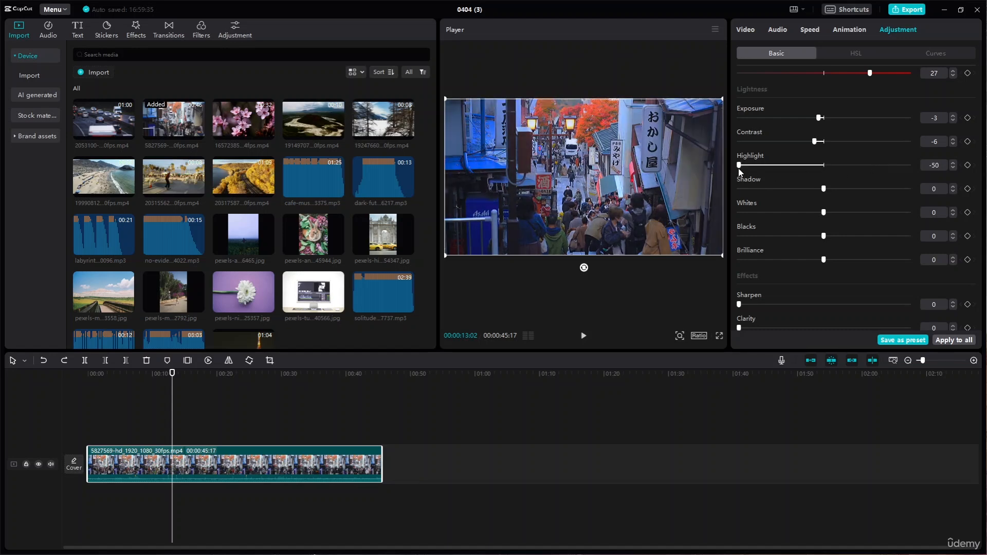
- Adjust the street clip's tonal ranges to highlight -6, shadow -7, whites -6 and blacks -3
drag(739, 166, 811, 192)
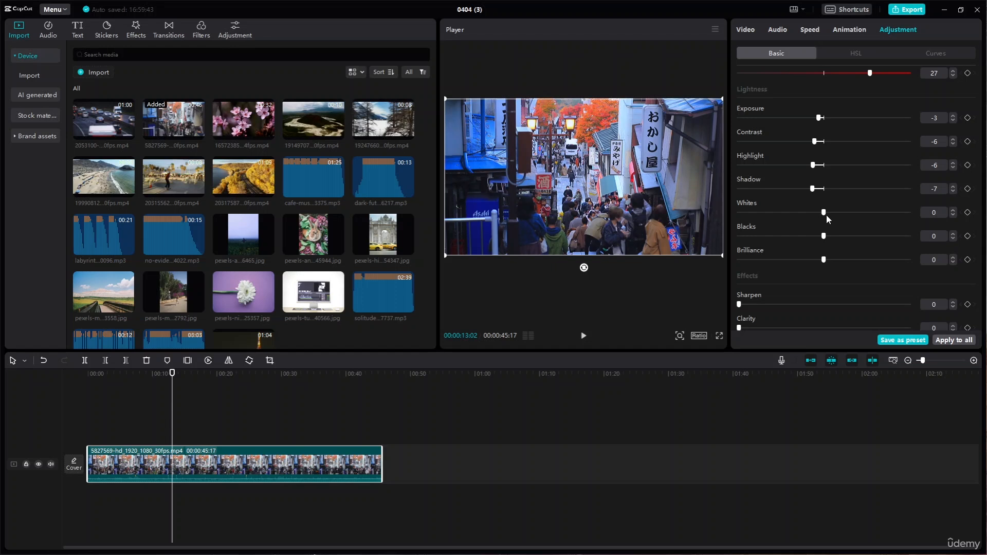
mouse_move(826, 215)
mouse_down()
mouse_move(800, 215)
mouse_move(811, 214)
mouse_up()
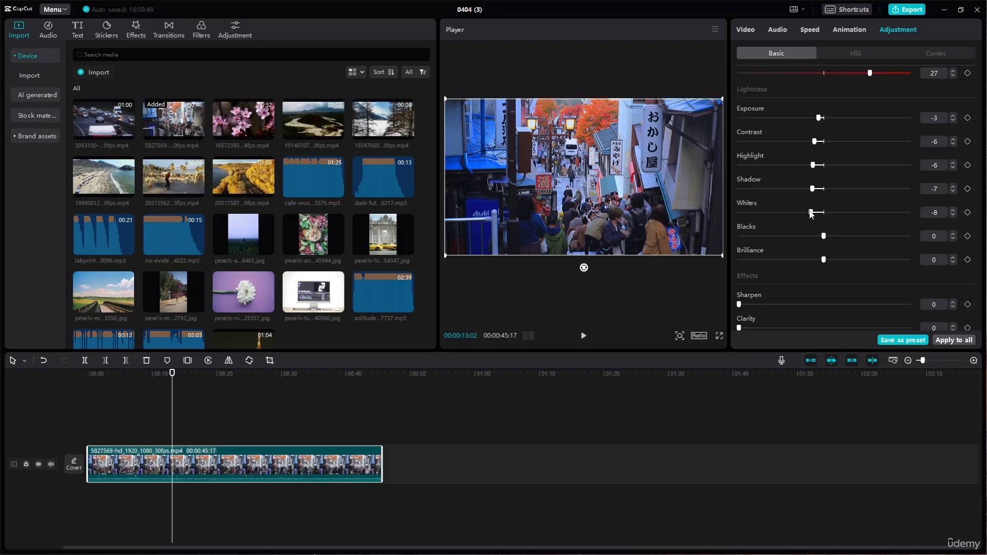
drag(811, 215, 815, 247)
mouse_move(814, 213)
mouse_down()
mouse_move(847, 218)
mouse_move(792, 237)
mouse_move(820, 237)
mouse_move(835, 212)
mouse_move(816, 214)
mouse_up()
- Set the street clip's brilliance to -8 and compare the picture with the color adjustments off and on
drag(824, 259, 786, 265)
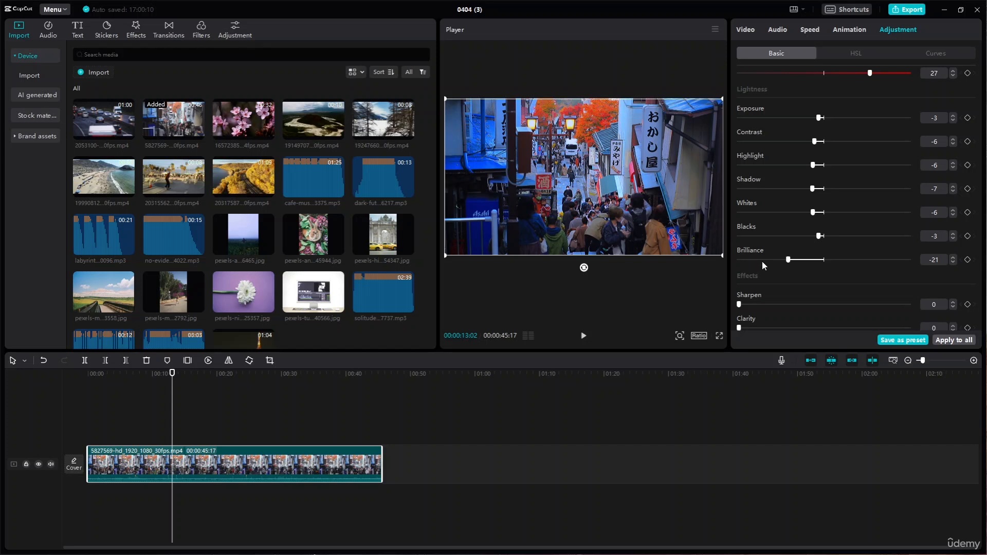
drag(792, 263, 904, 266)
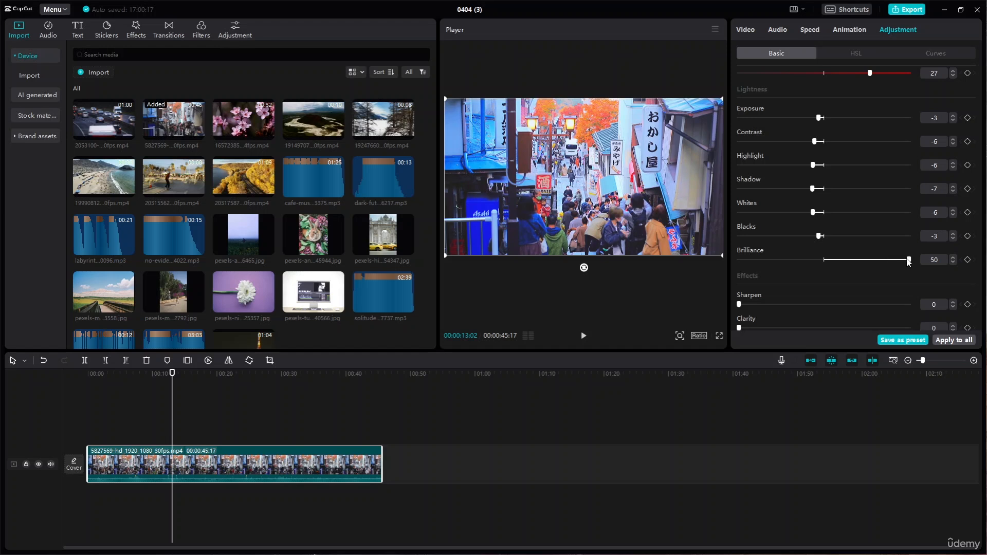
drag(909, 260, 810, 262)
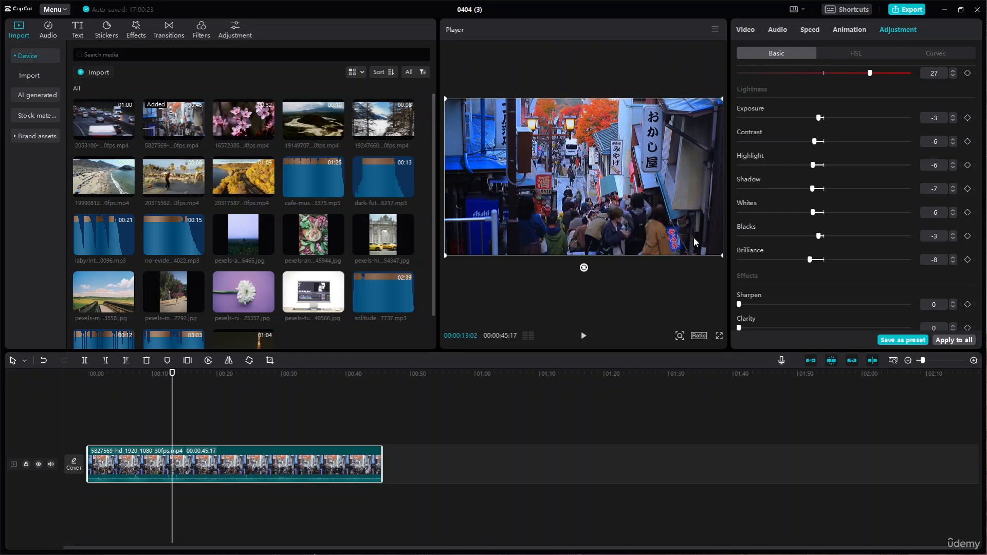
scroll(775, 117, up, 4)
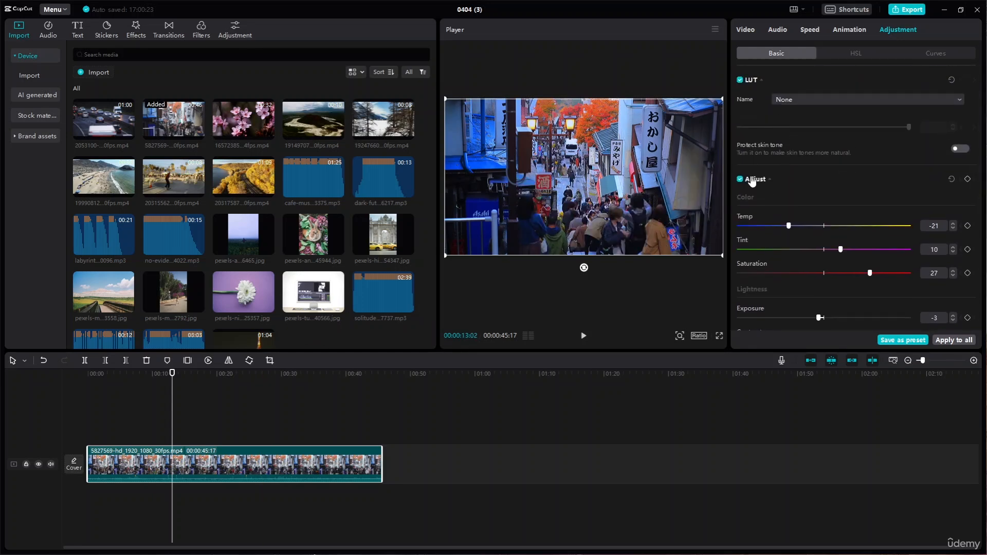
click(740, 180)
- Set the street clip's sharpen effect to 1 and its clarity to 5
scroll(794, 196, down, 5)
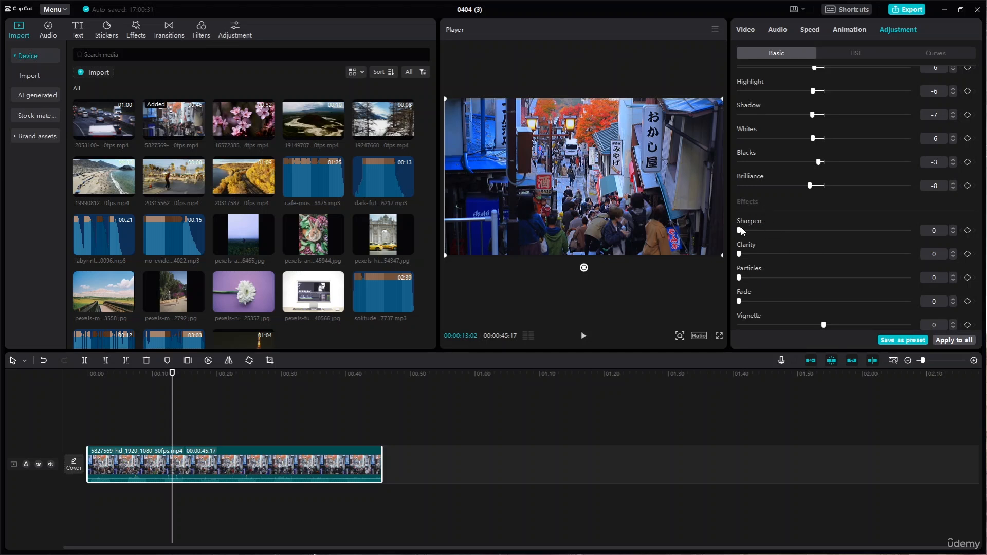
drag(740, 230, 817, 233)
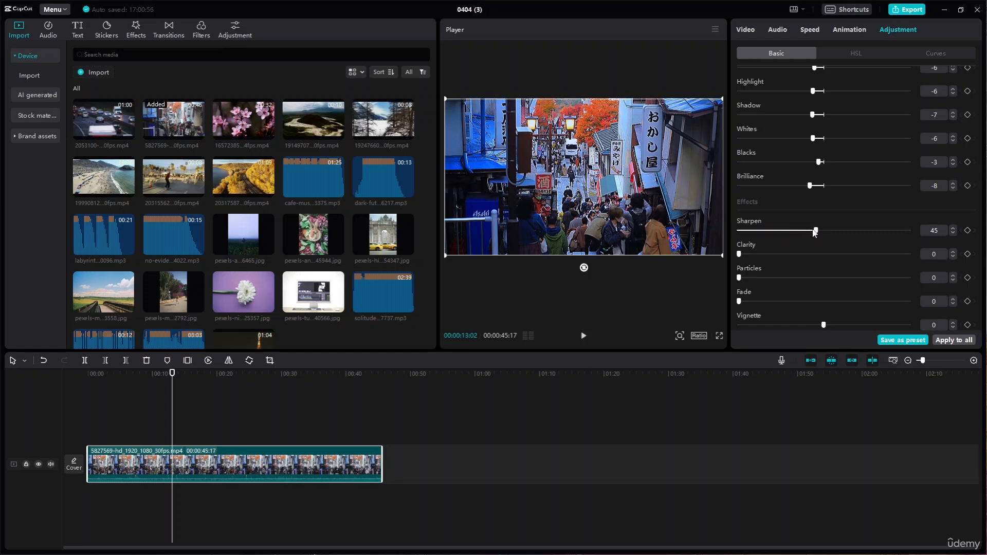
drag(815, 231, 658, 239)
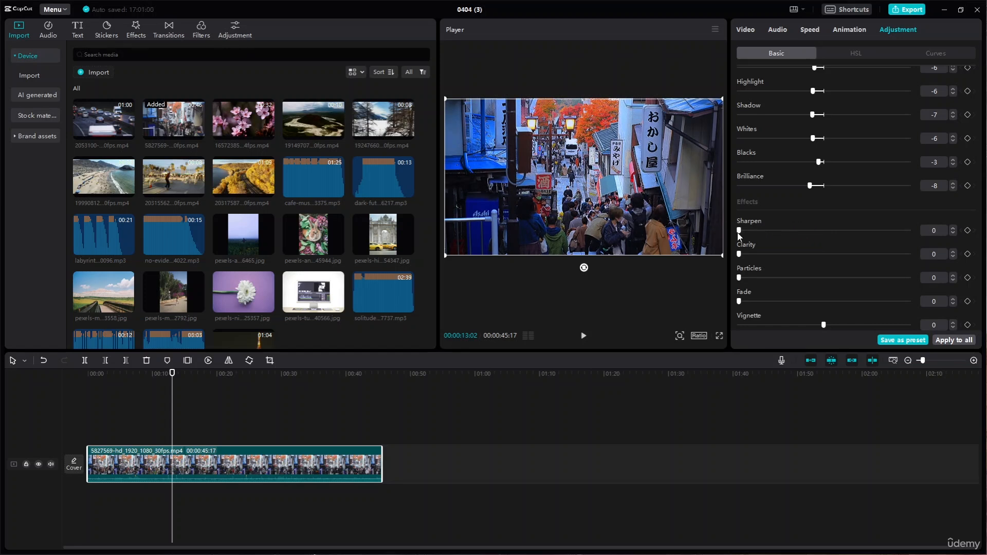
click(952, 229)
click(952, 251)
drag(740, 254, 792, 254)
drag(798, 255, 747, 262)
- Set the street clip's particles to 2, and try a fade of 16 before returning it to 0
drag(740, 278, 599, 293)
drag(739, 278, 748, 278)
drag(740, 302, 771, 308)
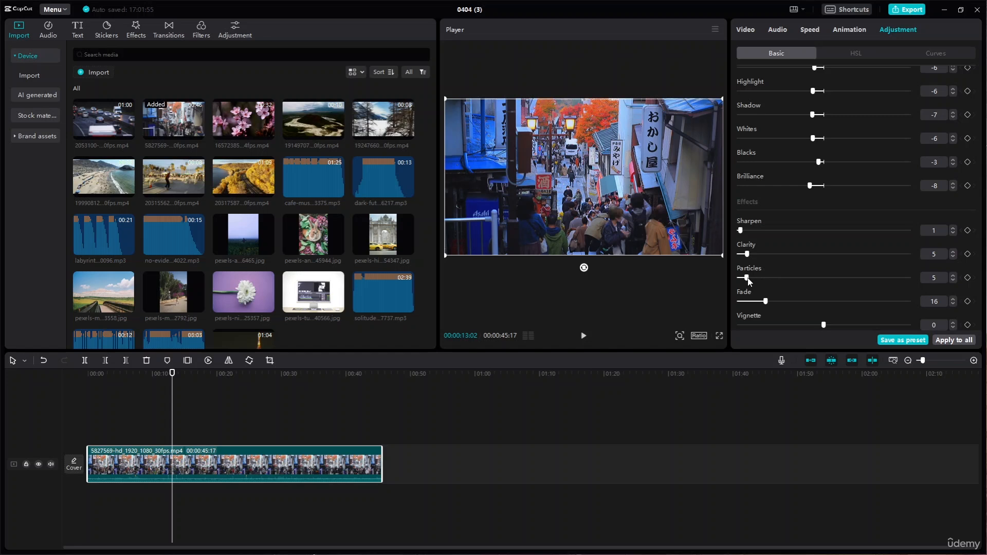
drag(766, 302, 683, 310)
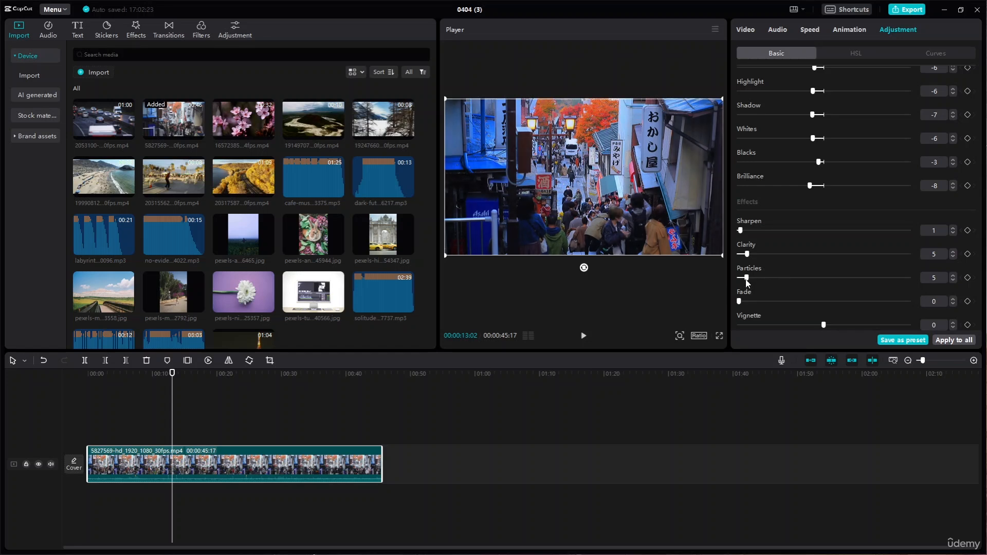
drag(747, 278, 742, 280)
mouse_move(824, 328)
mouse_down()
mouse_move(716, 335)
mouse_move(848, 341)
mouse_move(824, 340)
mouse_up()
- Check the available LUT options and review the clip's complete set of color, lightness and effect adjustments
scroll(844, 255, up, 10)
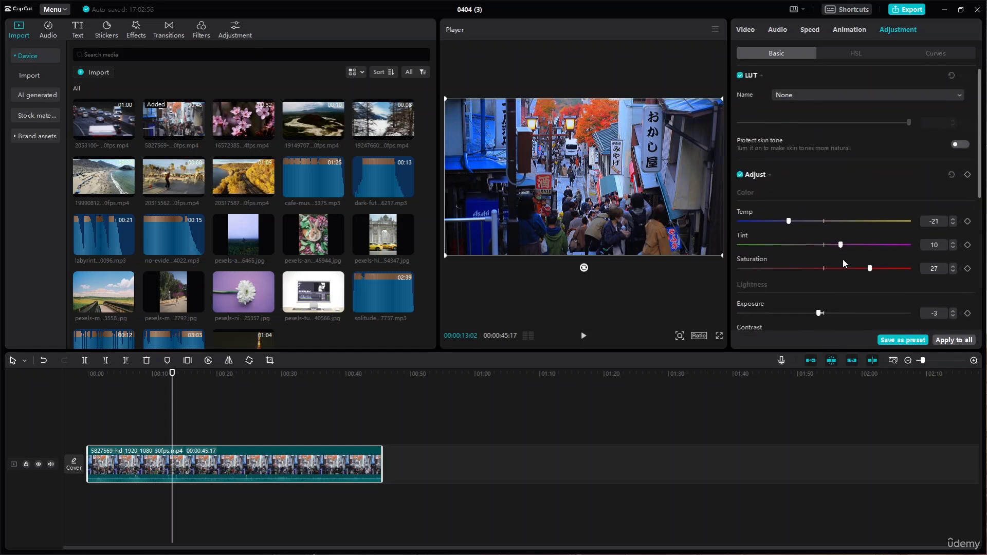
click(887, 102)
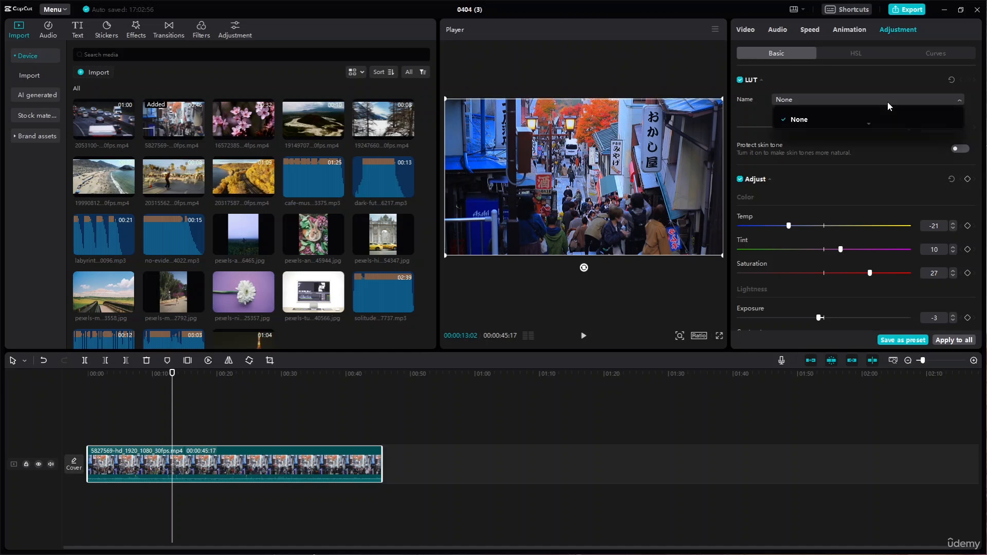
click(882, 107)
scroll(879, 240, down, 10)
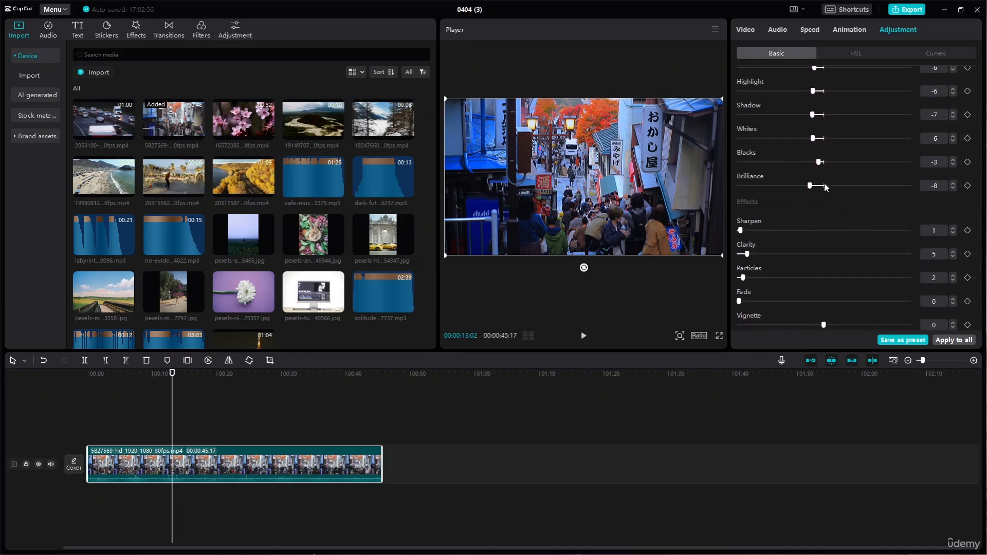
scroll(824, 184, up, 10)
scroll(862, 198, down, 10)
scroll(857, 226, up, 10)
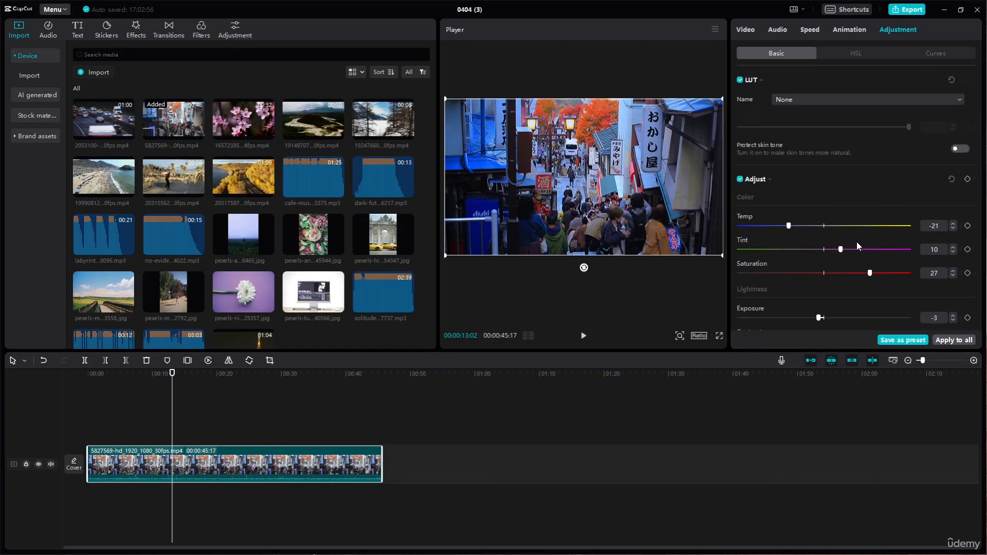
scroll(857, 245, down, 10)
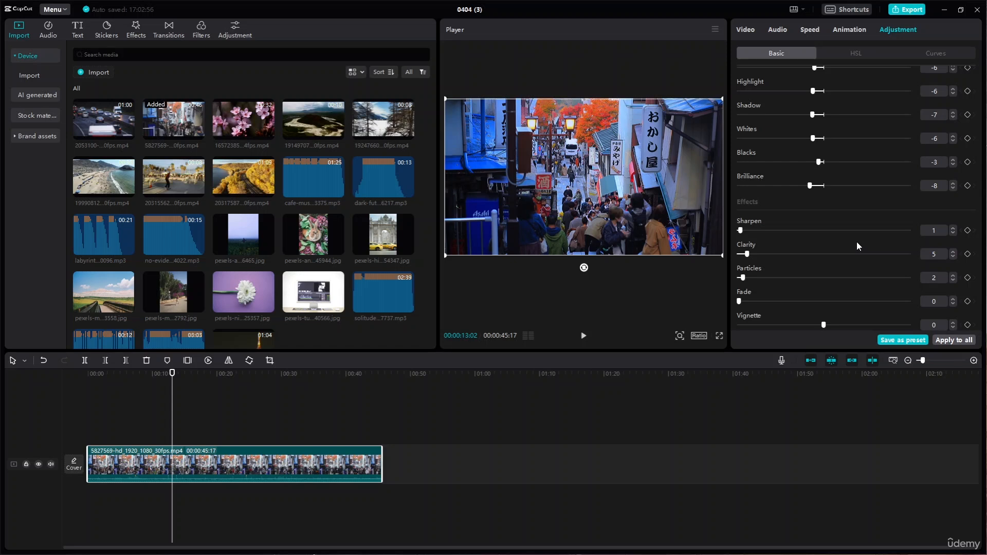
- Try to save the street clip's adjustments as a preset, dismissing the brand kit notice
click(908, 341)
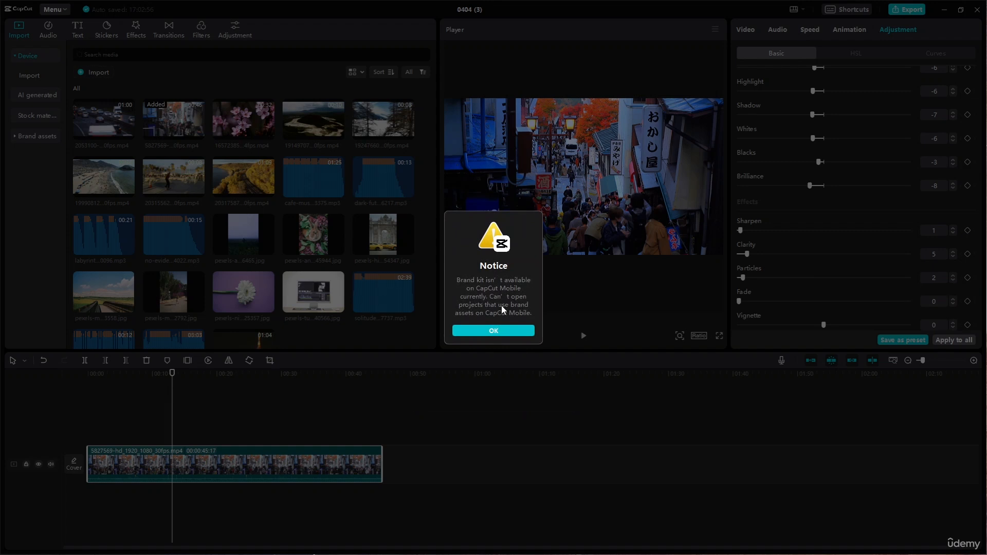
click(517, 336)
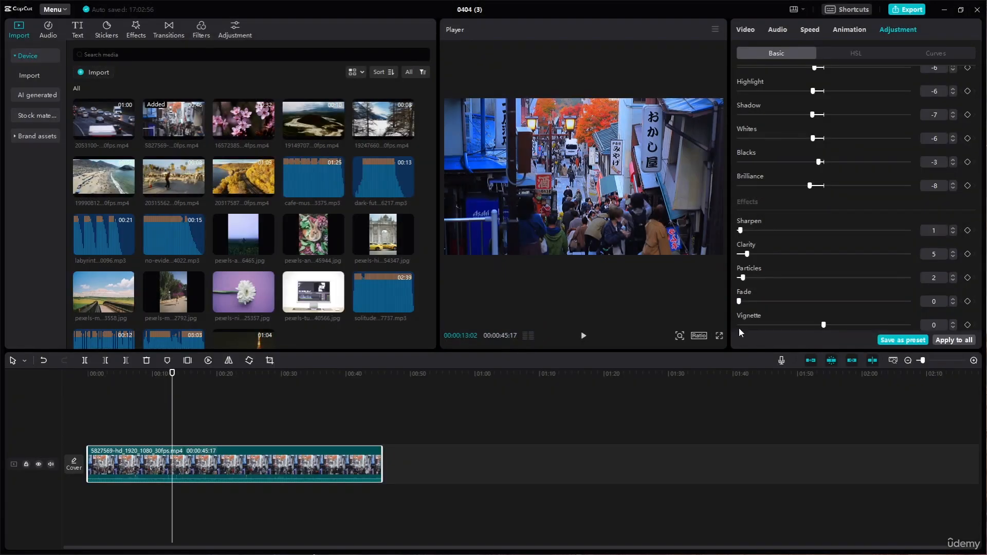
click(911, 342)
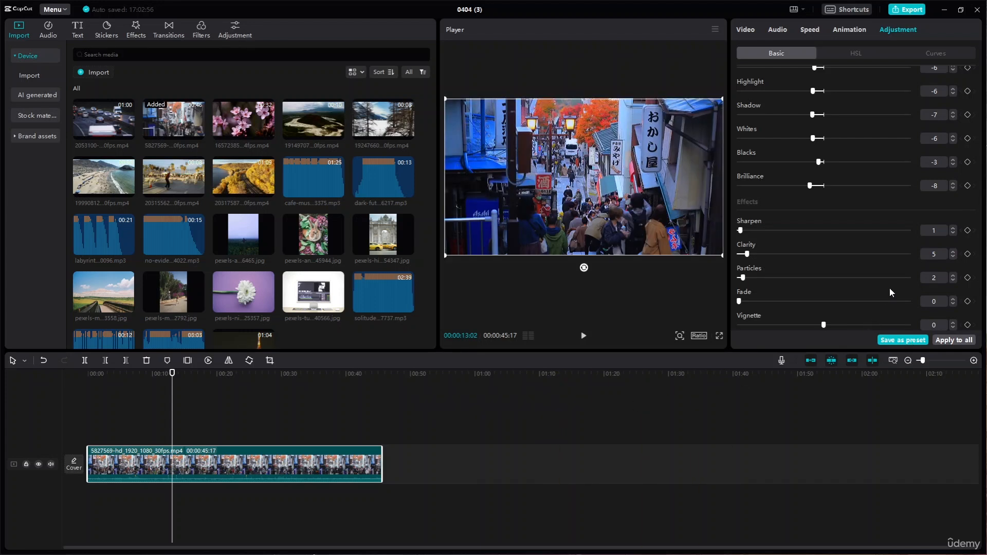
- Check the LUT list and the effects library, and browse the images and videos in the brand assets
scroll(893, 288, up, 5)
click(848, 101)
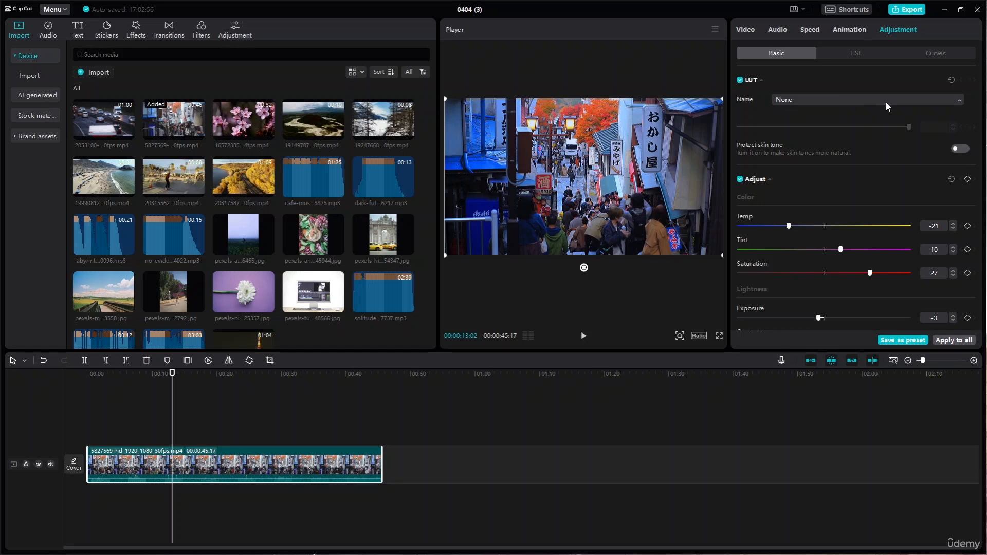
click(138, 31)
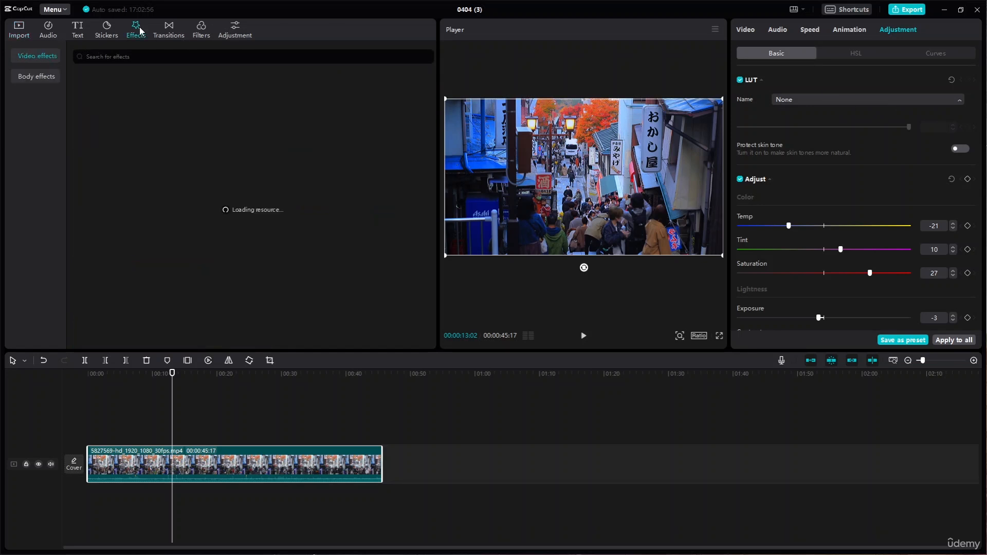
click(21, 32)
click(42, 138)
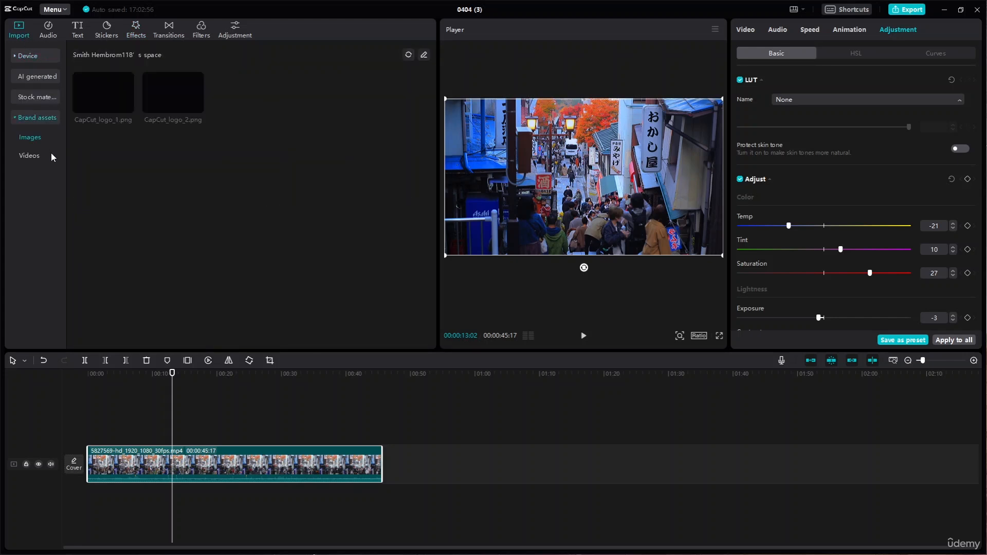
click(33, 156)
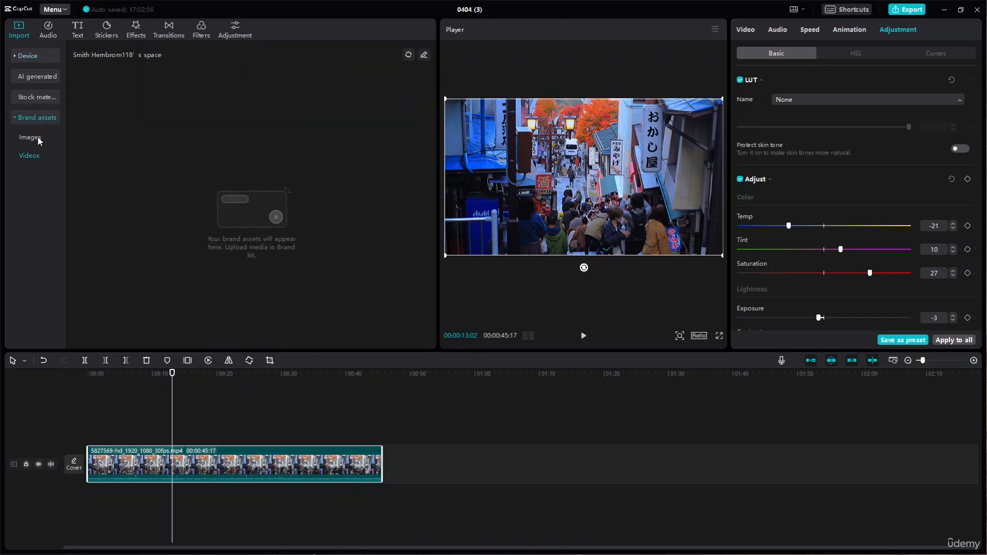
click(38, 137)
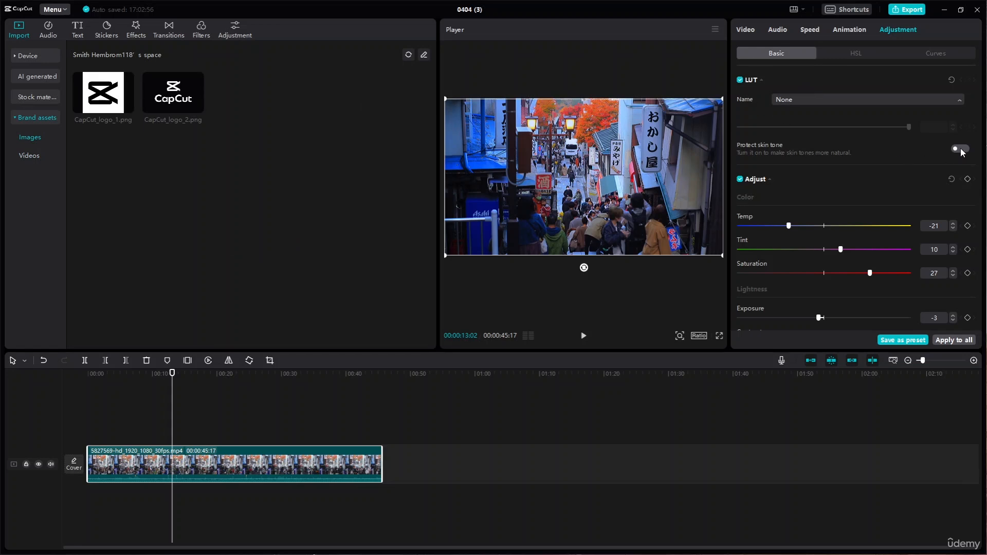
- Browse the audio, text, sticker, effects, transition and filter libraries, ending at the adjustment library
click(55, 31)
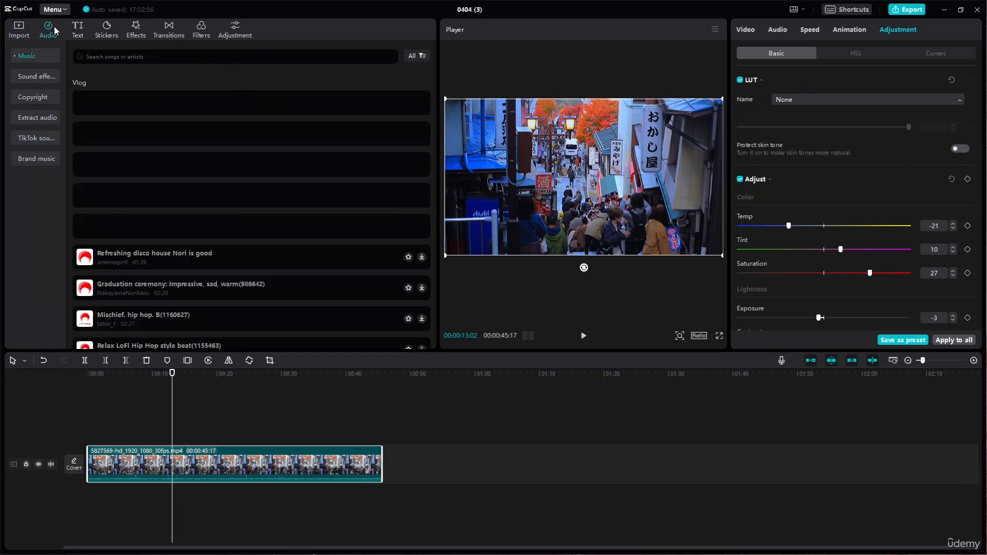
click(77, 28)
click(105, 28)
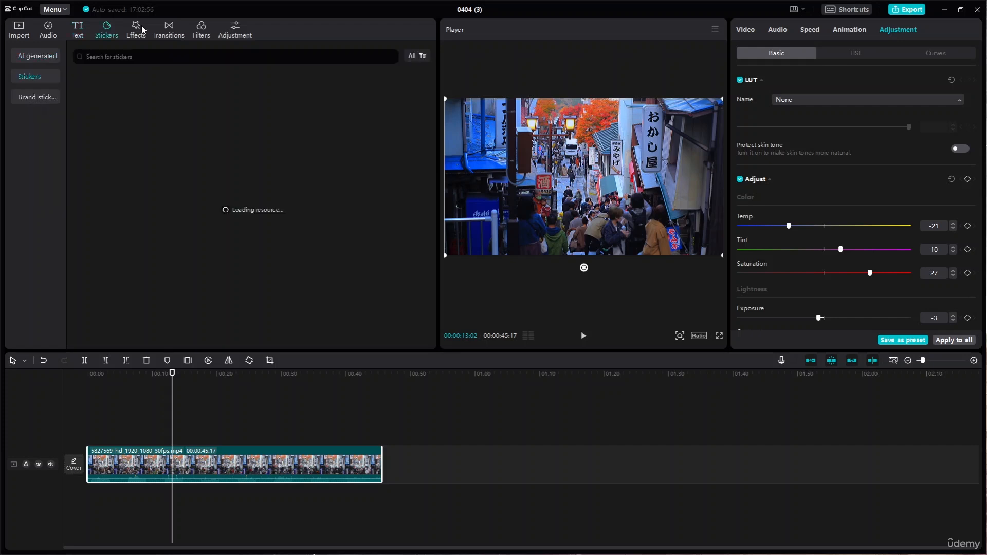
click(139, 29)
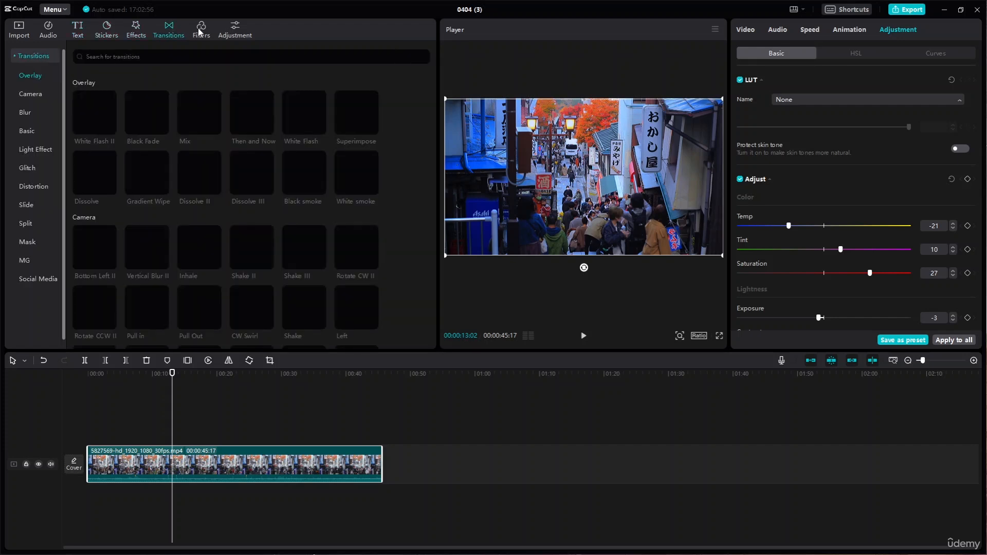
click(200, 31)
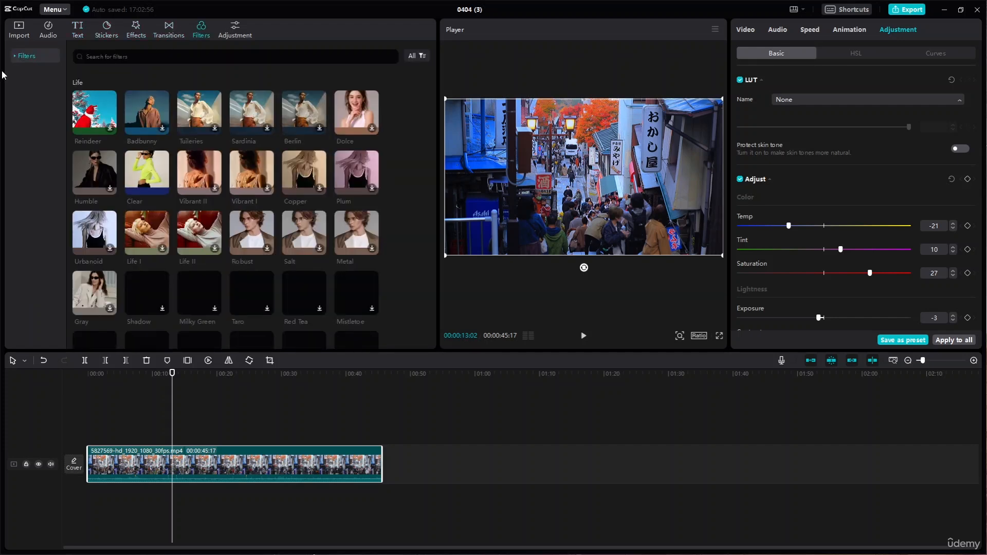
click(237, 31)
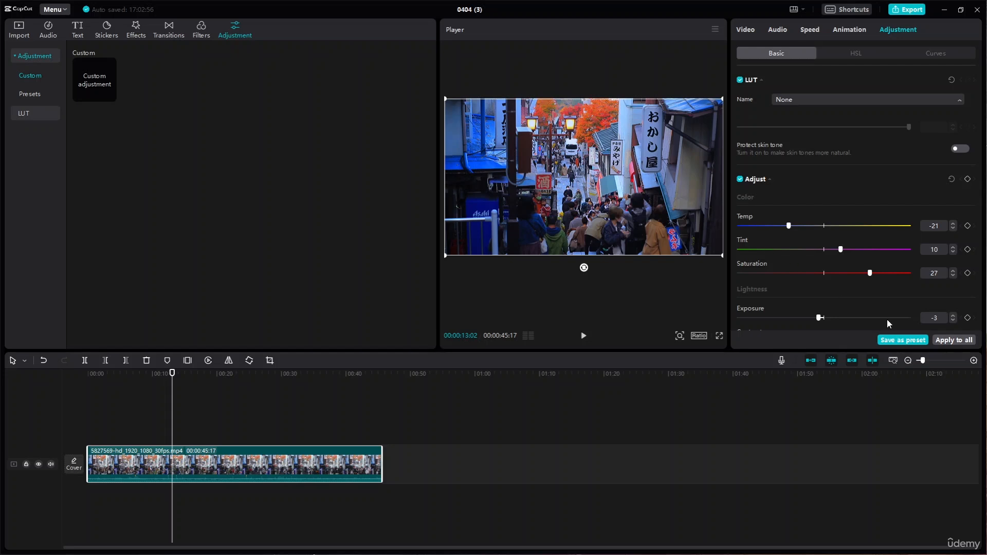
- Turn off the LUT and Adjust settings of the street clip and play it without them
click(739, 81)
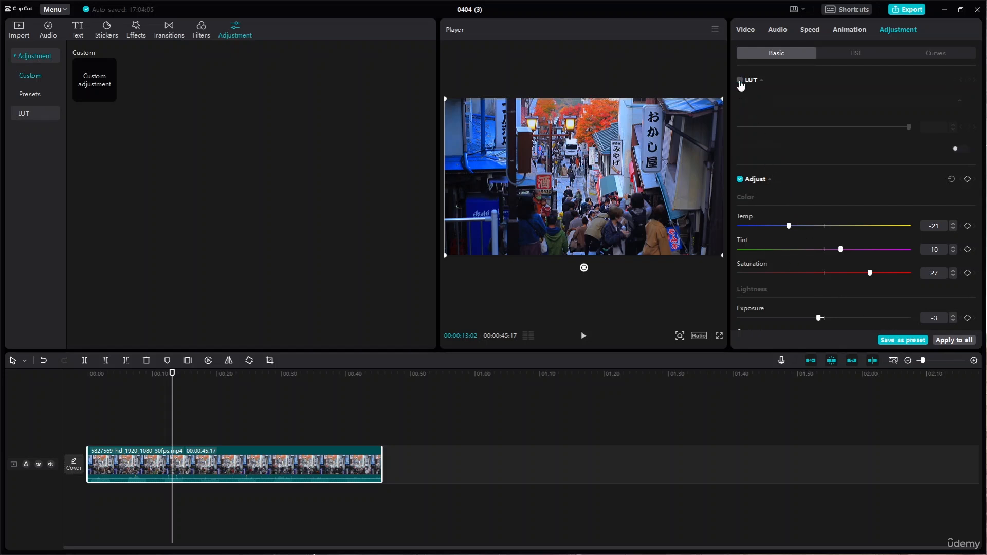
click(740, 179)
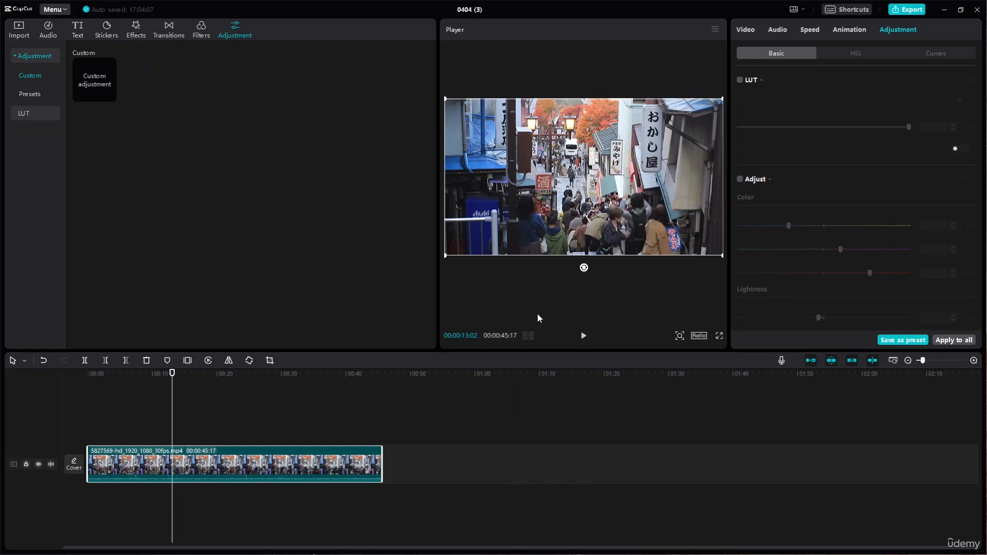
click(588, 342)
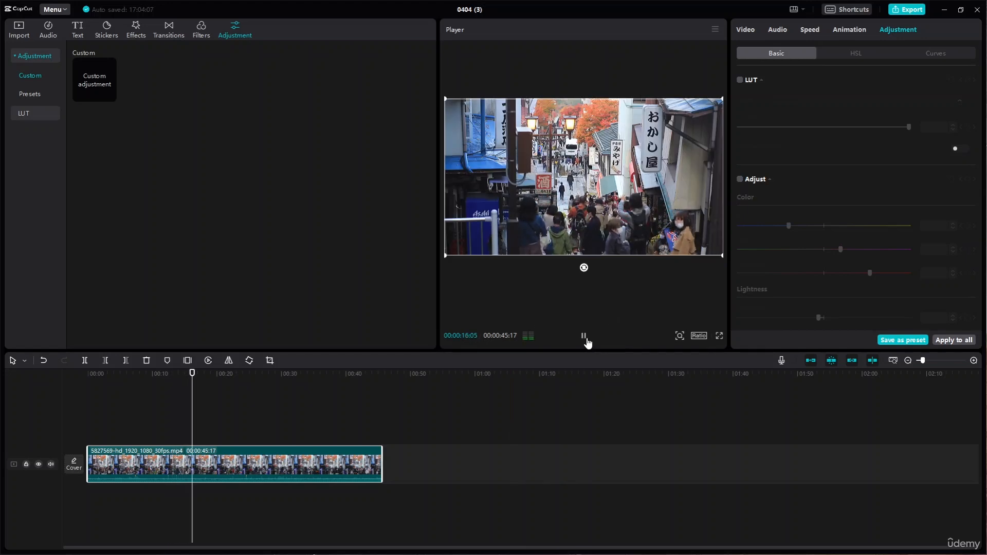
click(585, 341)
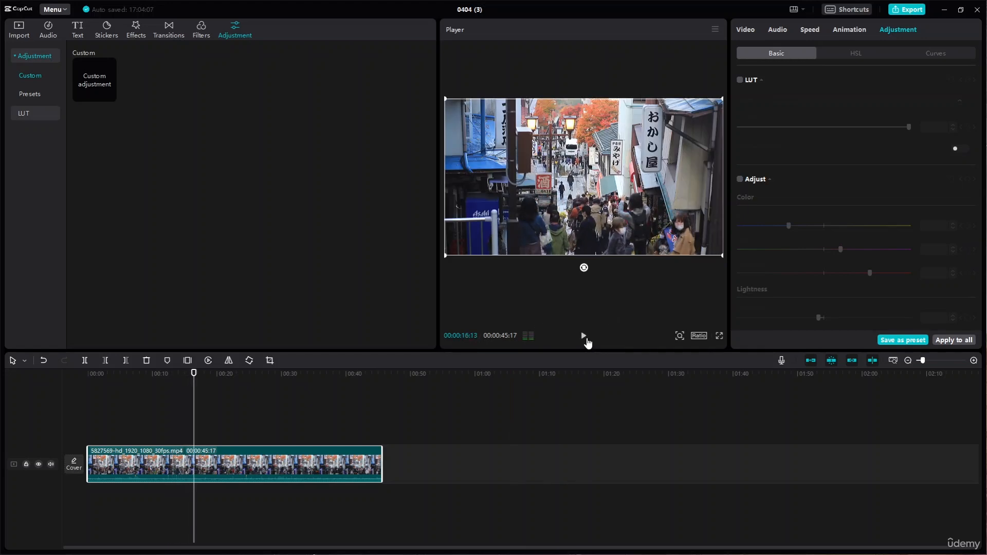
- Check the LUT import area and the presets available in the adjustment library
click(33, 95)
click(24, 114)
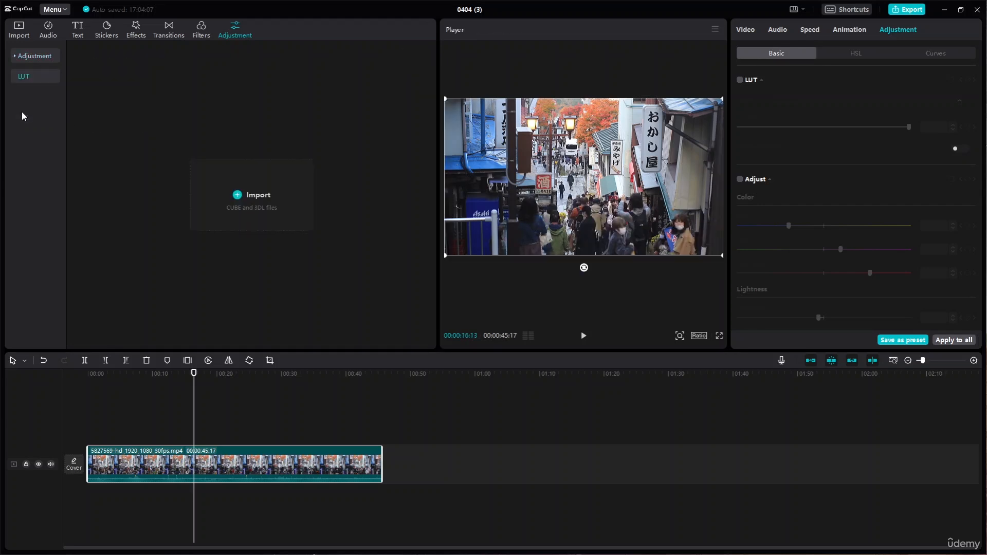
click(14, 59)
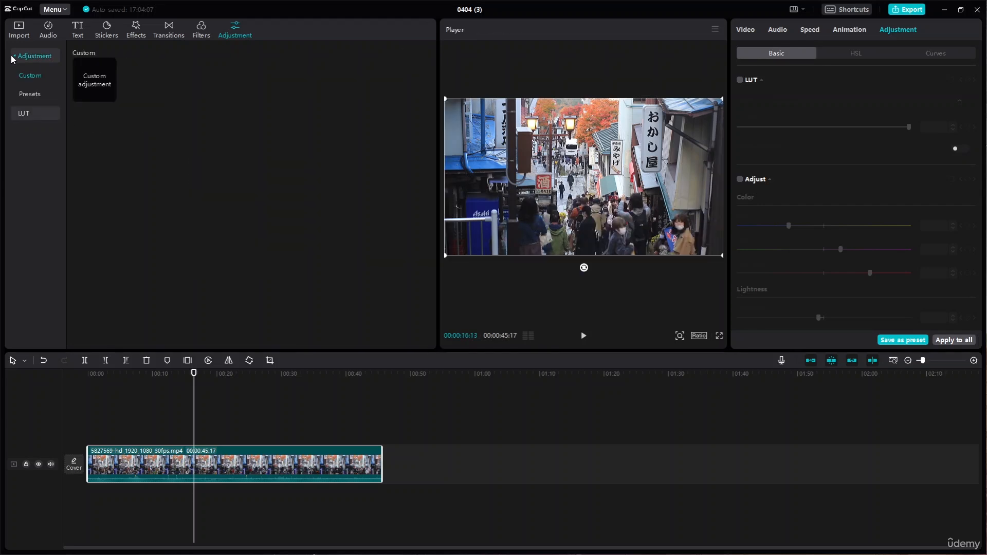
click(28, 95)
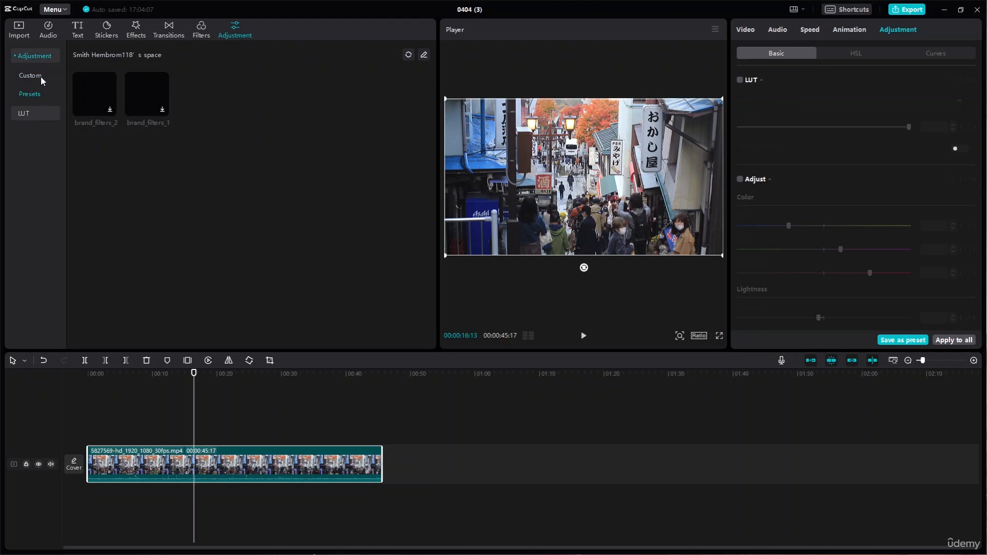
- Add a custom adjustment layer above the street clip and stretch it to cover the clip's full length
click(31, 76)
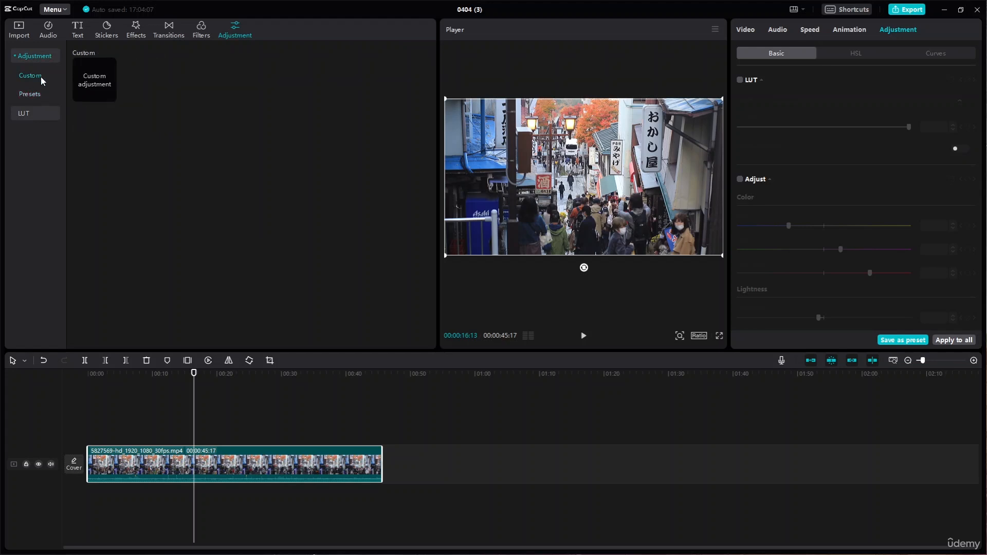
click(109, 95)
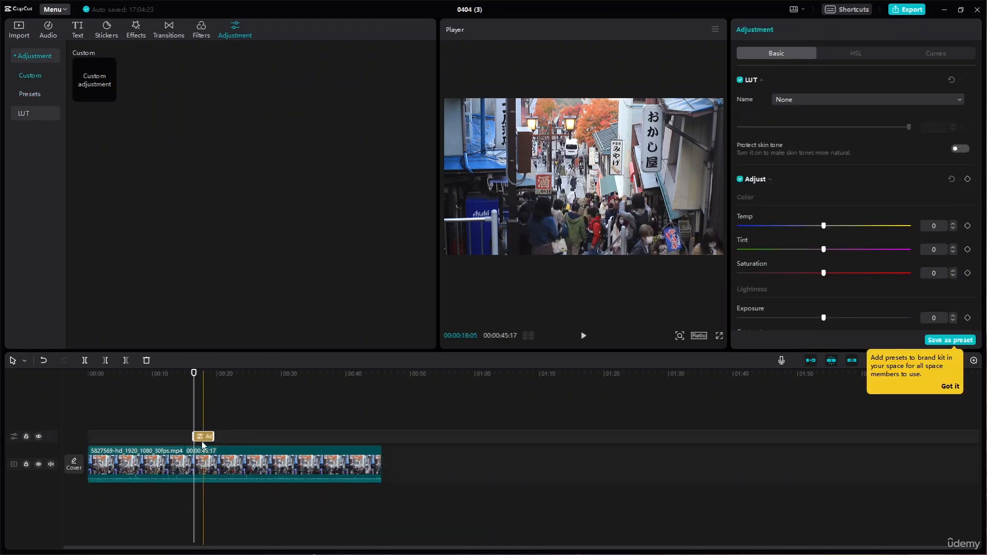
drag(195, 436, 88, 437)
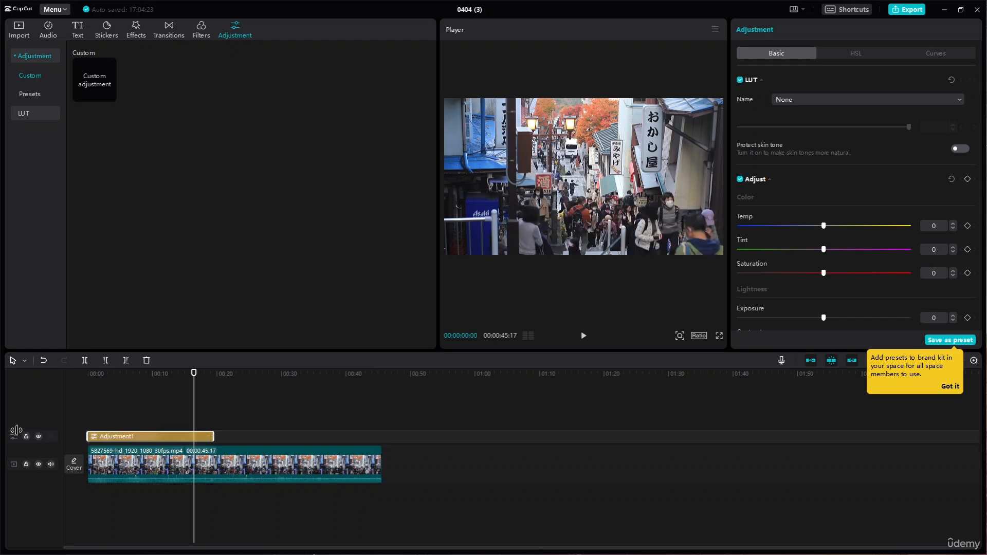
drag(213, 437, 223, 436)
drag(339, 447, 381, 446)
- Play the street clip from the beginning with the adjustment layer over it
drag(194, 376, 26, 372)
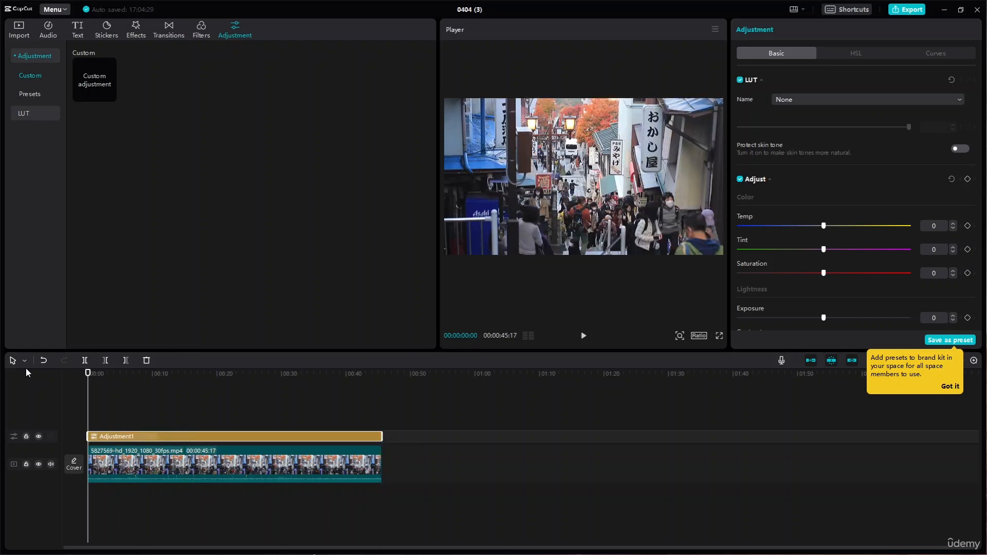
click(584, 337)
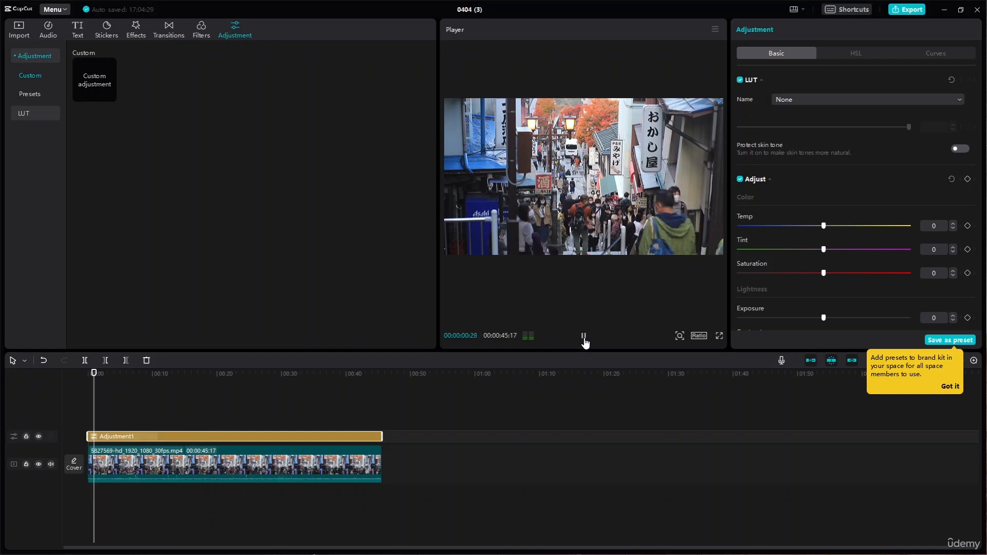
click(584, 337)
scroll(803, 221, down, 6)
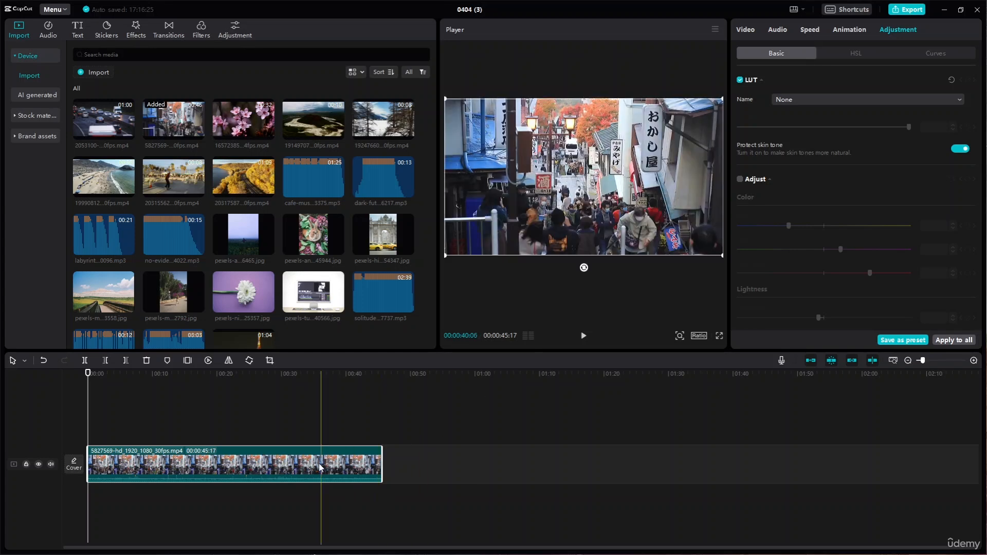
- Delete the street clip and place the pink blossom clip 16572385-hd_1920_1080_24fps.mp4 at the start of the timeline
key(Delete)
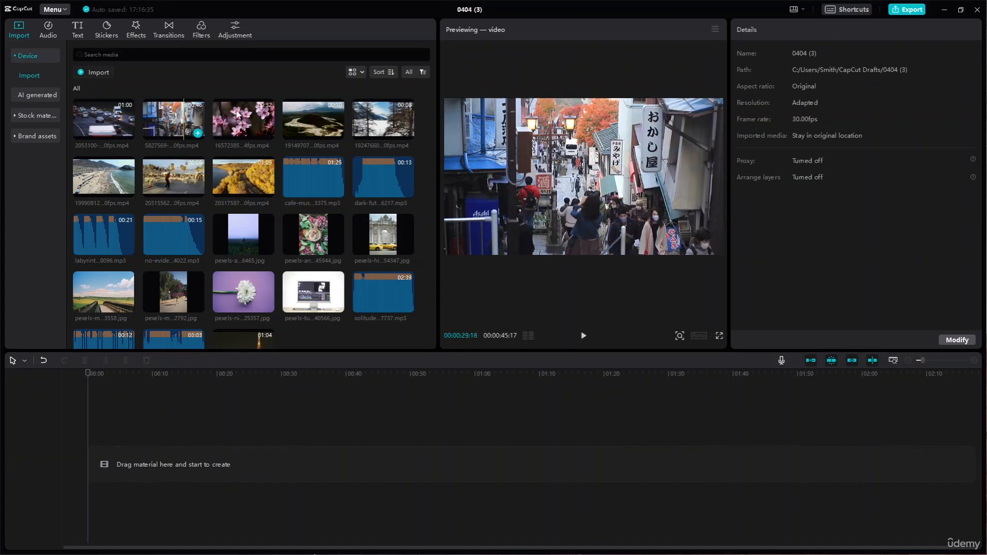
scroll(245, 291, down, 1)
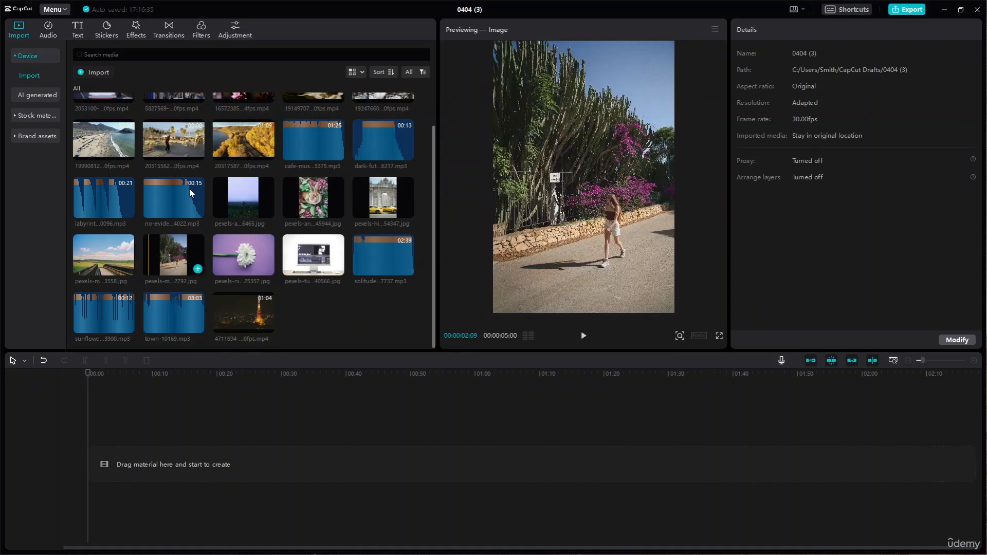
scroll(206, 159, up, 1)
drag(248, 129, 85, 462)
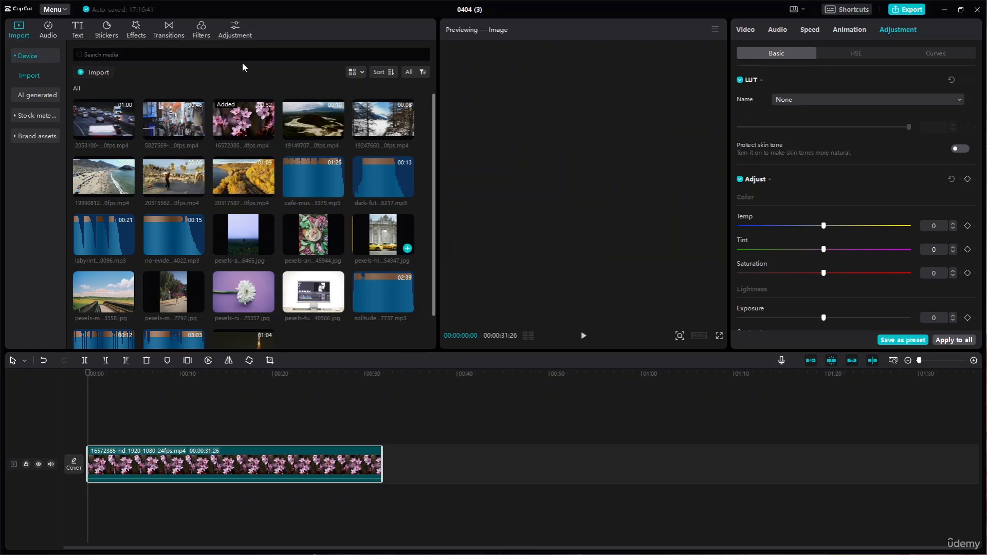
- Add the saved adjustment preset ending in 7 above the blossom clip and extend it over the clip's full length
click(237, 34)
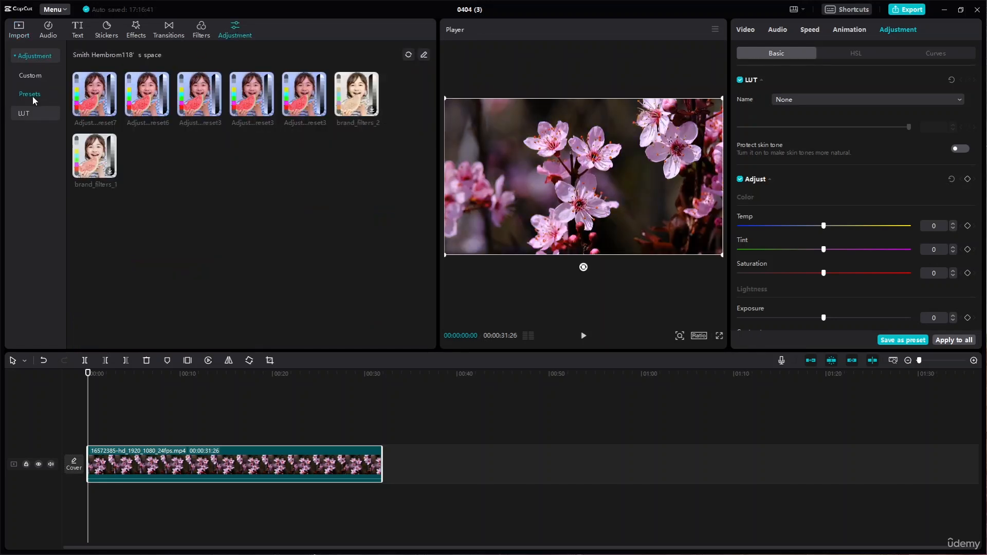
click(97, 97)
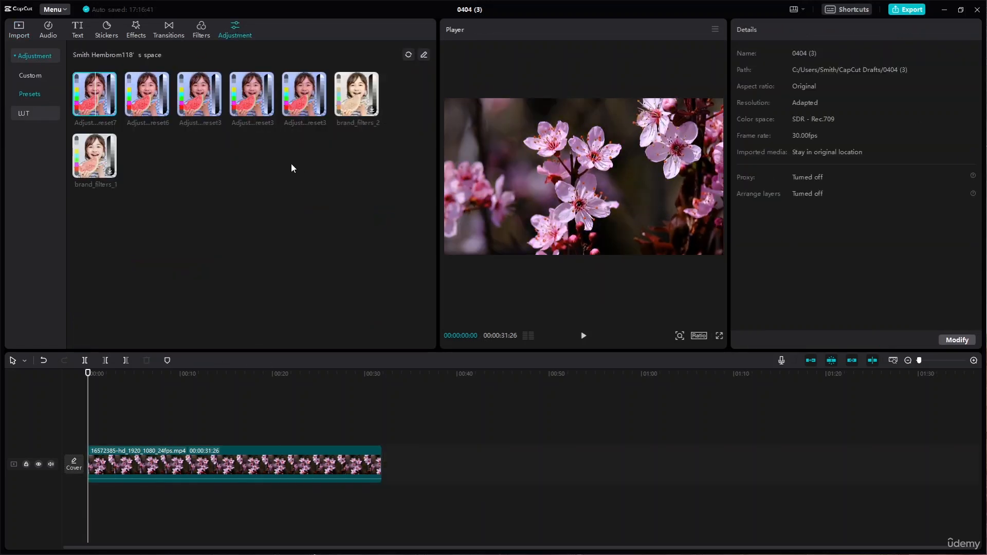
click(225, 451)
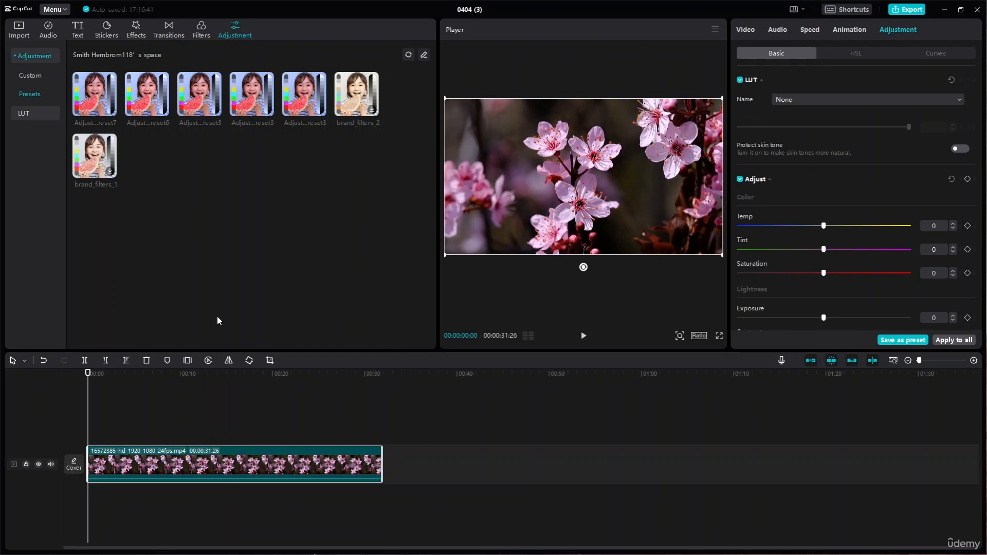
click(103, 94)
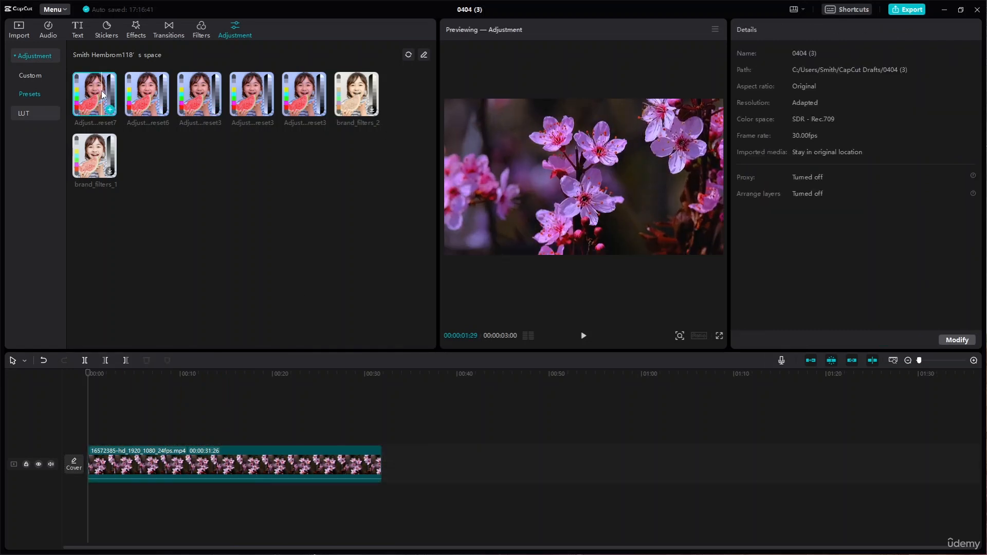
click(110, 109)
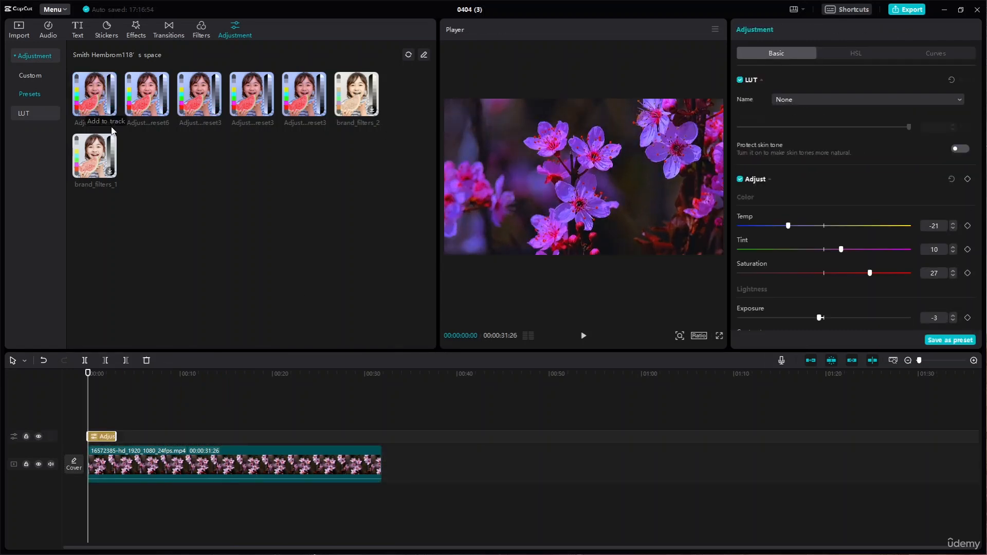
drag(121, 441, 379, 454)
- Review the adjustment layer's color and lightness settings, and play the blossom clip with the layer applied
scroll(853, 232, down, 6)
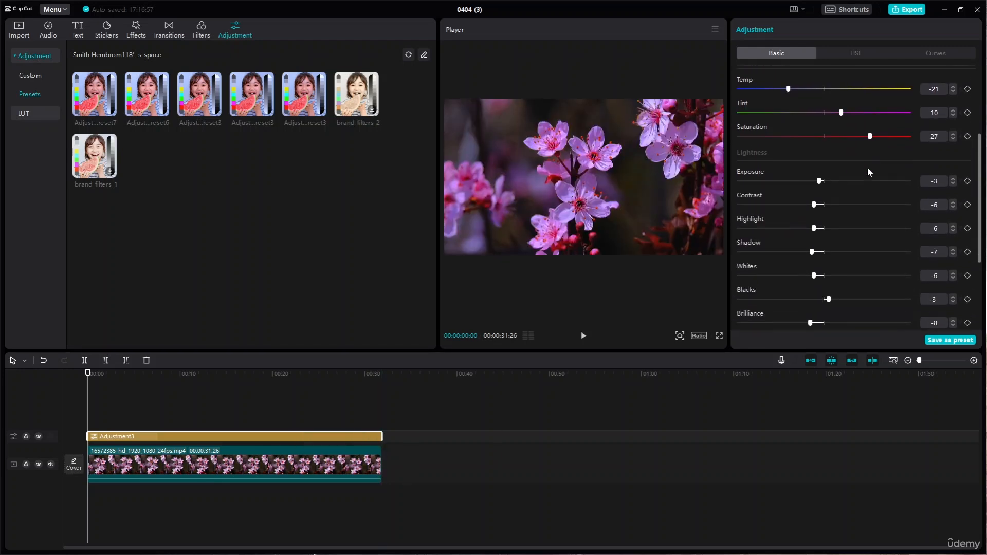
scroll(899, 226, up, 6)
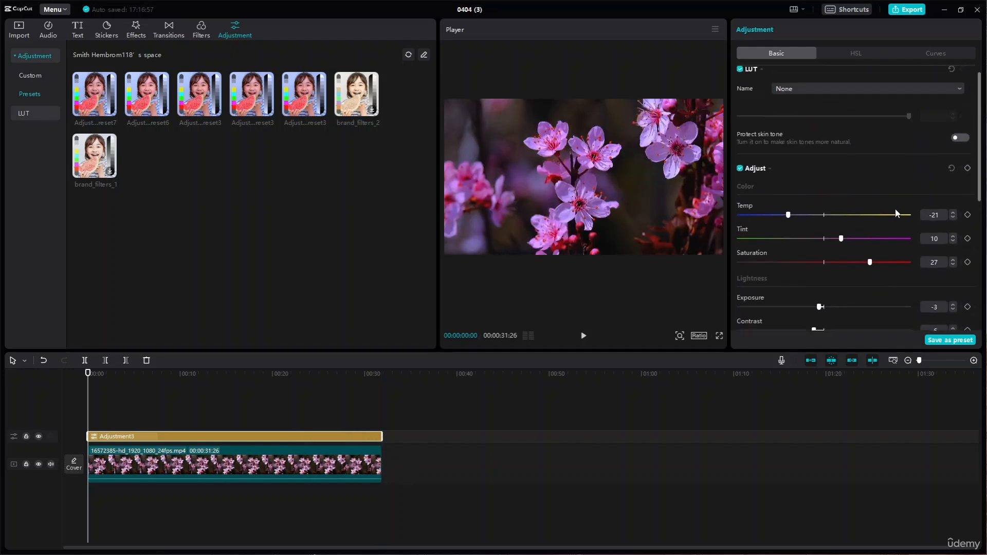
click(151, 98)
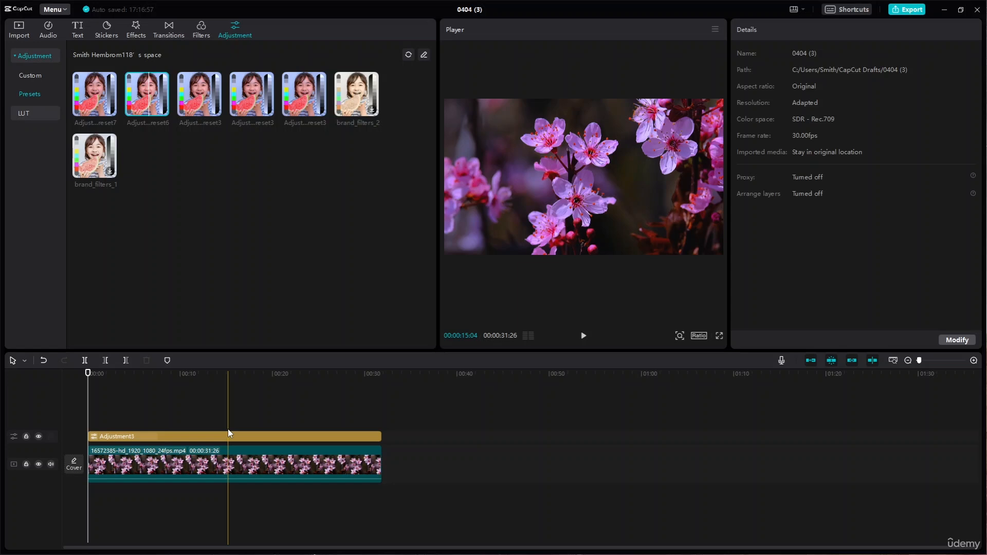
key(space)
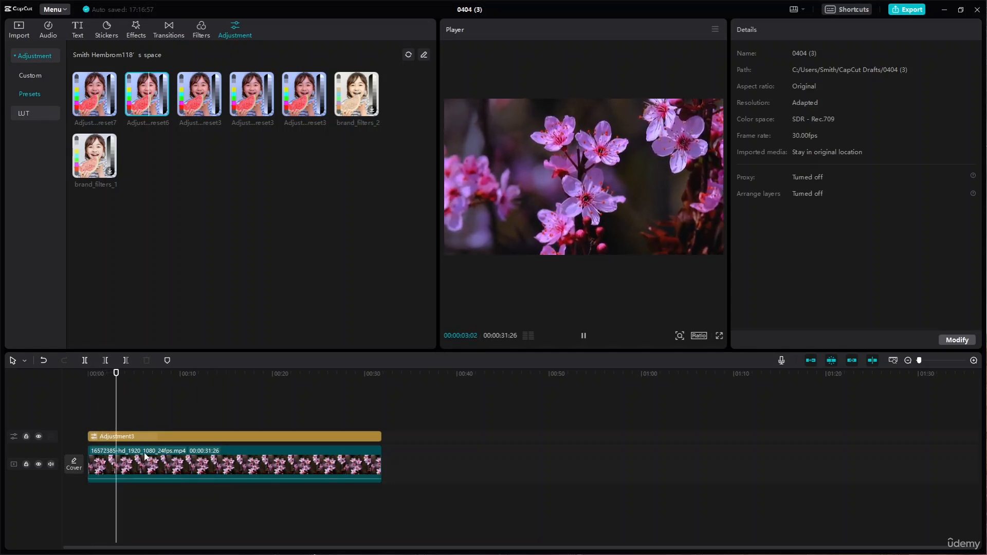
- Delete the adjustment layer to compare the blossom clip without it, and undo the deletion
click(159, 438)
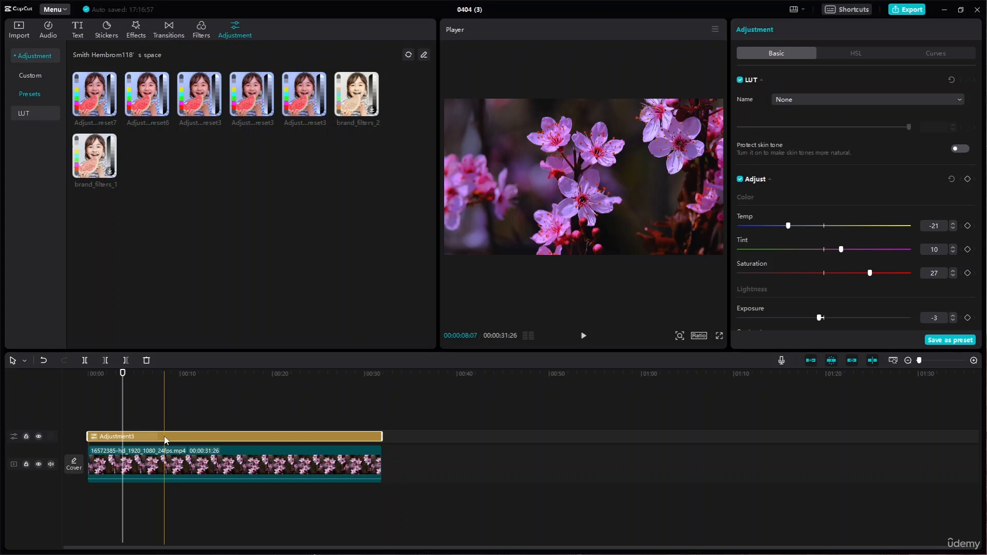
key(Delete)
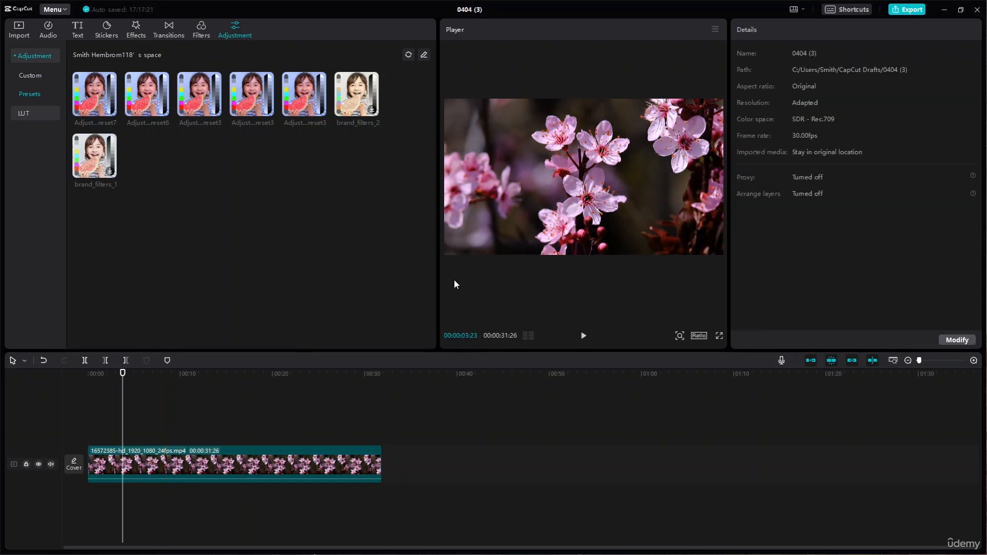
key(ctrl+z)
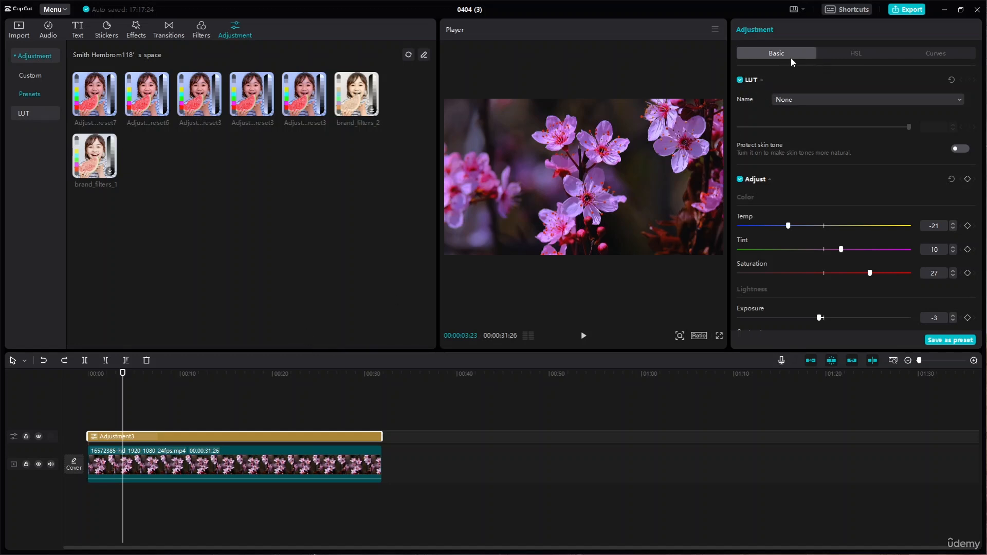
- Check the adjustment layer's HSL settings and delete the layer from above the blossom clip
click(854, 61)
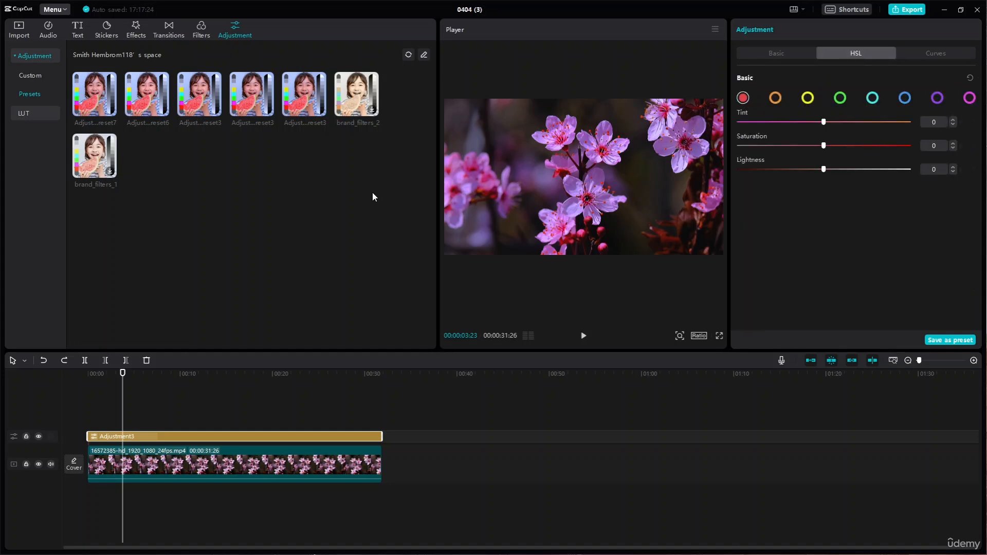
key(Delete)
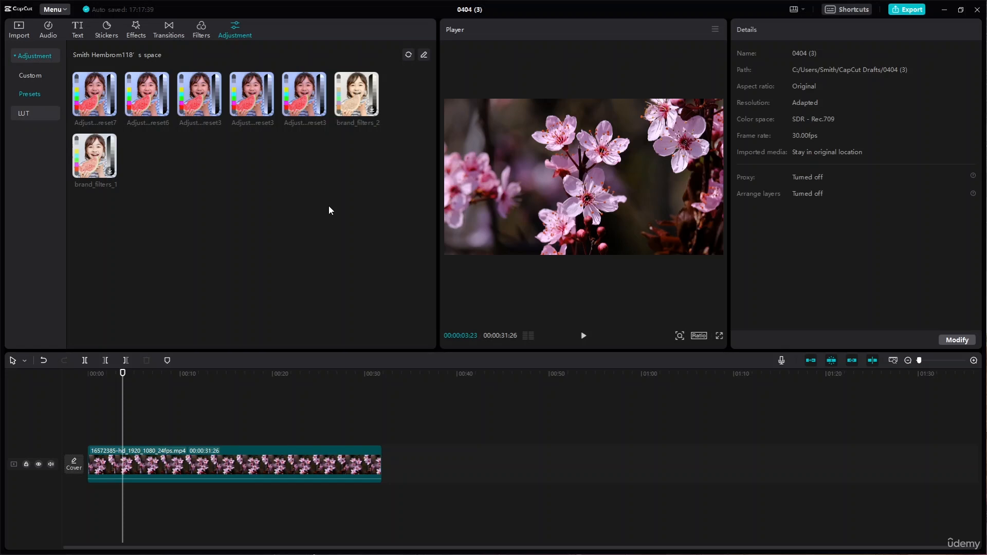
- Try shifting the tint, saturation and lightness of the orange range in the blossom clip's HSL adjustment
click(304, 463)
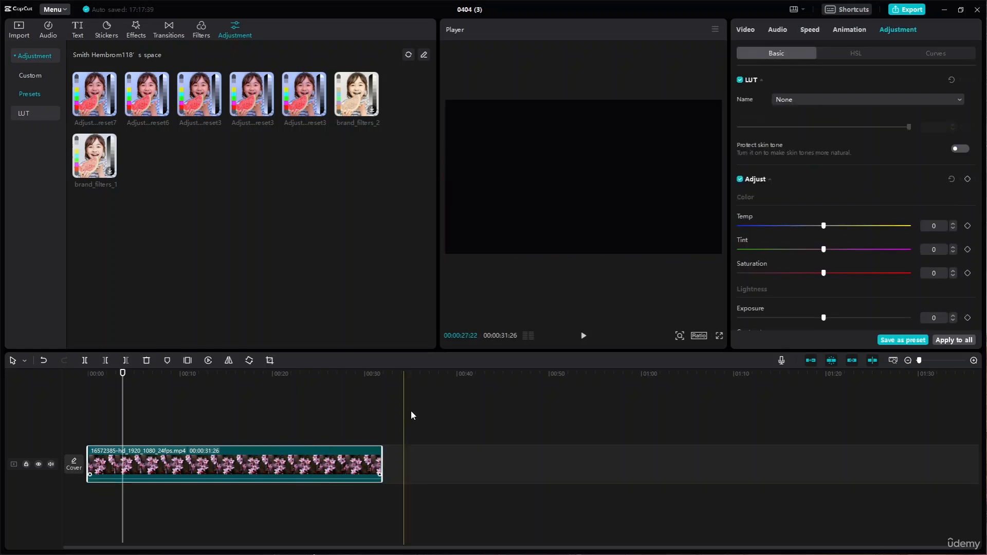
click(863, 52)
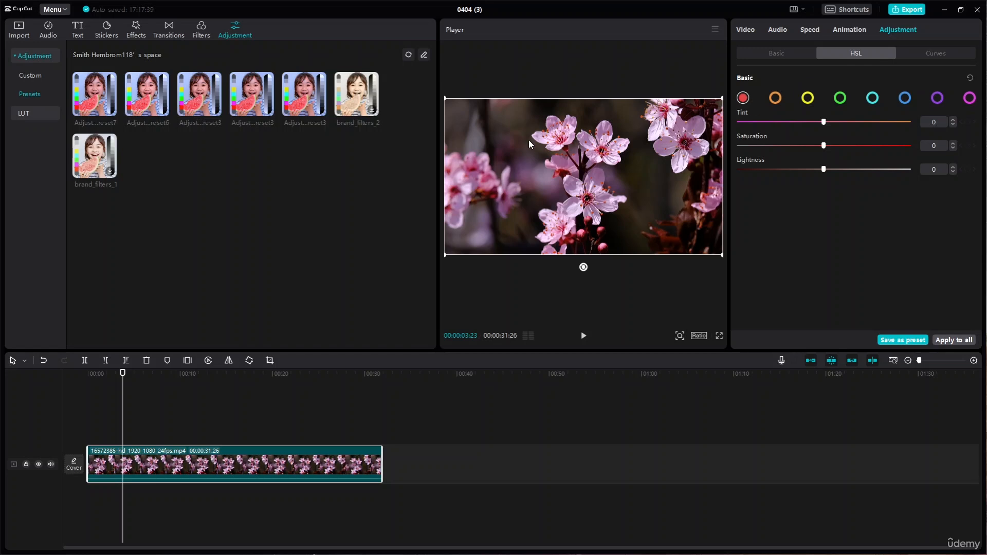
click(775, 100)
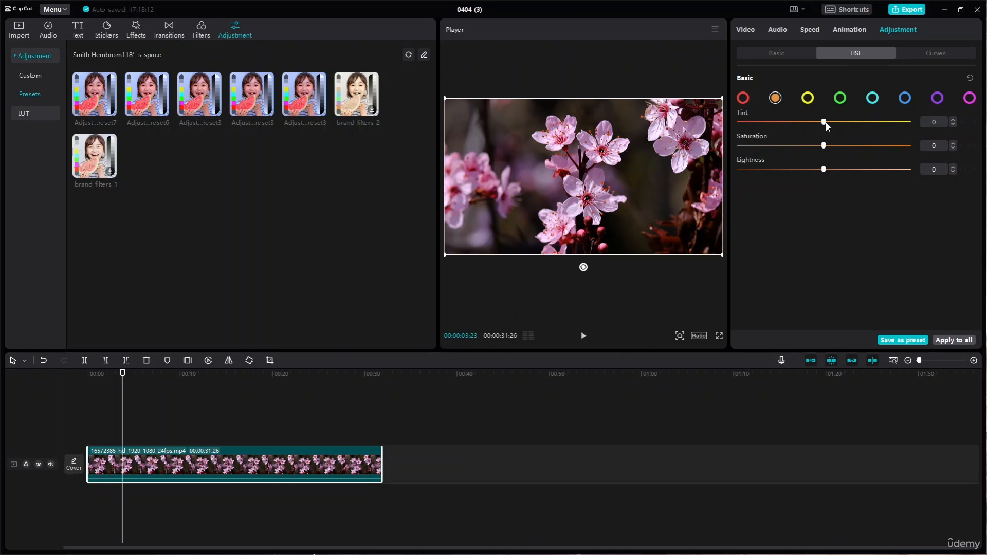
drag(829, 125, 867, 125)
drag(835, 144, 866, 146)
drag(824, 169, 810, 171)
click(769, 175)
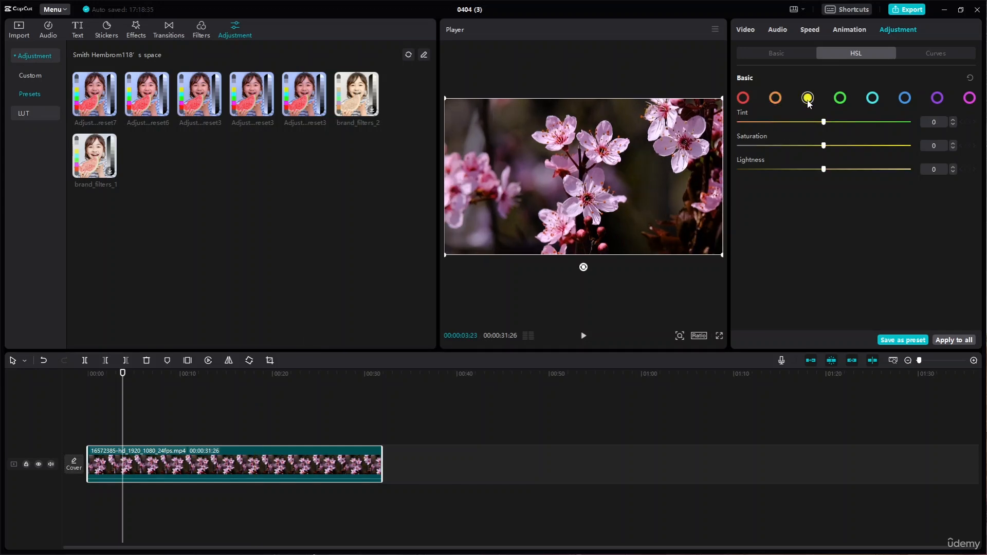
- Try a green HSL tint of 37 with changed saturation and lightness on the blossom clip, and look at the cyan and purple ranges
click(840, 99)
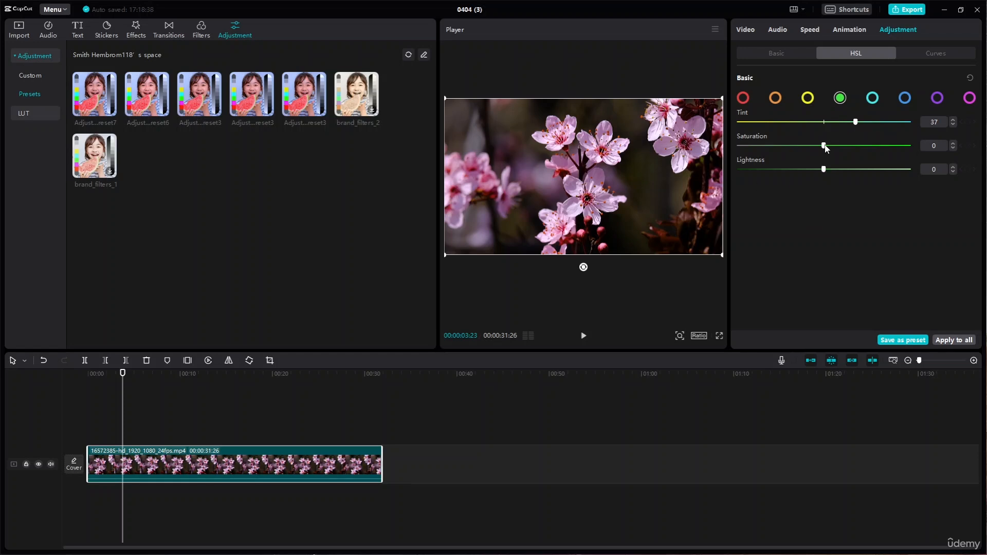
drag(824, 146, 870, 147)
drag(824, 170, 718, 195)
click(873, 99)
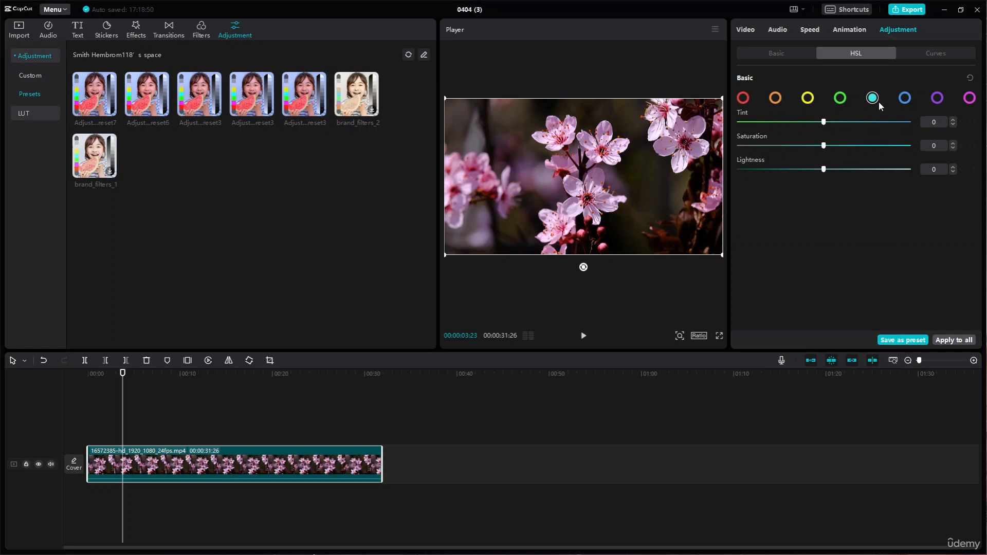
click(937, 99)
- Delete the blossom clip and place the autumn road clip 20317587 at the start of the empty timeline
click(23, 36)
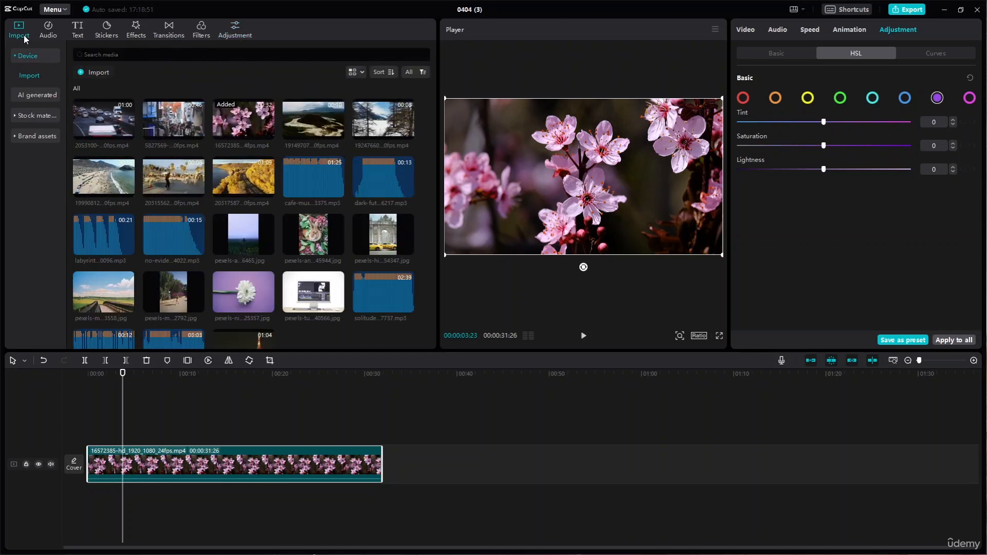
key(Delete)
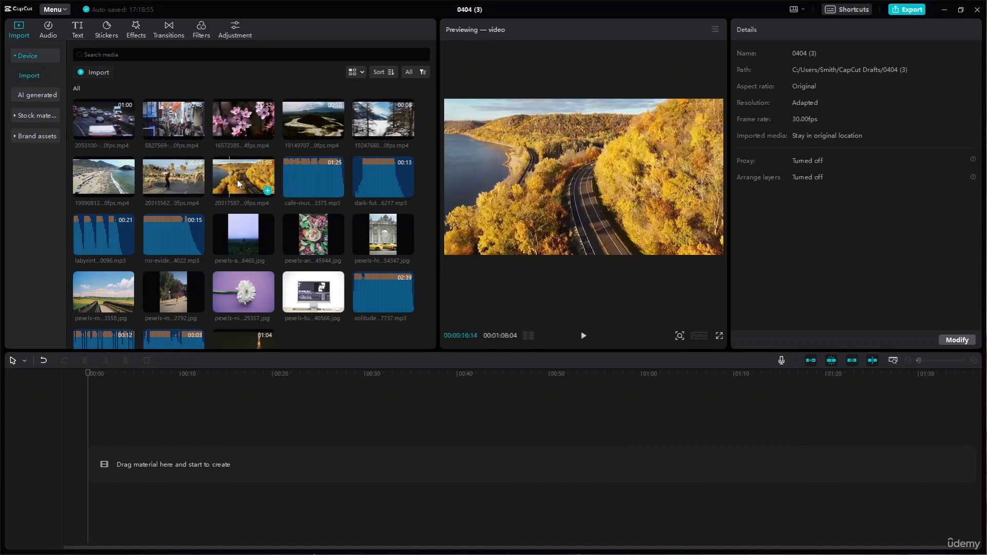
drag(237, 179, 117, 465)
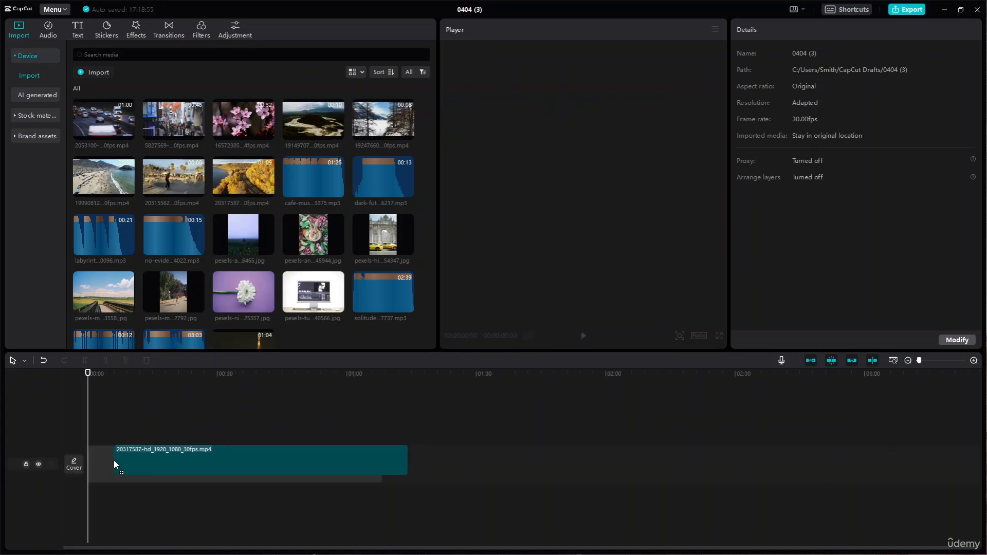
- Try HSL purple values of tint 100, saturation 100 and lightness -21 on the autumn road clip near 6 seconds
click(810, 99)
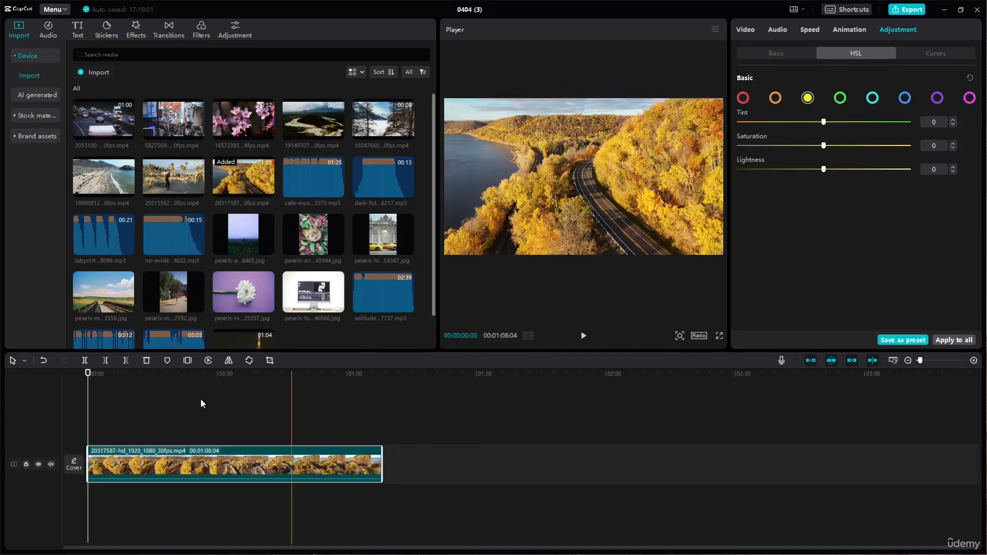
drag(87, 374, 113, 373)
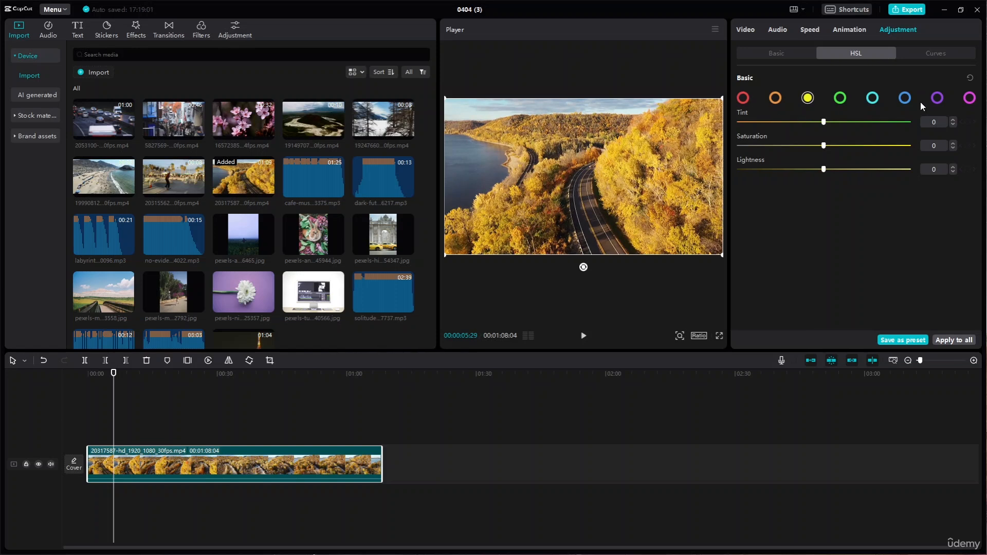
click(938, 98)
drag(824, 125, 918, 122)
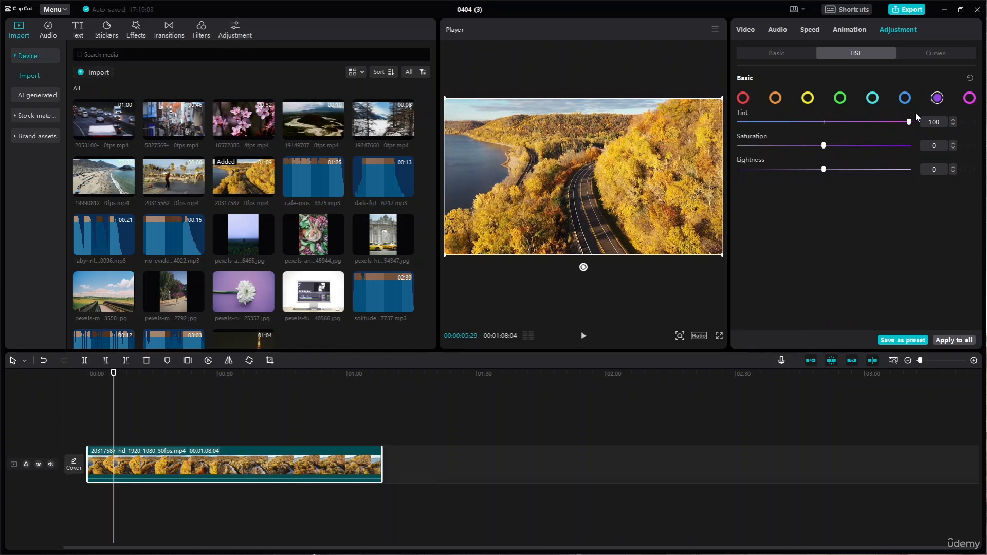
drag(824, 146, 786, 146)
drag(720, 162, 806, 169)
- Add the white flower image with the purple background above the autumn road clip, and delete the road clip
click(219, 237)
click(246, 294)
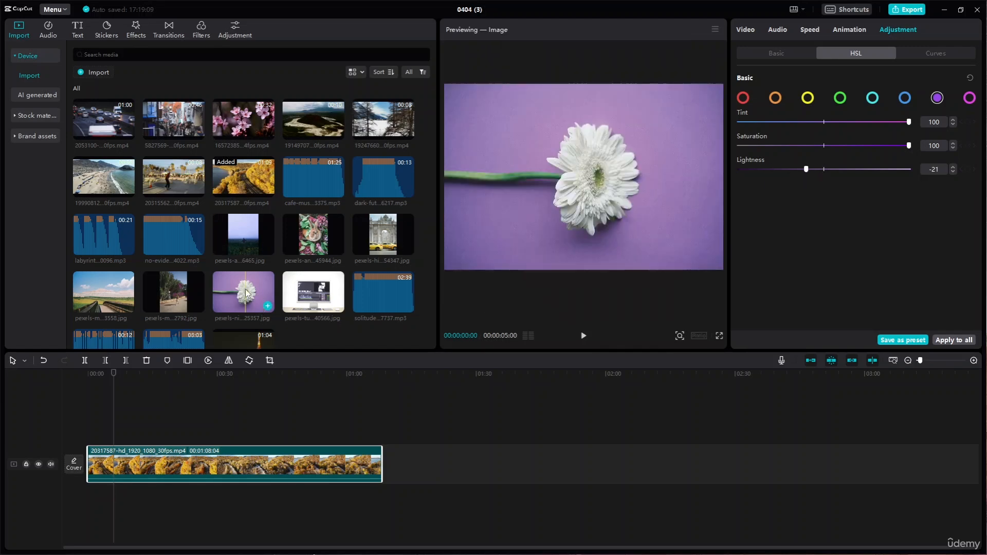
drag(246, 294, 153, 408)
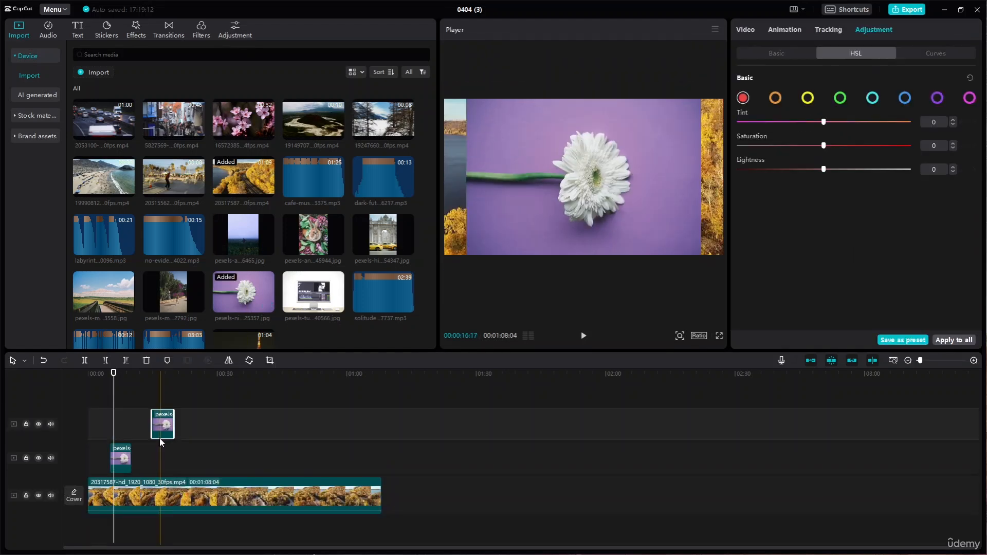
click(158, 502)
key(Delete)
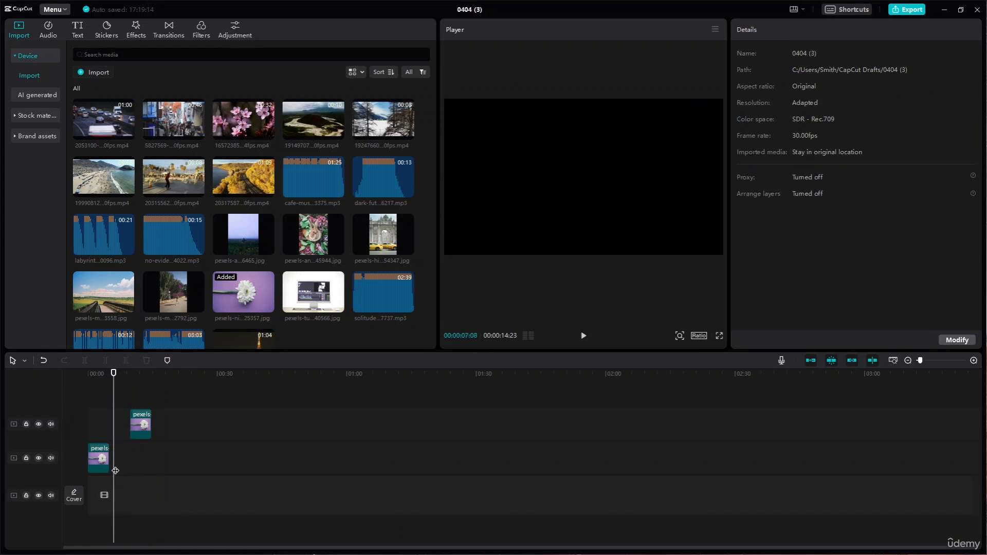
- Try HSL changes on the flower image: shift the yellow tint, and set magenta to tint -100, saturation -83 and lightness -100
click(101, 373)
click(808, 98)
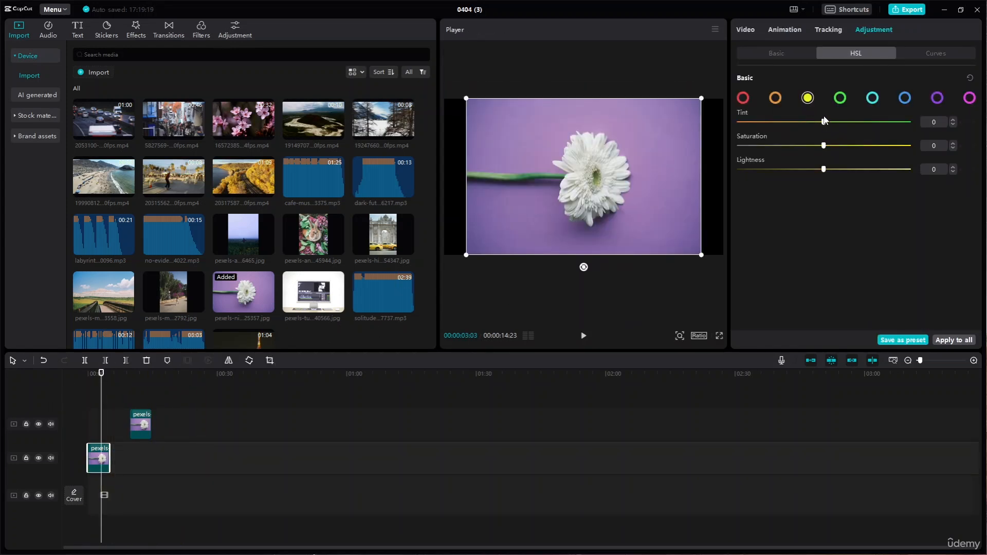
mouse_move(824, 123)
mouse_down()
mouse_move(859, 123)
mouse_move(798, 124)
mouse_move(868, 137)
mouse_move(682, 165)
mouse_move(749, 123)
mouse_move(839, 123)
mouse_up()
click(965, 101)
drag(824, 123, 673, 148)
drag(824, 147, 753, 152)
drag(824, 172, 510, 189)
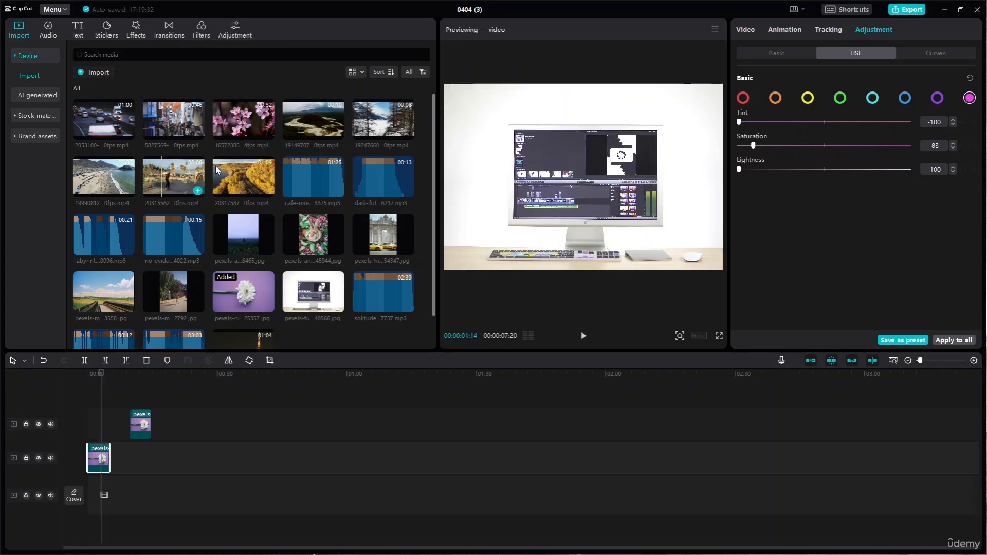
- Delete both flower images from the timeline and place the autumn road clip at the start again
click(240, 178)
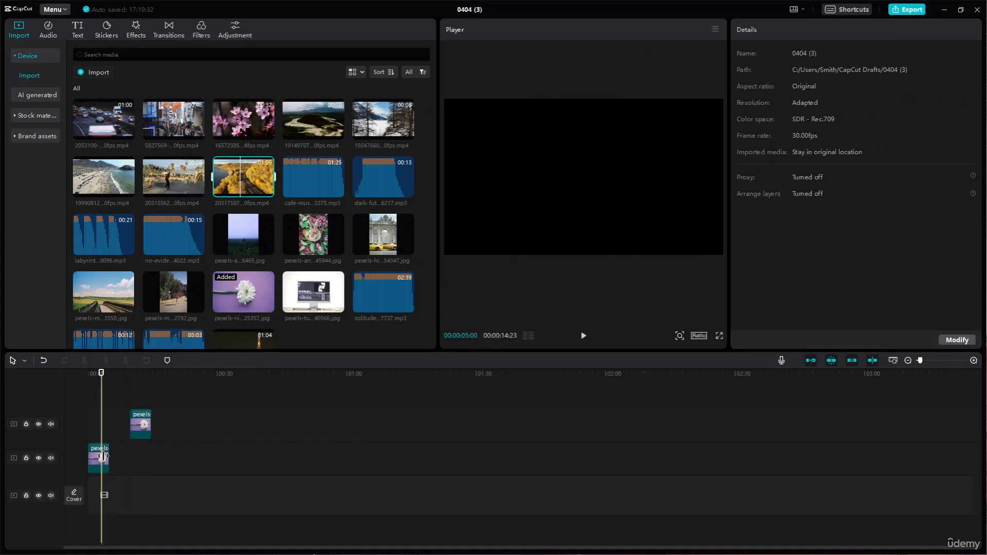
click(104, 458)
key(Delete)
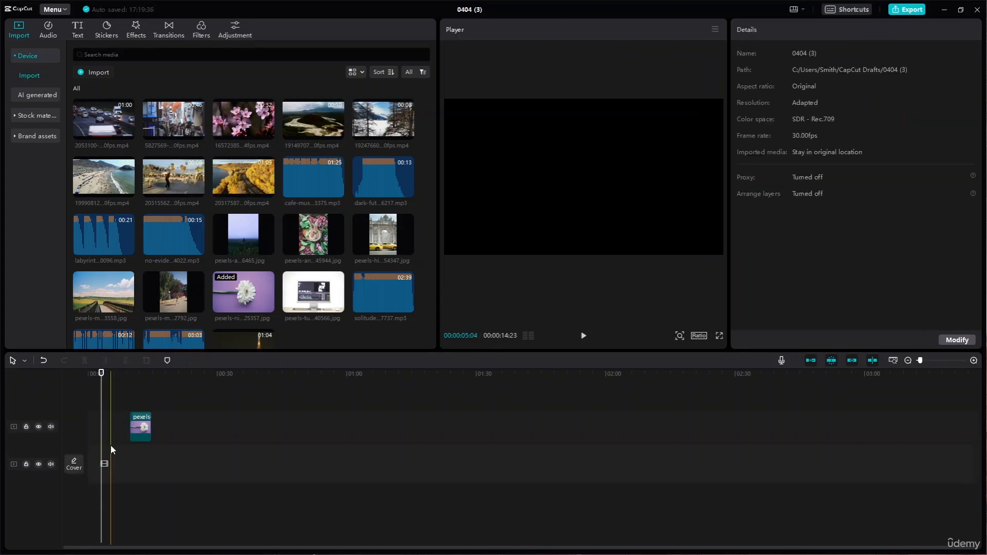
click(140, 430)
key(Delete)
drag(245, 188, 85, 460)
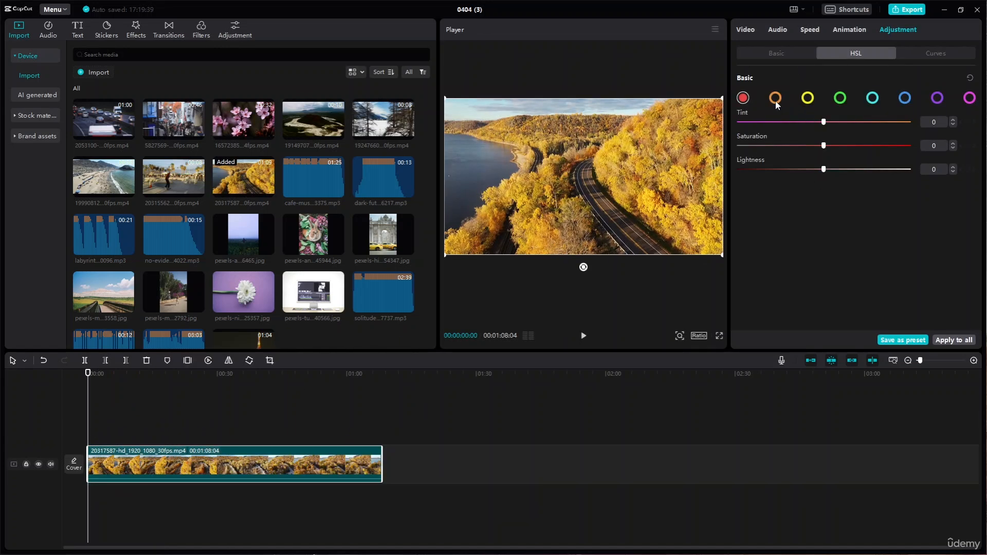
- Set the road clip's orange HSL range to tint -100, saturation 40 and lightness -49
click(775, 98)
drag(823, 122, 710, 155)
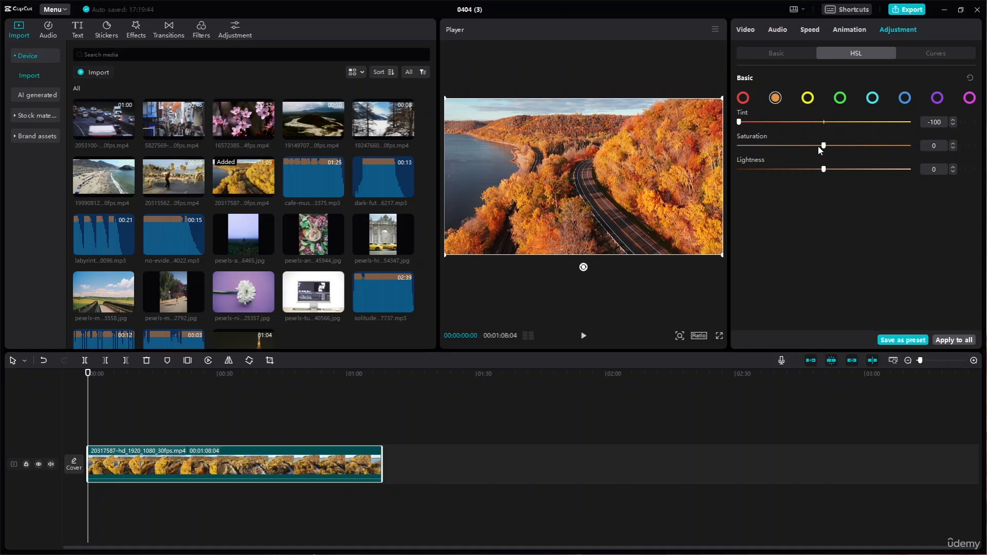
drag(822, 146, 781, 174)
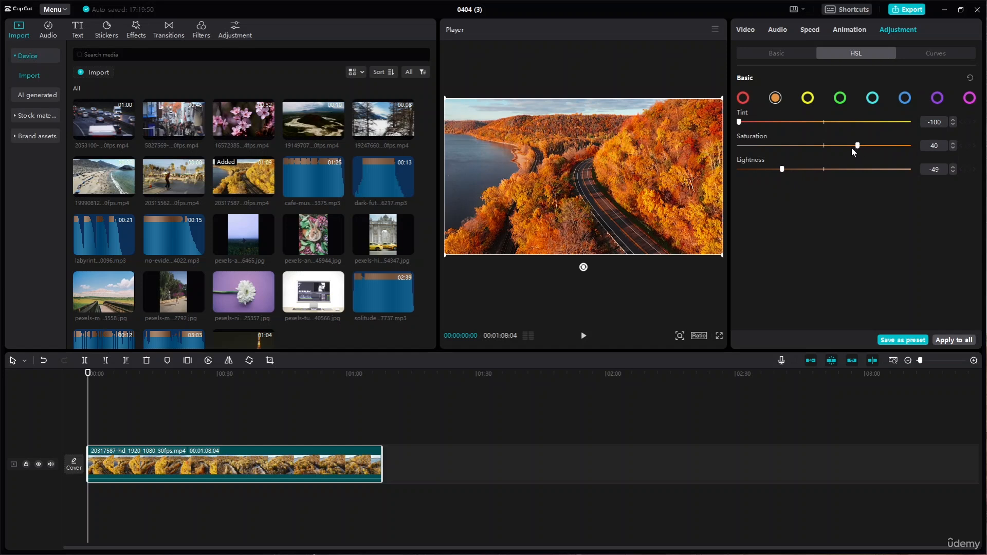
- Set the road clip's cyan HSL range to tint 100, saturation 100 and lightness 100
click(873, 98)
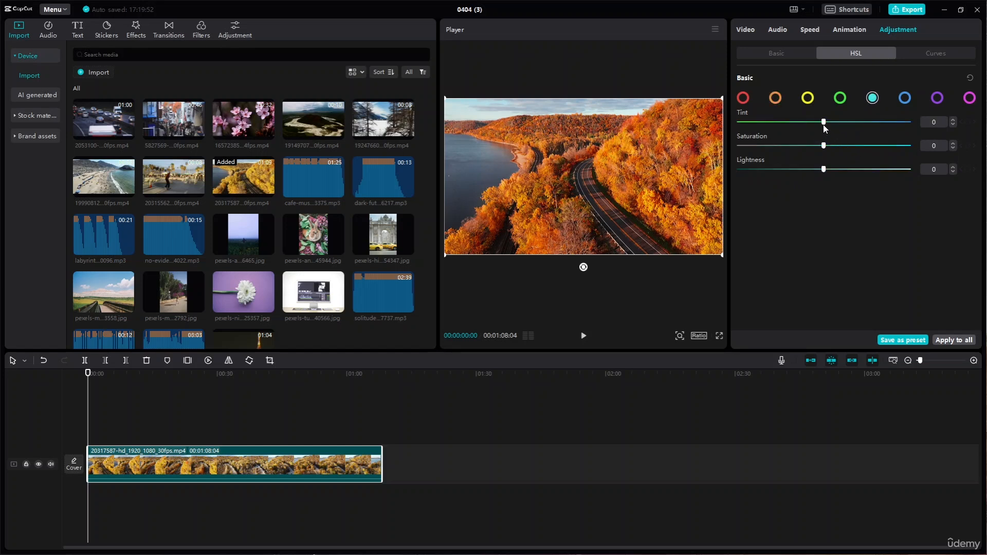
drag(764, 132, 942, 147)
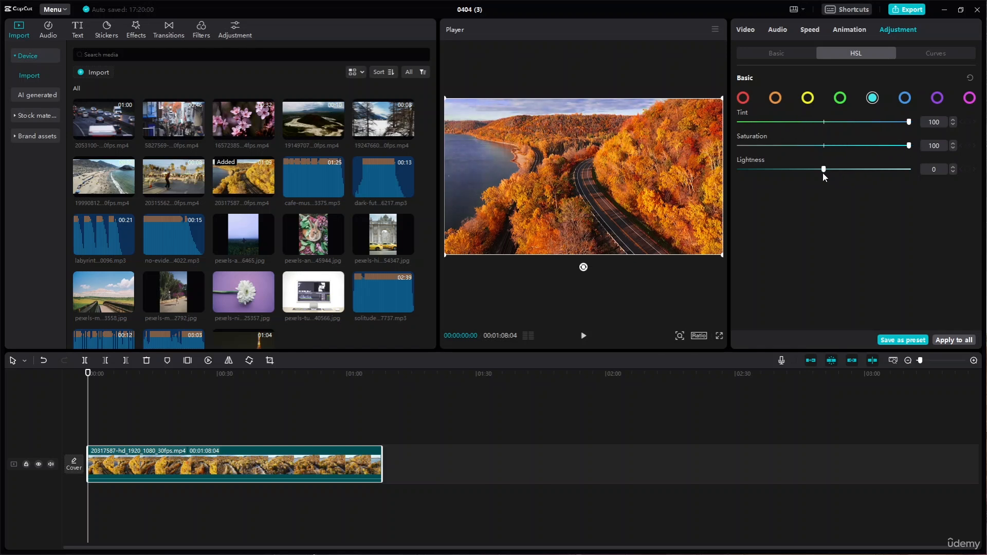
drag(823, 173, 914, 179)
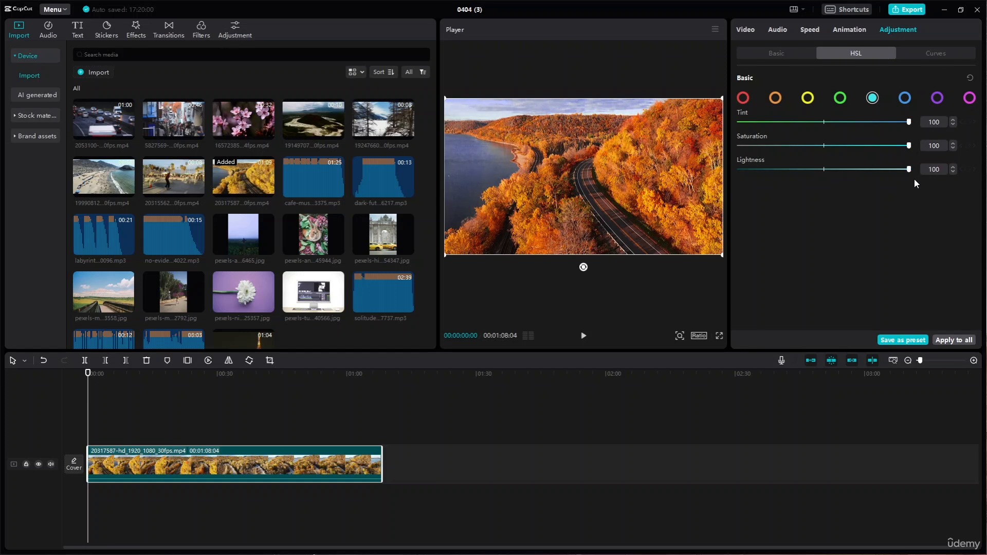
- Set the road clip's blue HSL range to tint -100, saturation 100 and lightness 83, and play the first seconds
click(905, 98)
drag(823, 122, 719, 155)
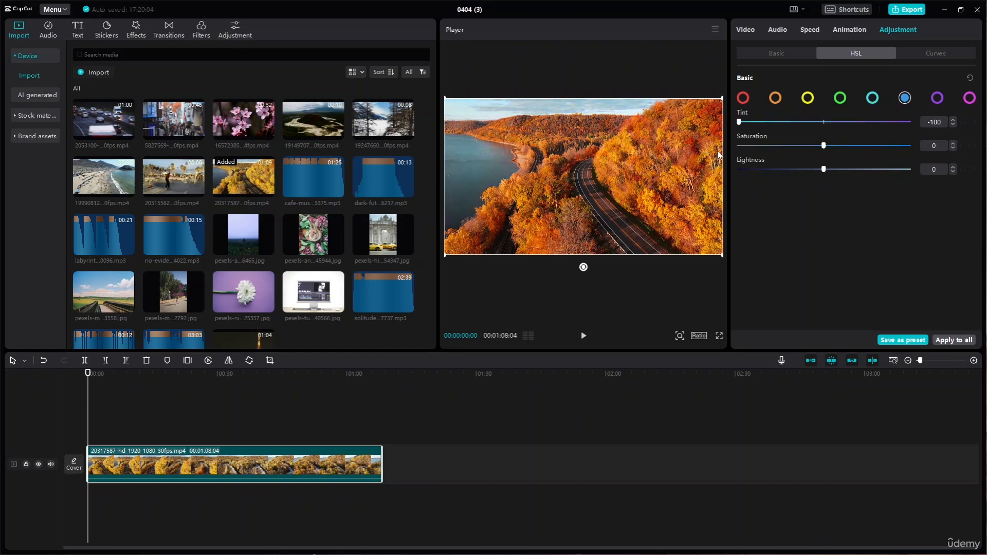
drag(824, 145, 954, 154)
drag(804, 175, 855, 182)
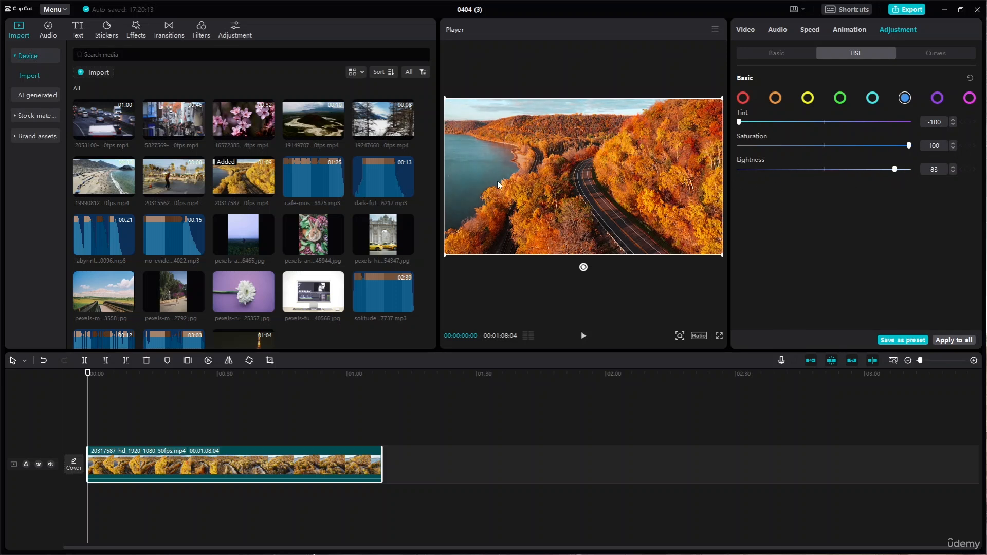
click(584, 335)
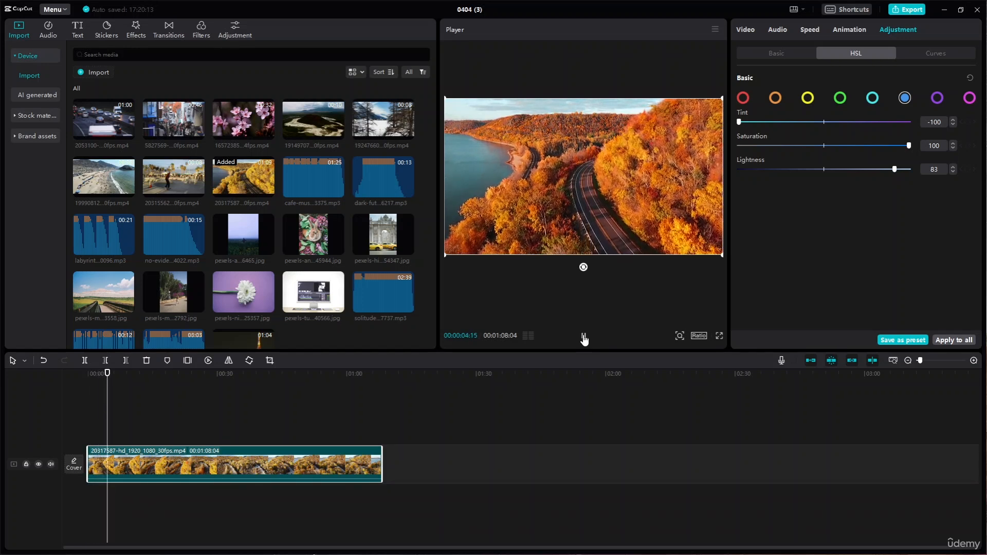
click(584, 336)
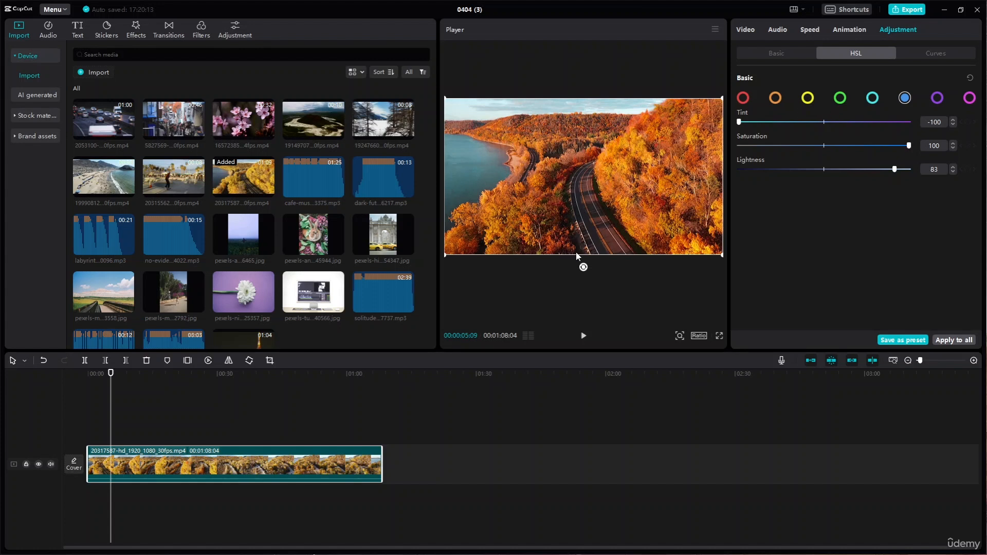
- Set the road clip's green HSL range to tint -100, saturation -100 and lightness 100
click(844, 100)
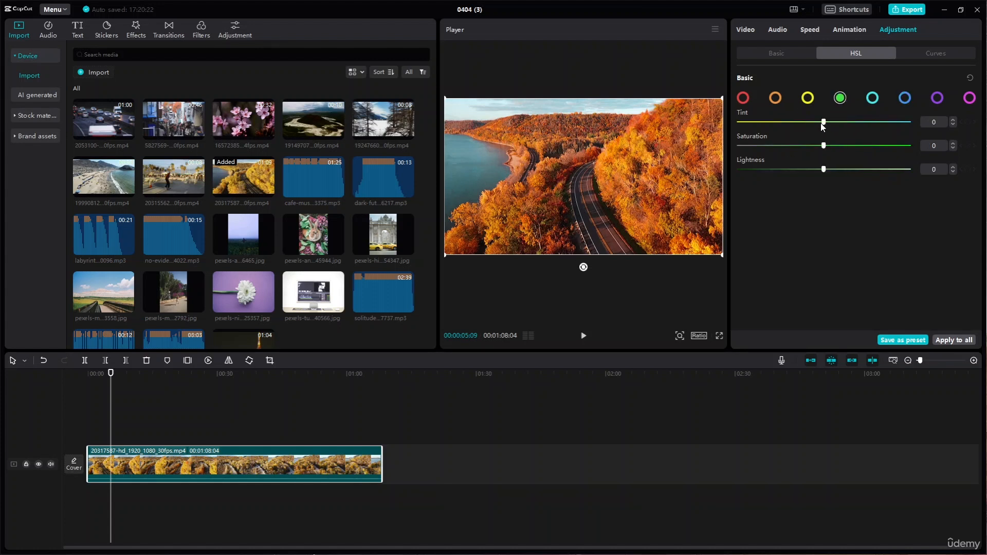
drag(824, 122, 739, 121)
drag(823, 146, 739, 146)
drag(824, 170, 909, 169)
- Save the road clip's HSL adjustments as a preset and check it in the adjustment preset library
click(902, 341)
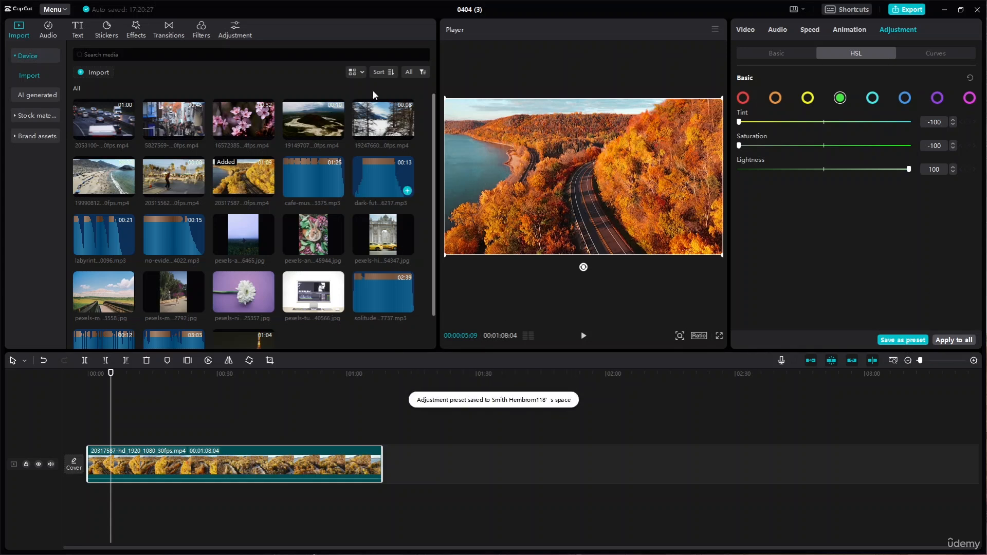
click(230, 32)
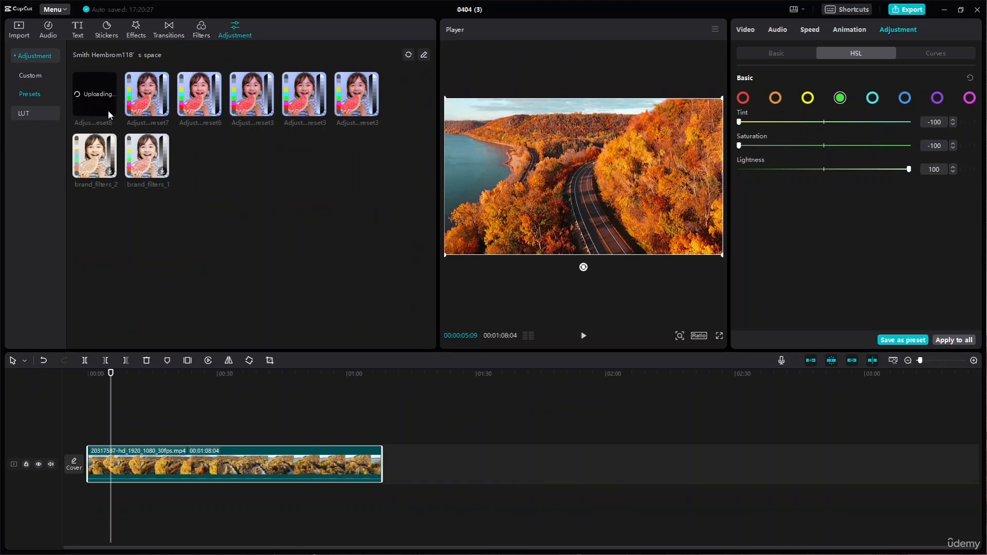
click(96, 104)
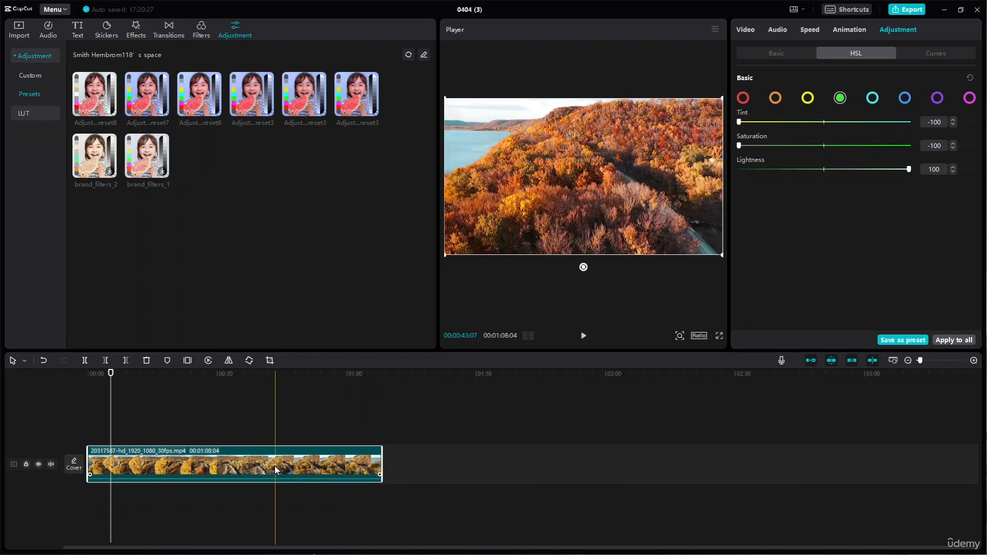
- Replace the road clip on the timeline with the imported photo of yellow taxis at the gate and play it briefly
key(Delete)
click(17, 28)
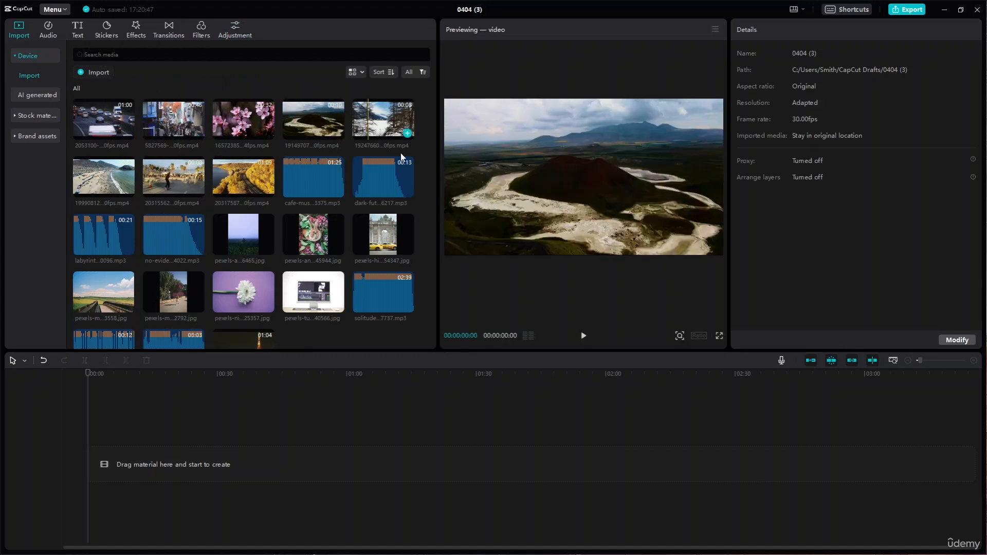
scroll(246, 294, down, 1)
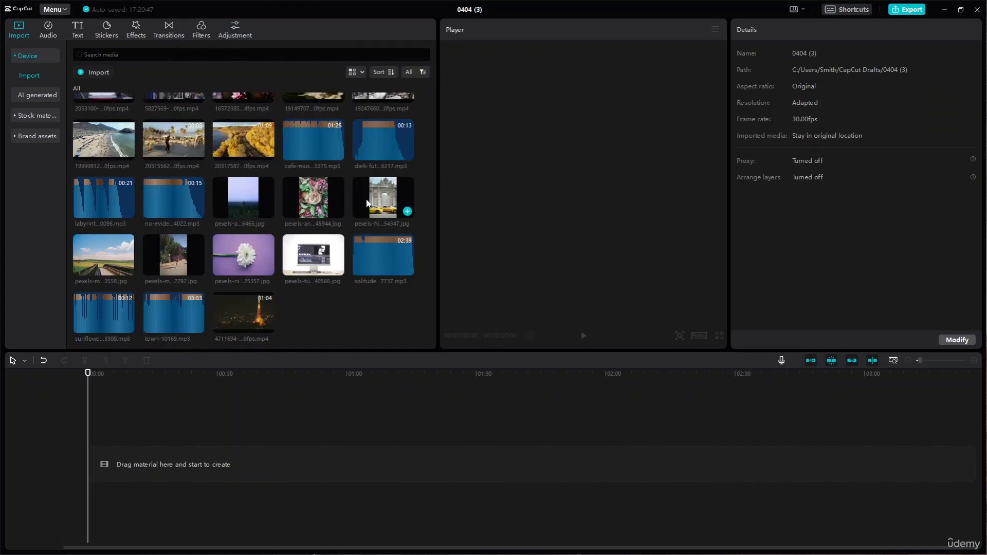
drag(368, 215, 94, 473)
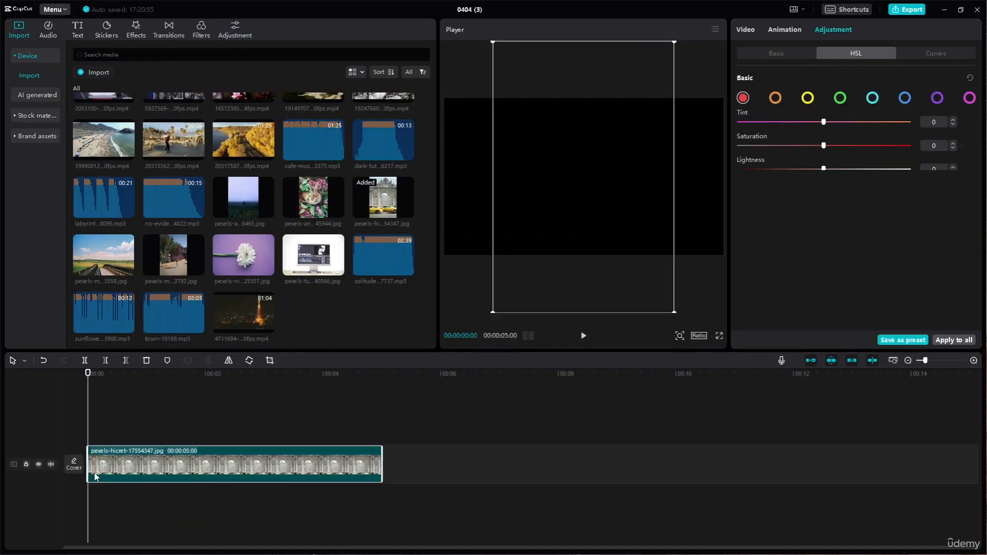
click(291, 443)
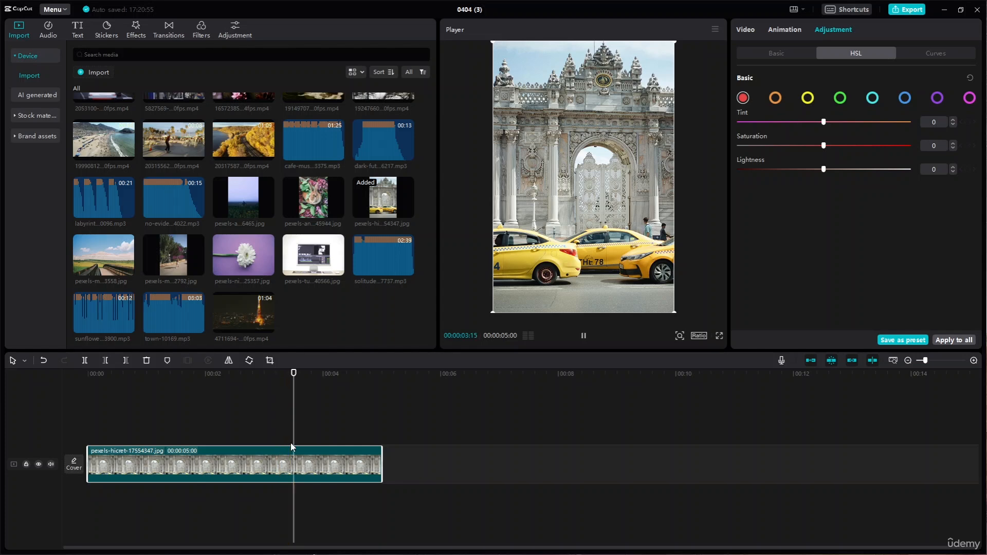
key(space)
key(space)
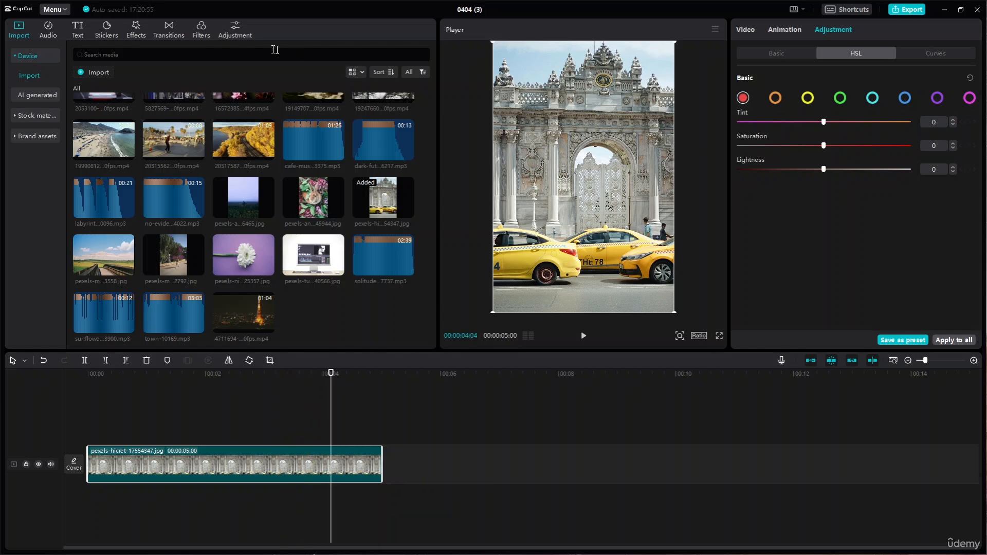
- Add the newly saved HSL preset as an adjustment layer over the taxi photo, stretch it across the whole photo and preview it
click(236, 31)
click(99, 101)
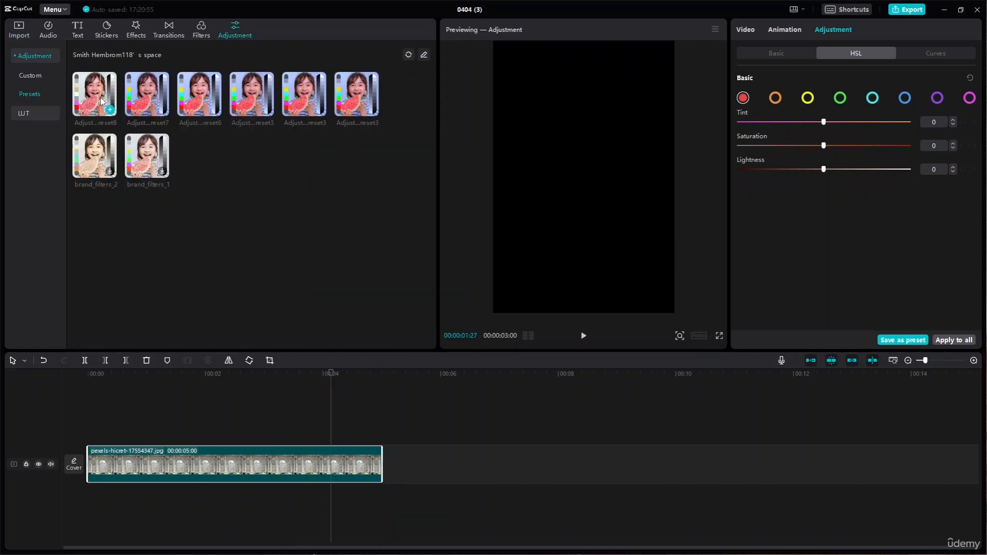
click(99, 101)
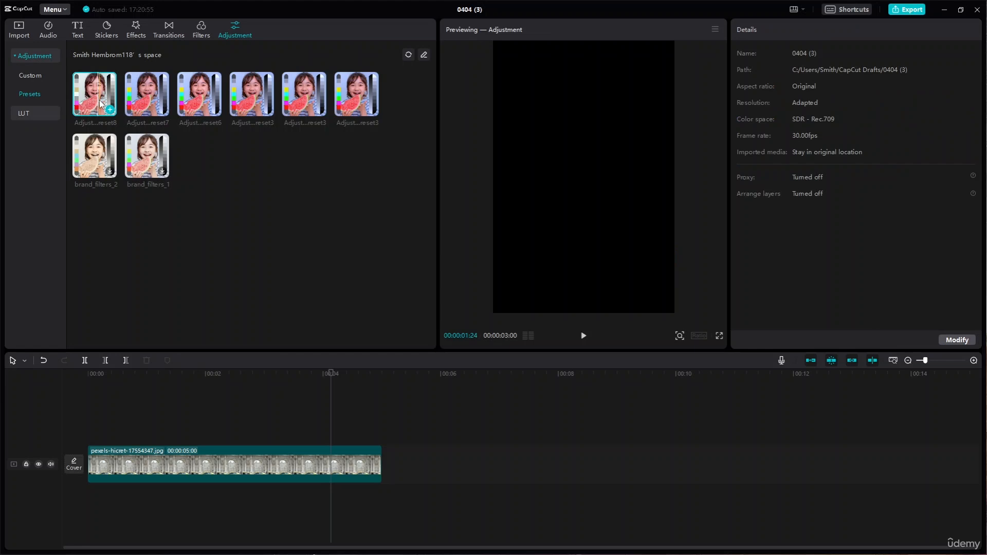
click(109, 109)
drag(341, 438, 98, 449)
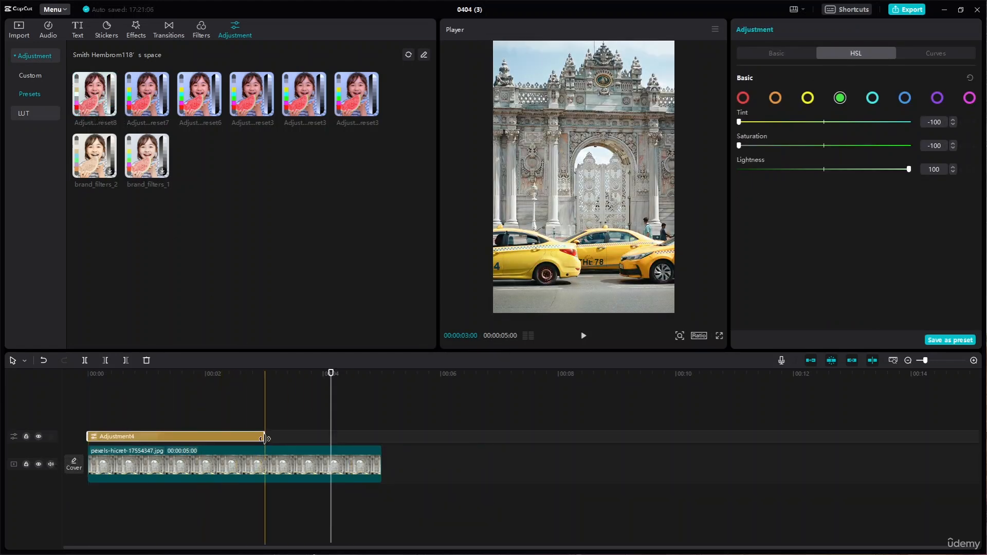
drag(264, 438, 381, 447)
key(space)
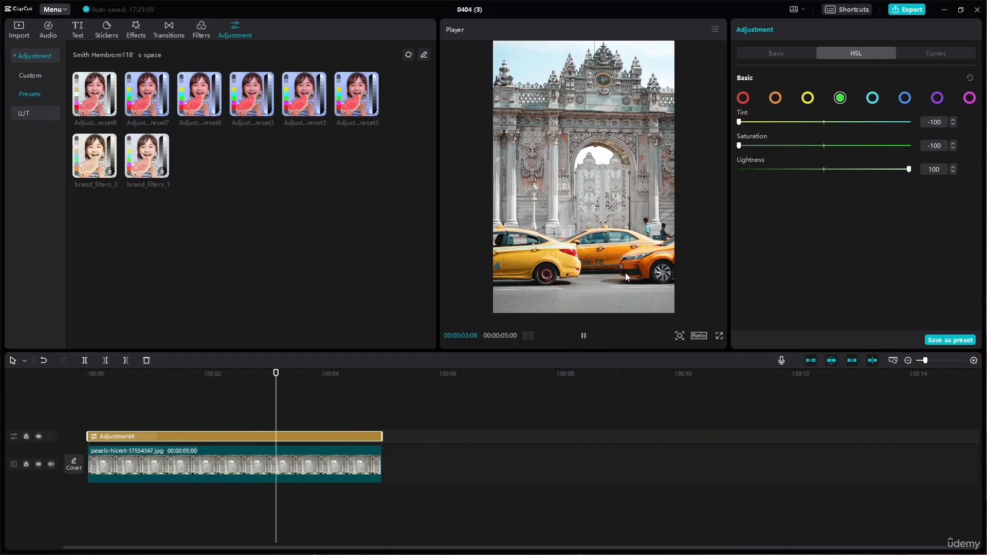
key(space)
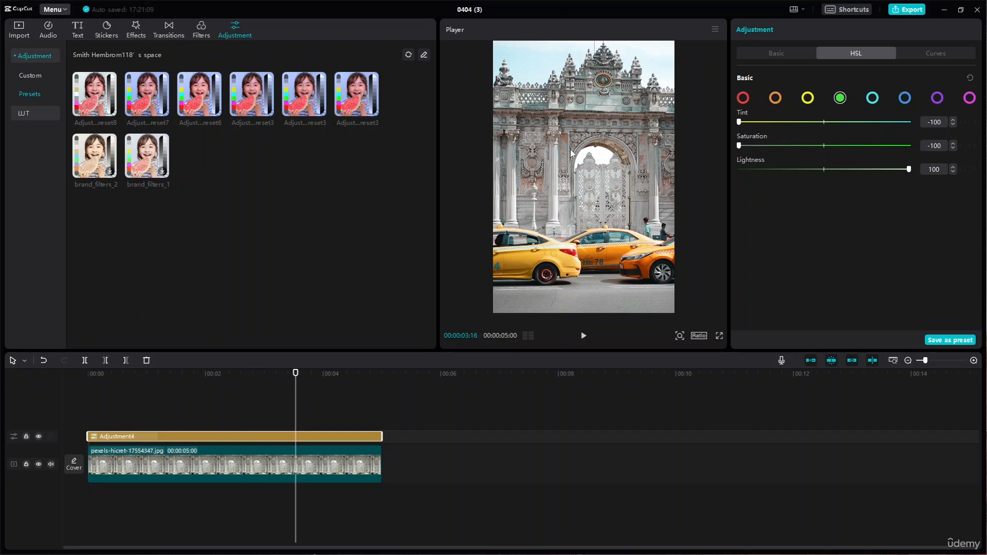
- Delete the preset adjustment layer above the taxi photo
click(933, 56)
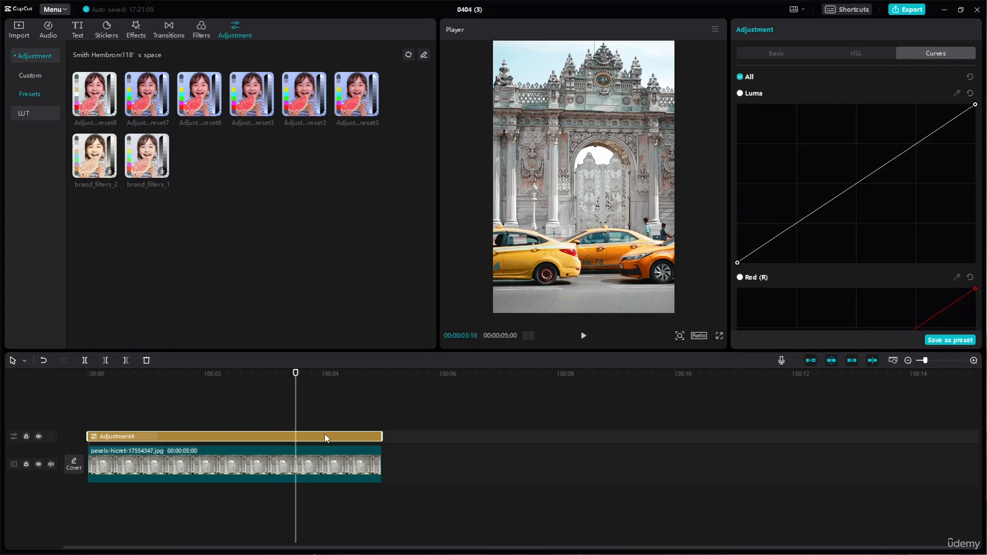
key(Delete)
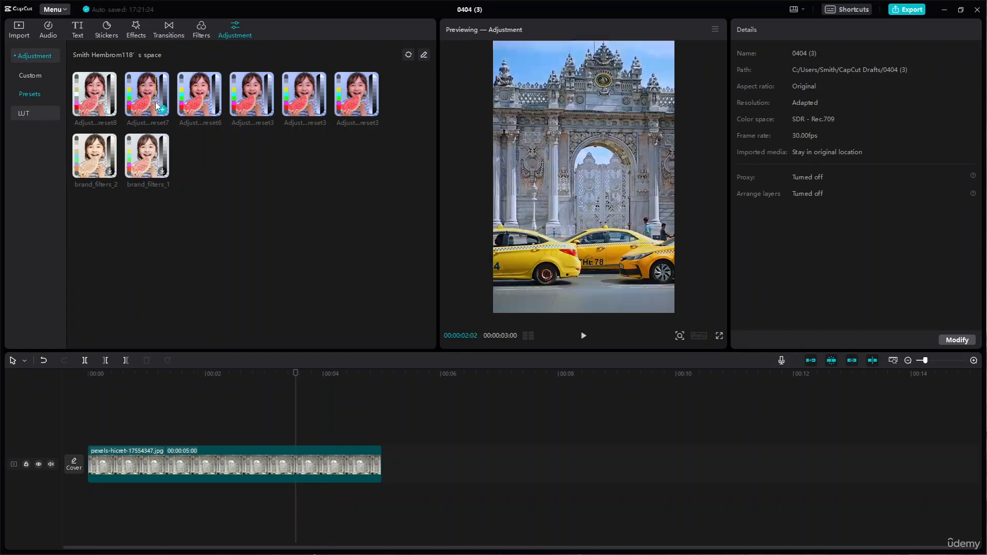
- Examine the taxi photo's Curves adjustments, covering the Luma, Red, Green and Blue curves
click(307, 472)
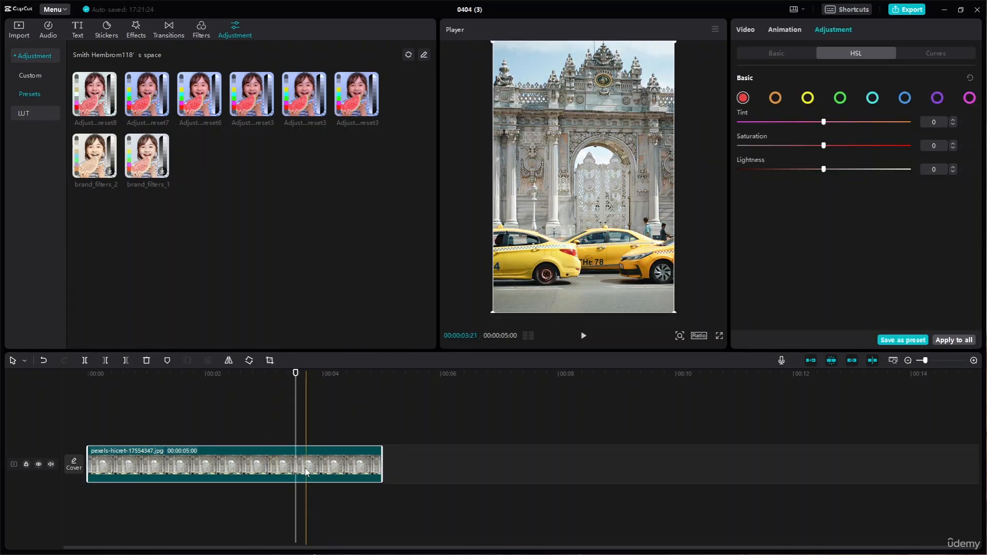
click(942, 53)
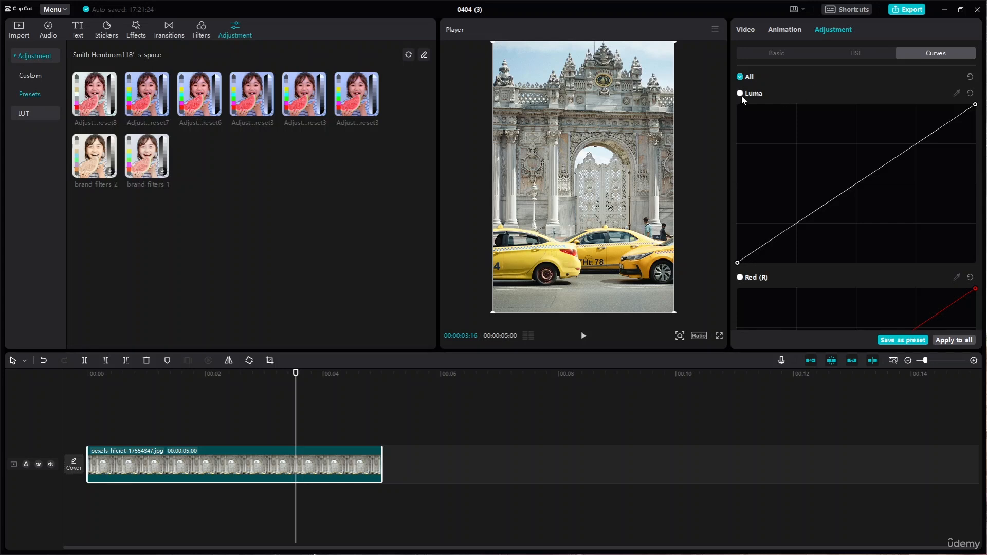
scroll(833, 246, down, 10)
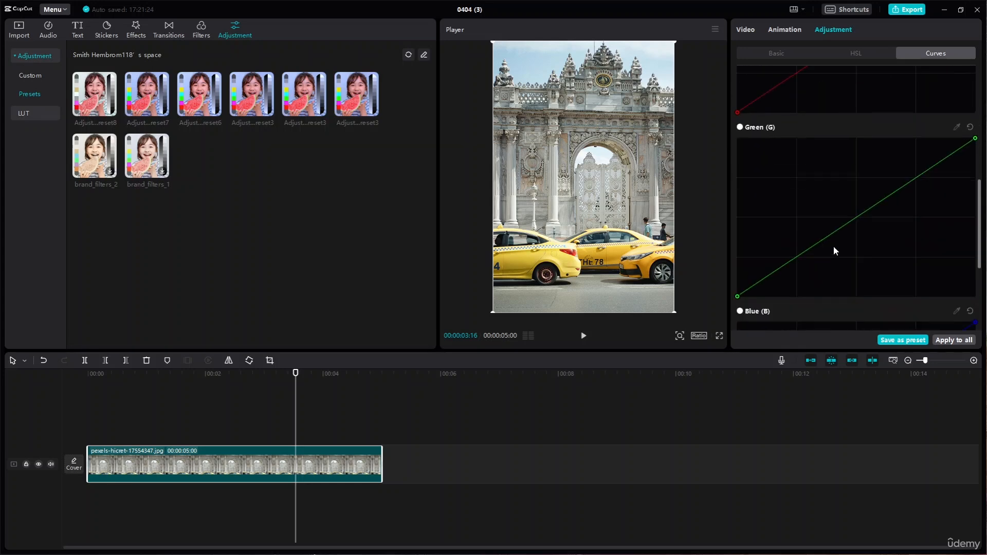
scroll(834, 245, up, 5)
scroll(834, 247, down, 6)
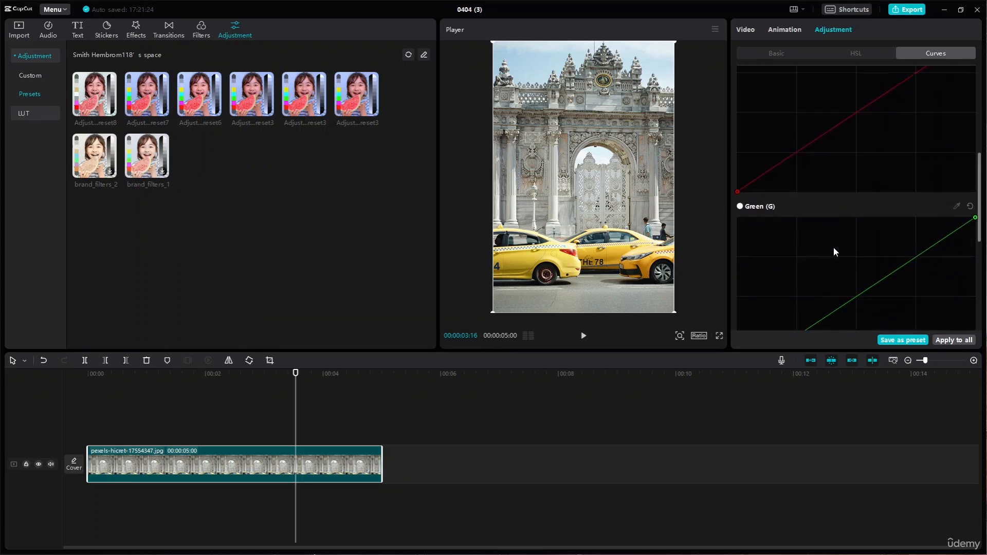
scroll(834, 251, up, 10)
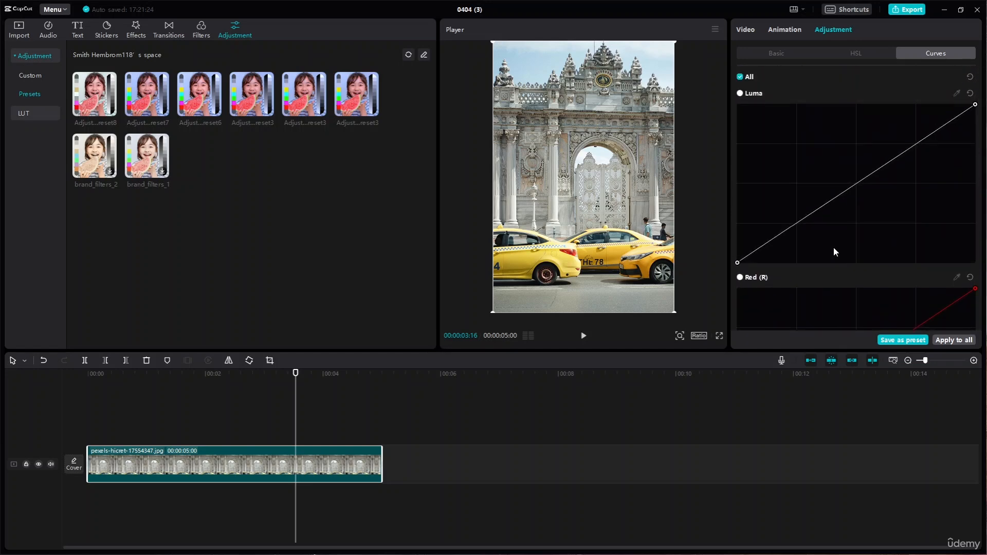
scroll(834, 249, down, 10)
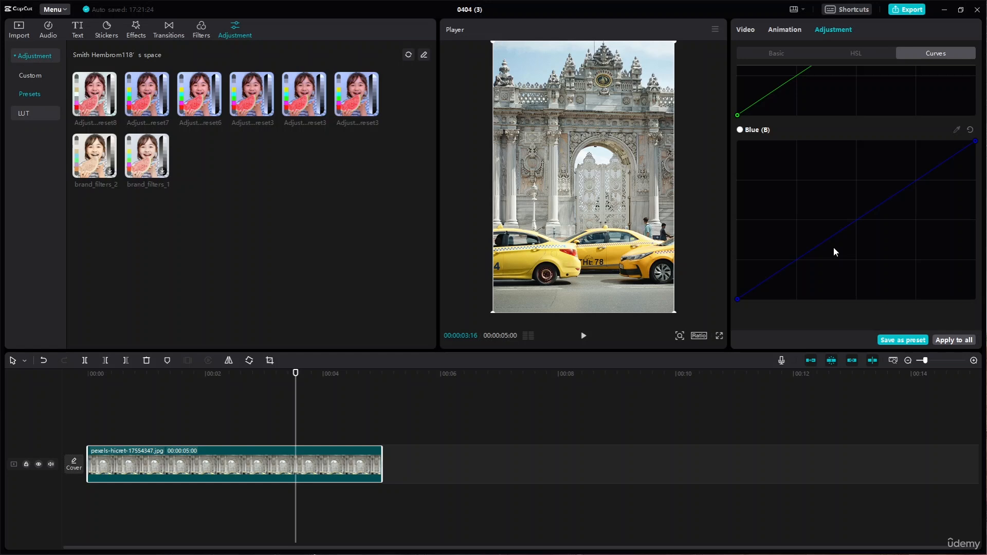
scroll(834, 248, up, 10)
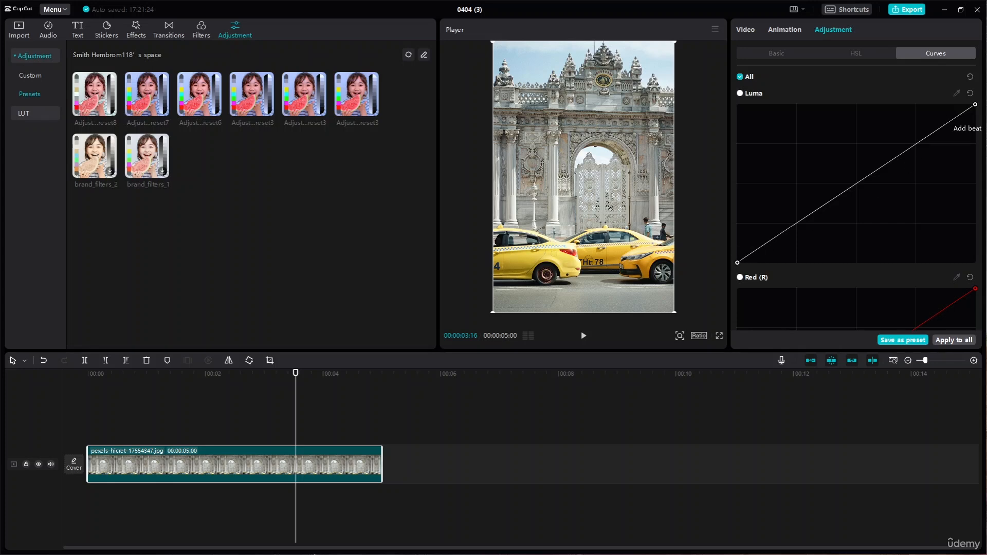
- Shape the taxi photo's Luma curve with three points, lifting the shadows, slightly lowering the midtones and gently raising the highlights
mouse_move(957, 117)
mouse_down()
mouse_move(948, 103)
mouse_move(958, 116)
mouse_up()
mouse_move(757, 249)
mouse_down()
mouse_move(765, 262)
mouse_move(762, 245)
mouse_up()
drag(762, 247, 764, 249)
drag(761, 235, 760, 219)
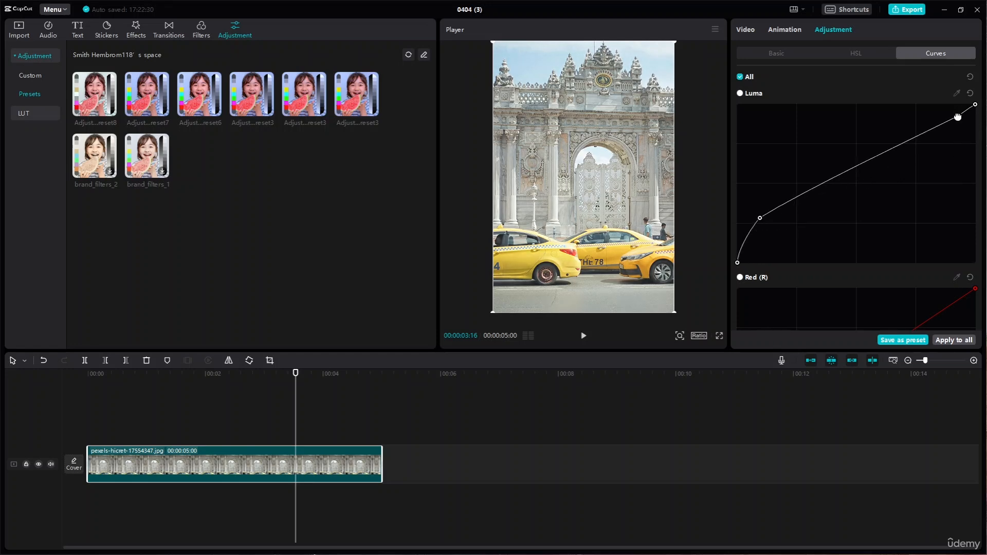
drag(957, 117, 935, 113)
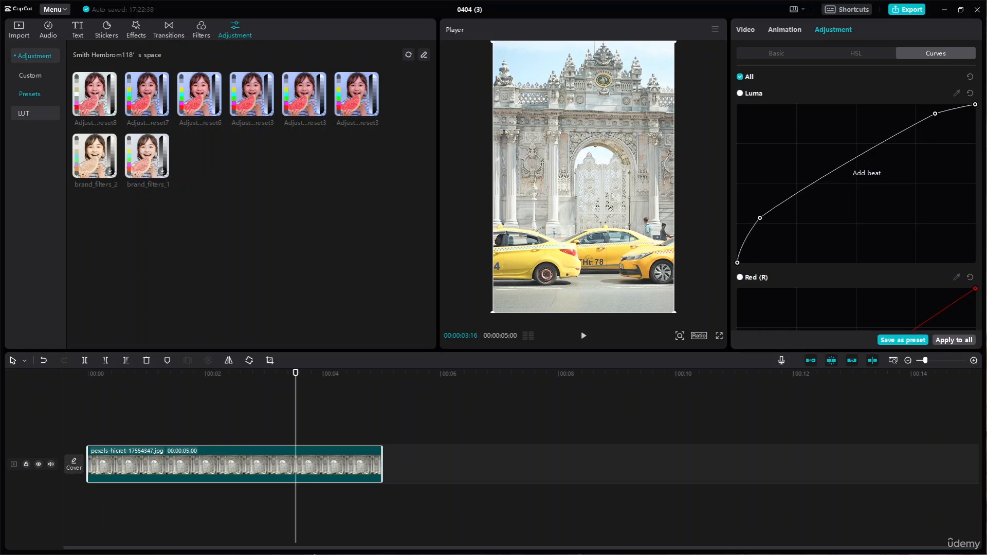
drag(856, 160, 861, 183)
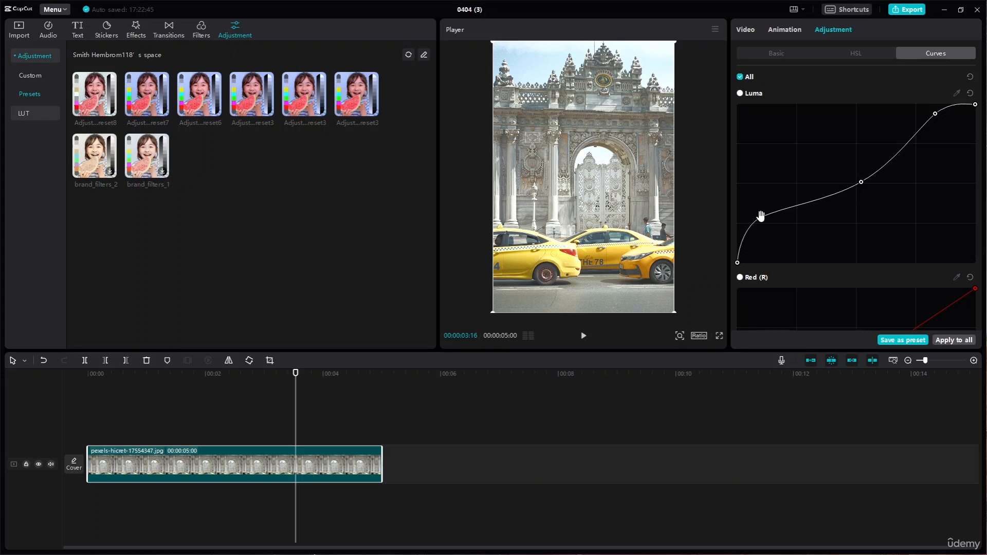
drag(761, 216, 785, 219)
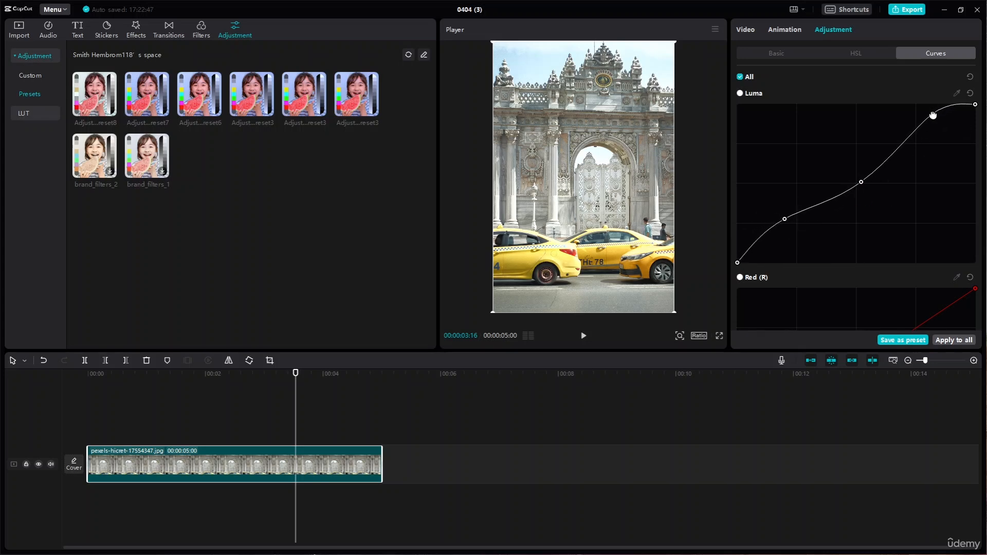
drag(934, 115, 929, 128)
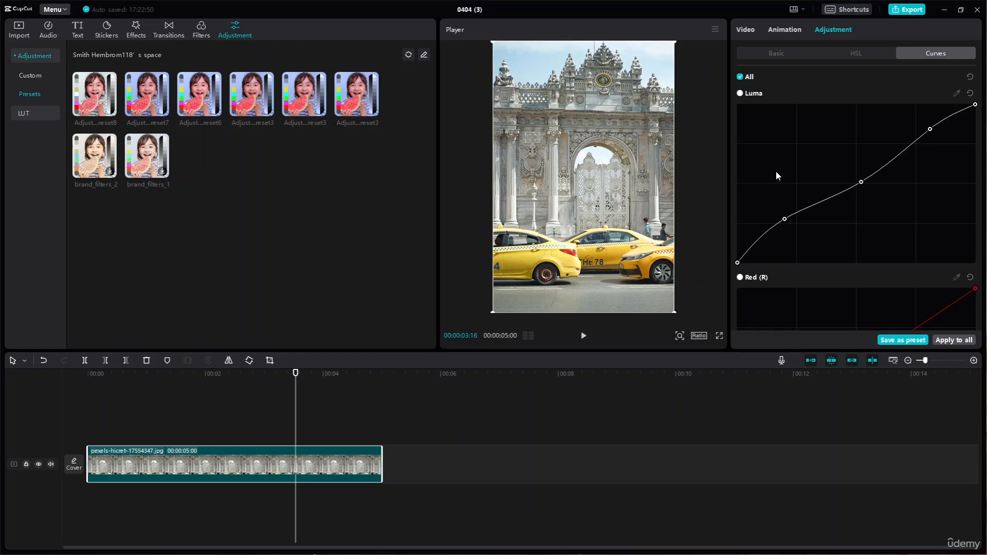
- Examine the Red, Green and Blue curves below the edited Luma curve
scroll(775, 171, down, 5)
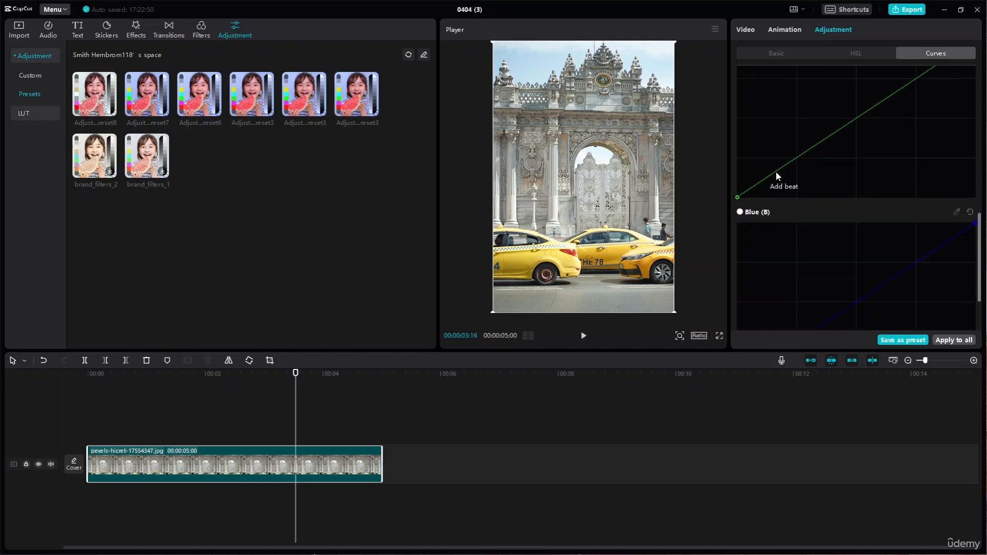
scroll(775, 172, up, 5)
scroll(789, 251, down, 5)
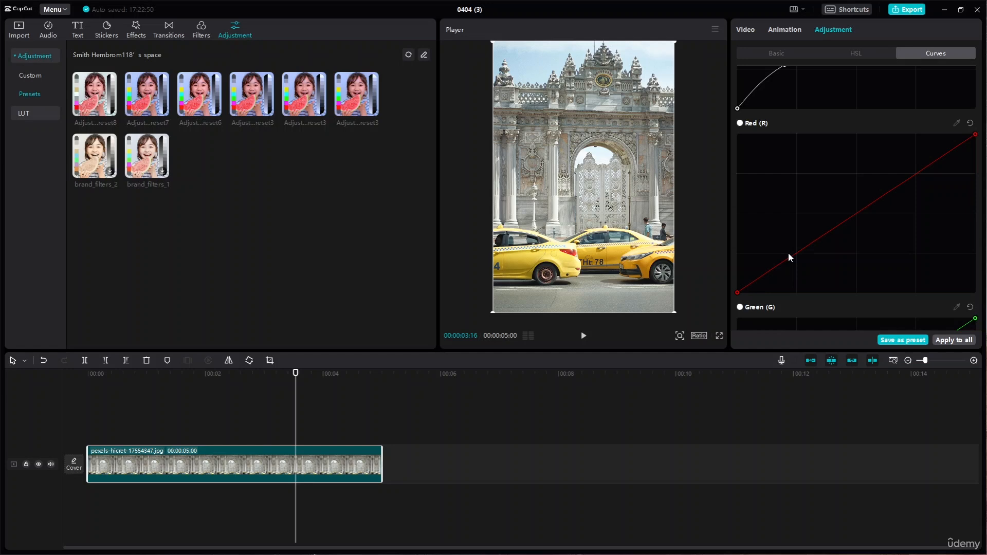
scroll(789, 252, down, 10)
scroll(794, 252, up, 12)
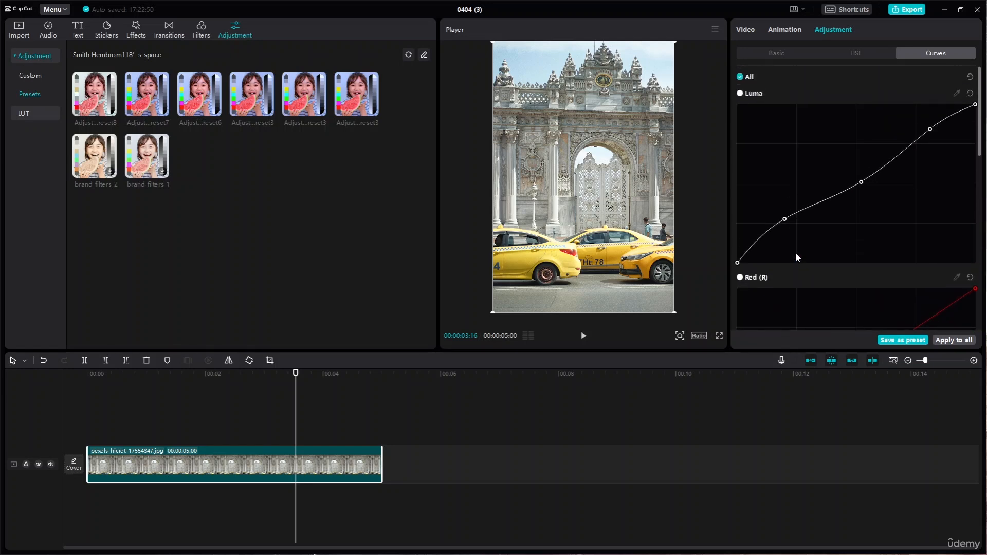
scroll(795, 252, down, 5)
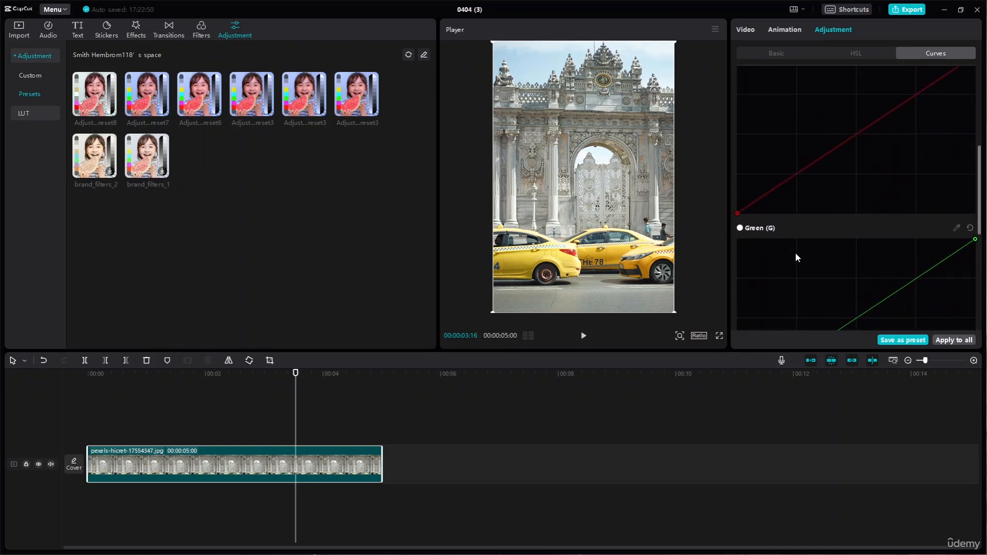
scroll(795, 252, up, 3)
scroll(796, 257, up, 1)
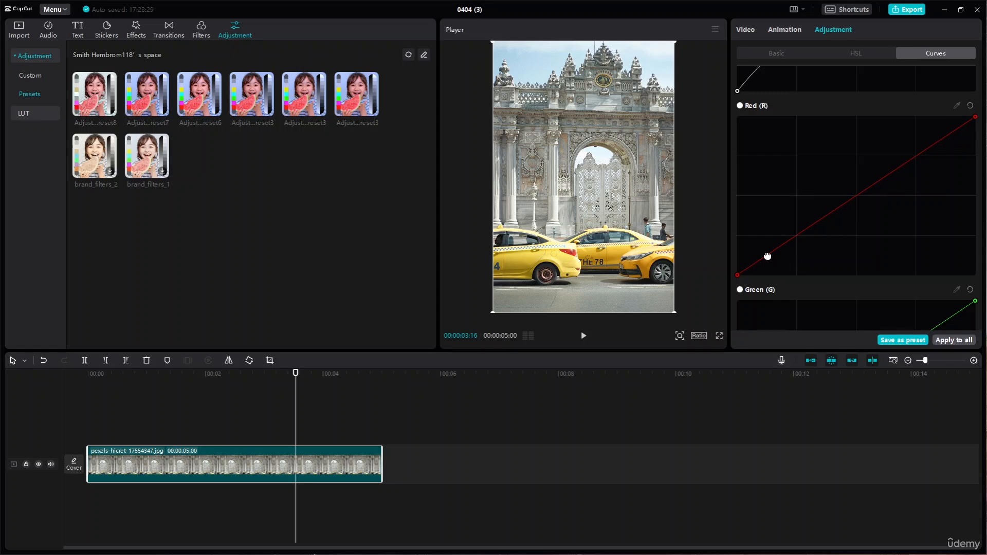
- Raise the Red curve of the taxi photo with points in the shadows, midtones and highlights
drag(768, 256, 762, 244)
click(853, 187)
mouse_move(854, 187)
mouse_down()
mouse_move(855, 196)
mouse_move(857, 186)
mouse_up()
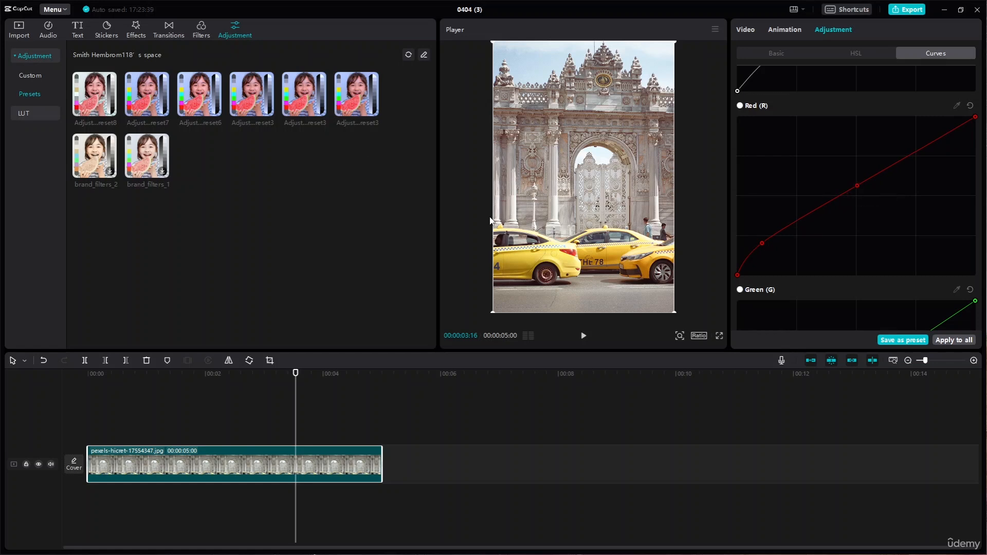
click(931, 141)
- Shape the Green curve with five points, lifting the shadows and highlights and lowering the midtones slightly
scroll(890, 230, down, 5)
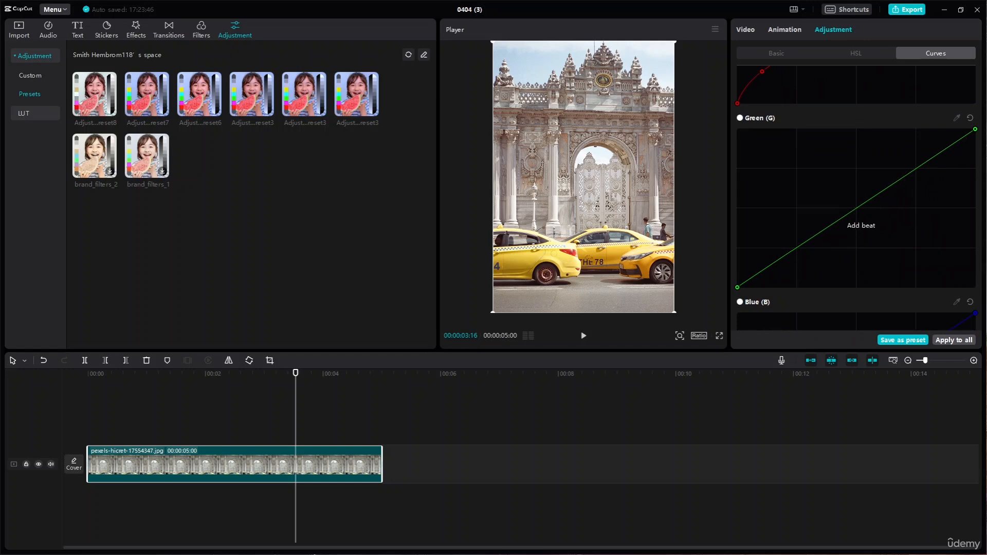
mouse_move(857, 209)
mouse_down()
mouse_move(797, 218)
mouse_move(859, 213)
mouse_up()
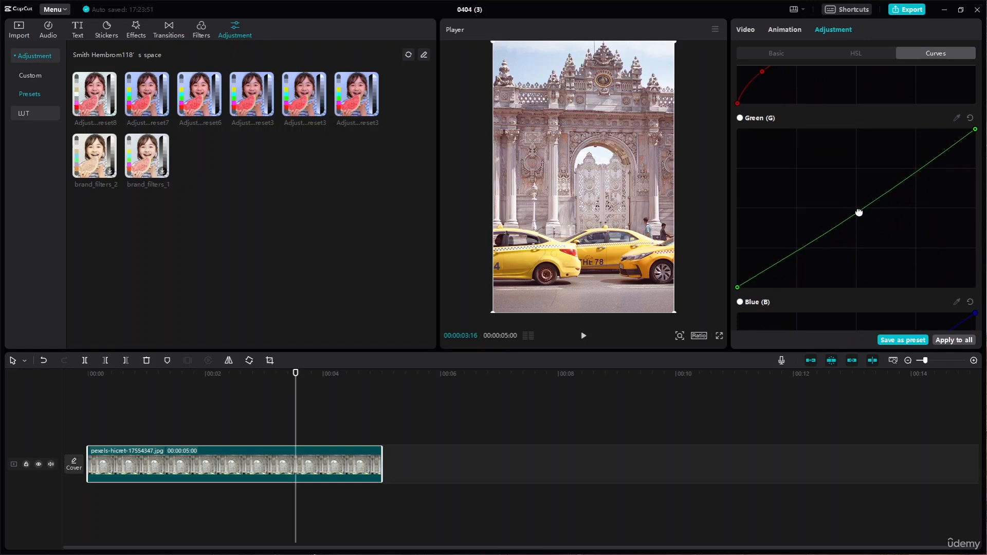
drag(771, 266, 769, 259)
drag(937, 157, 937, 149)
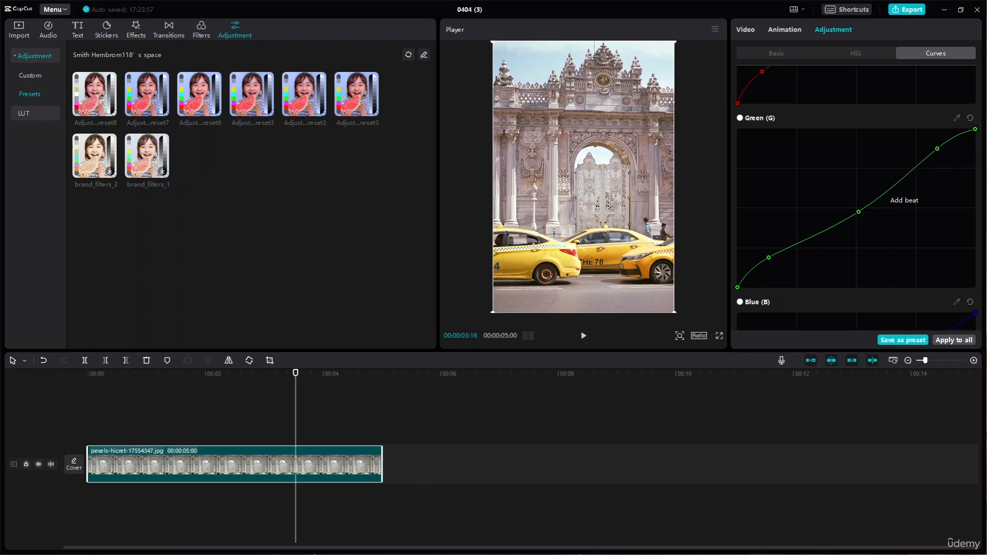
drag(895, 184, 912, 165)
drag(814, 234, 851, 221)
click(769, 257)
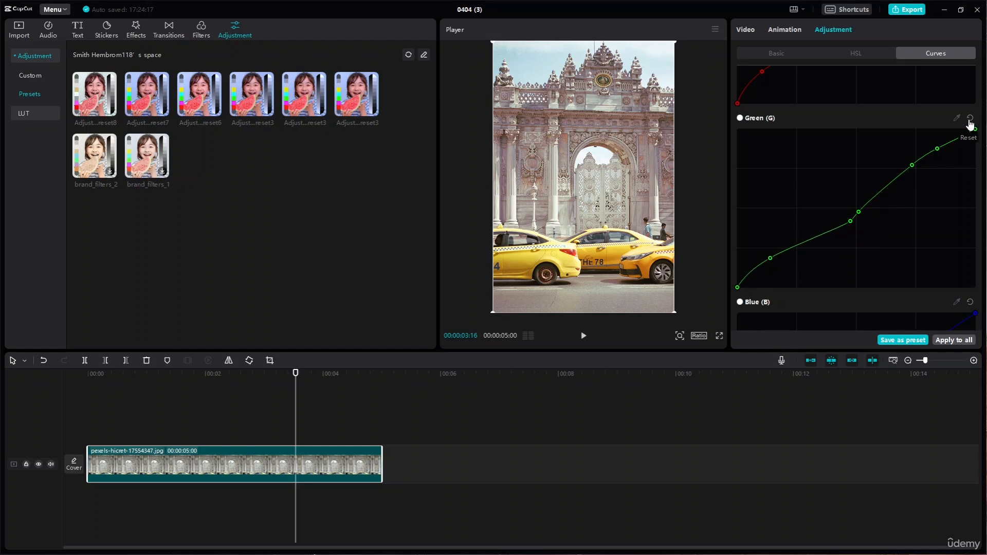
- Add shadow and midtone points to the Blue curve, pulling the shadows slightly down
scroll(907, 198, down, 5)
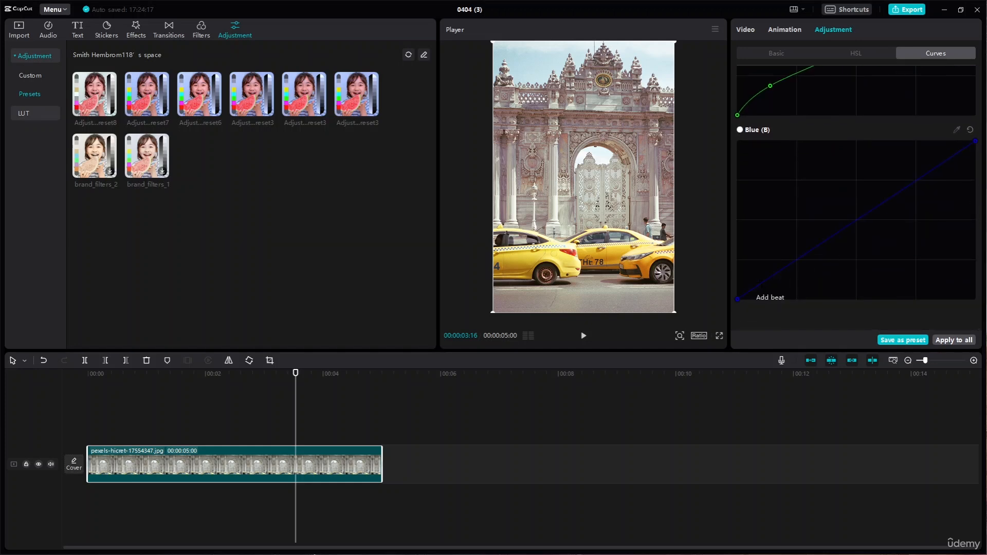
mouse_move(762, 283)
mouse_down()
mouse_move(760, 275)
mouse_move(768, 281)
mouse_up()
drag(772, 283, 778, 285)
drag(849, 230, 839, 230)
- Refine the Luma curve by raising its lower midtones and lowering its deep shadows, and save the adjustments as a preset
scroll(905, 184, up, 10)
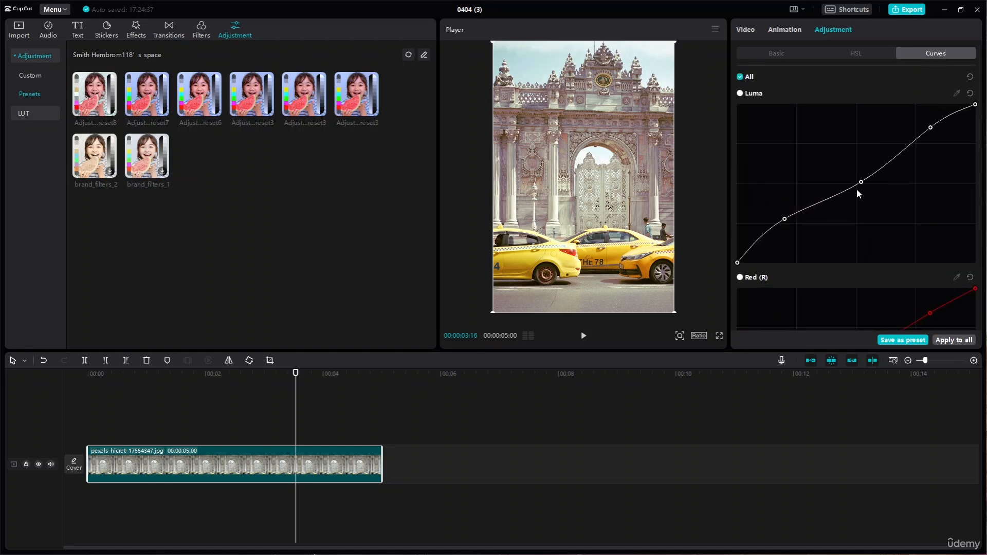
drag(828, 199, 824, 191)
drag(747, 254, 763, 251)
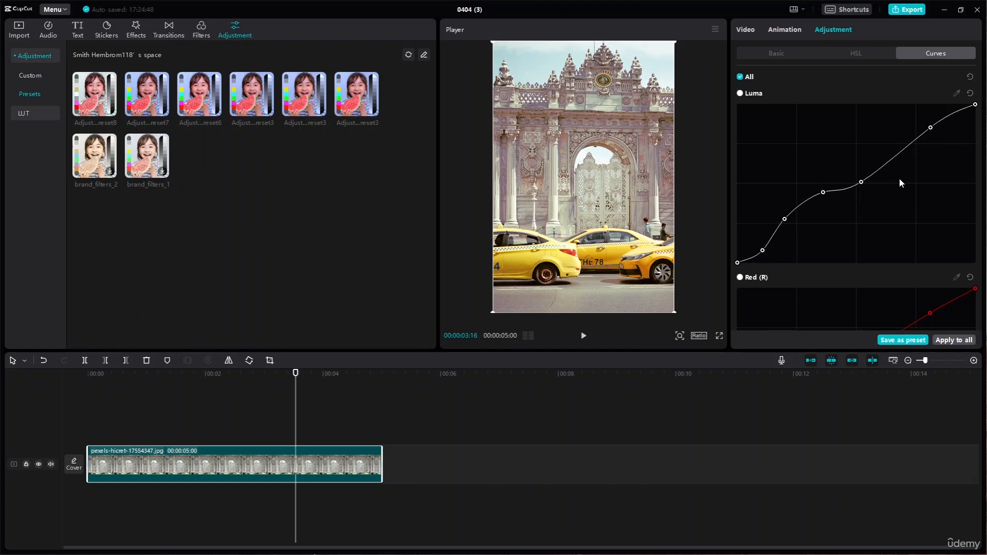
click(904, 340)
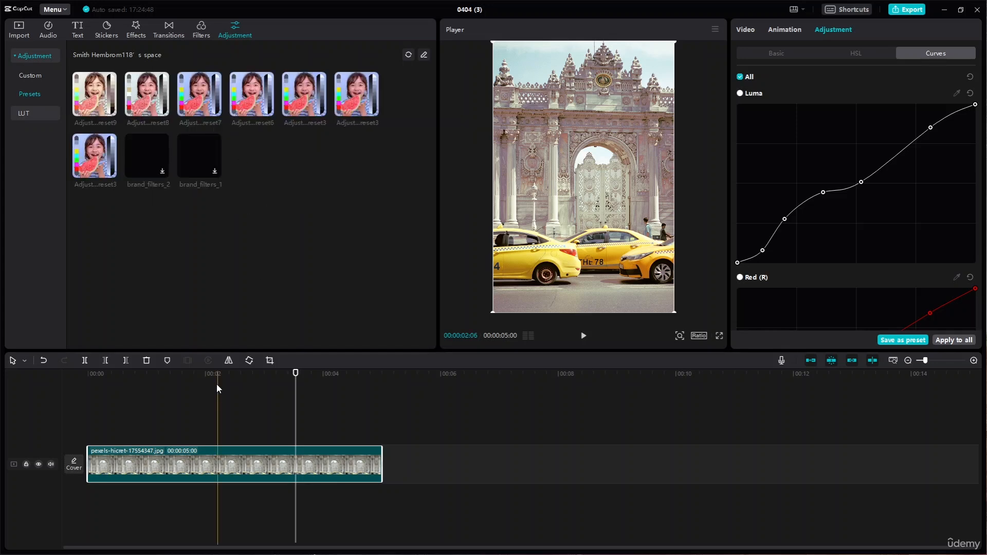
- Replace the taxi photo on the timeline with the imported beach video 19990812-hd_1920_1080_30fps.mp4
key(Delete)
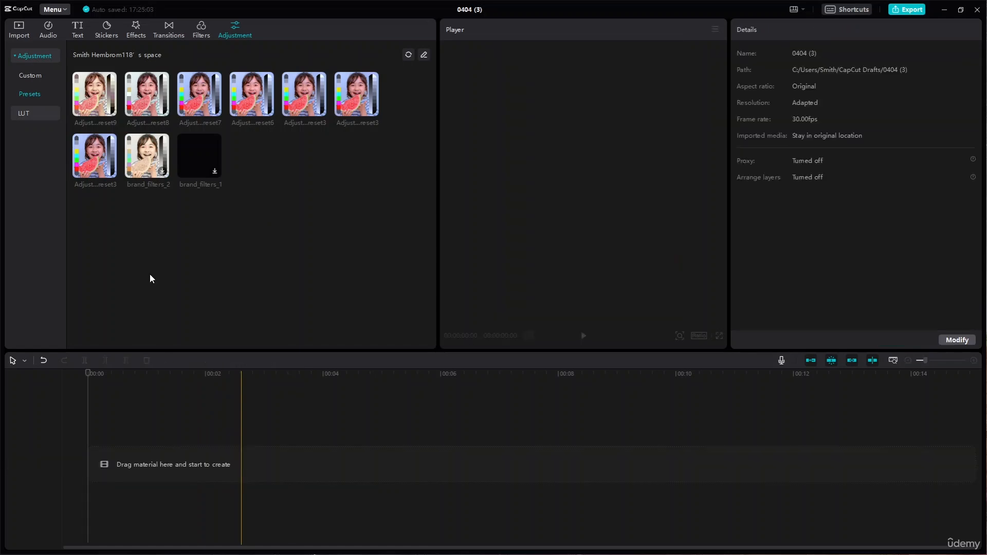
click(28, 35)
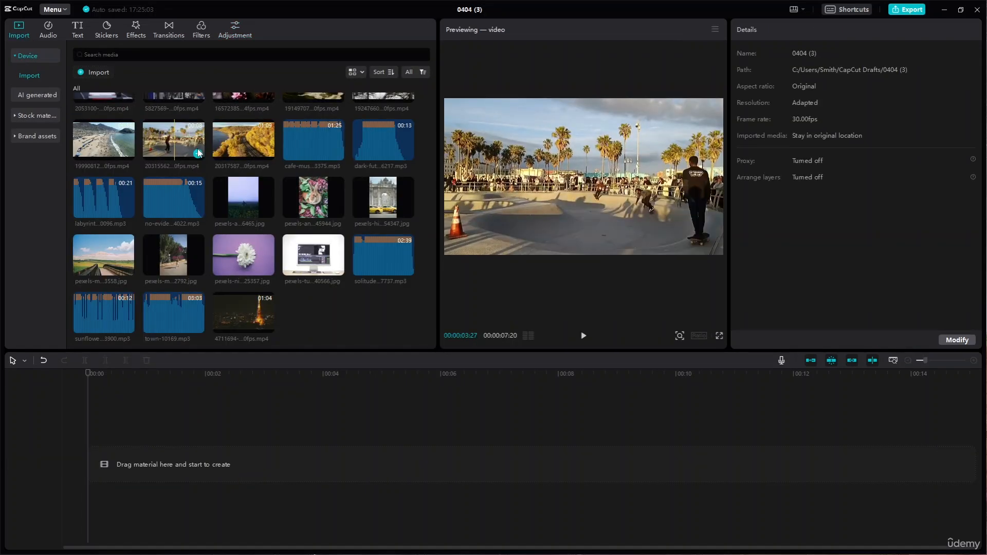
drag(112, 145, 116, 162)
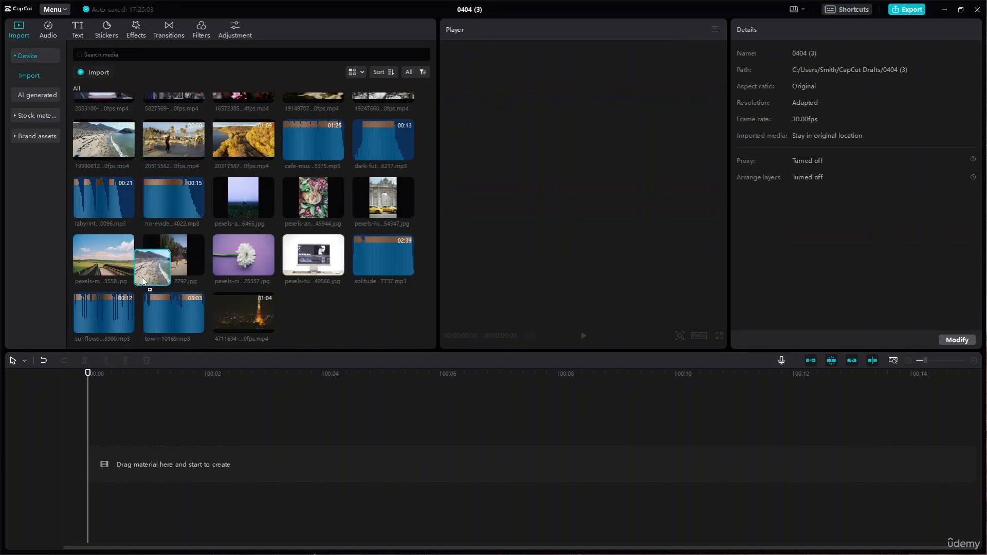
drag(142, 277, 91, 467)
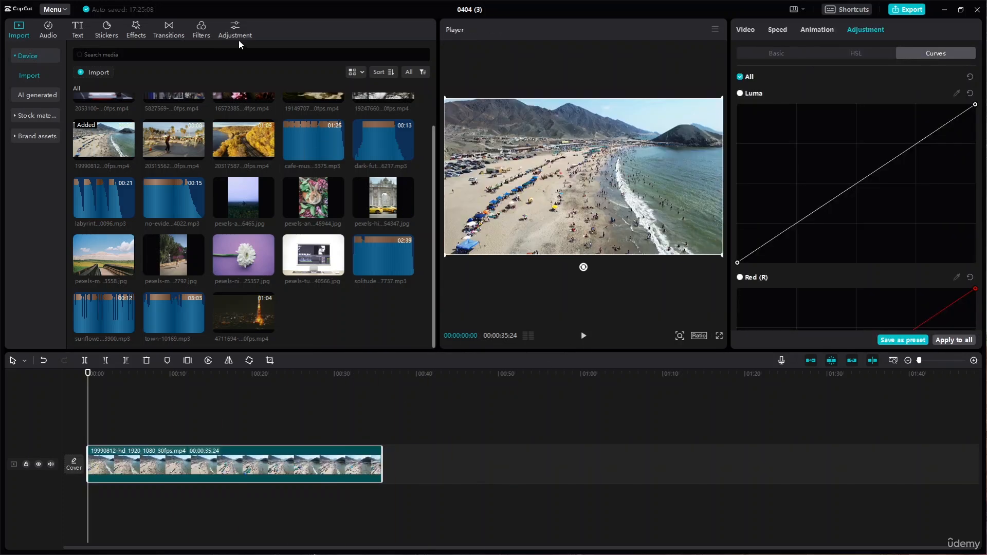
- Add the newly saved curves preset as an adjustment layer over the beach clip, stretch it across the whole clip and play it briefly
click(236, 32)
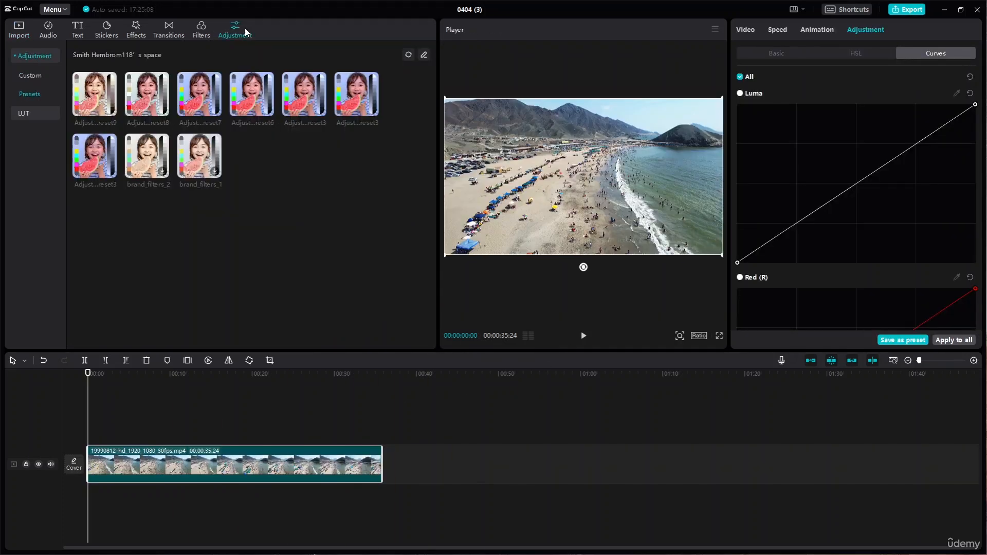
click(99, 106)
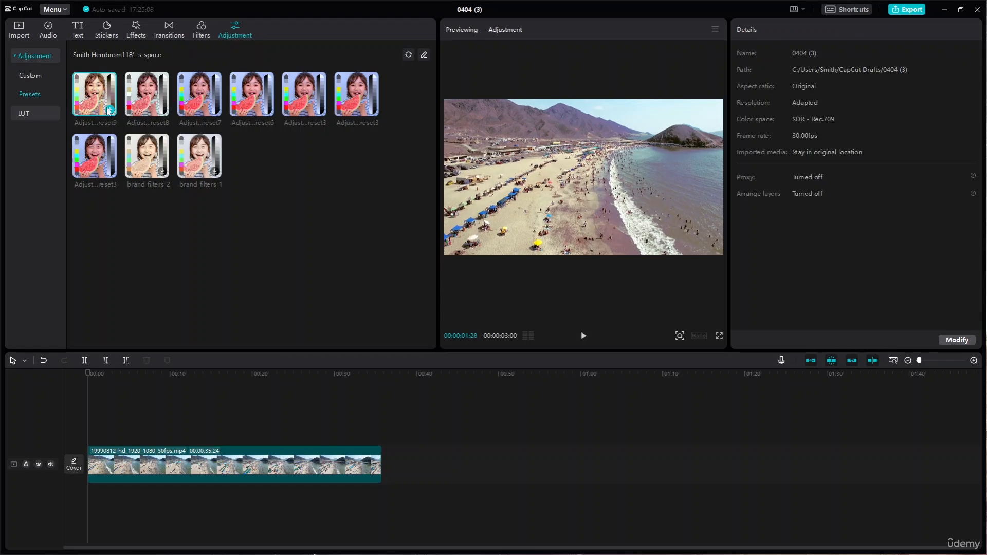
click(110, 109)
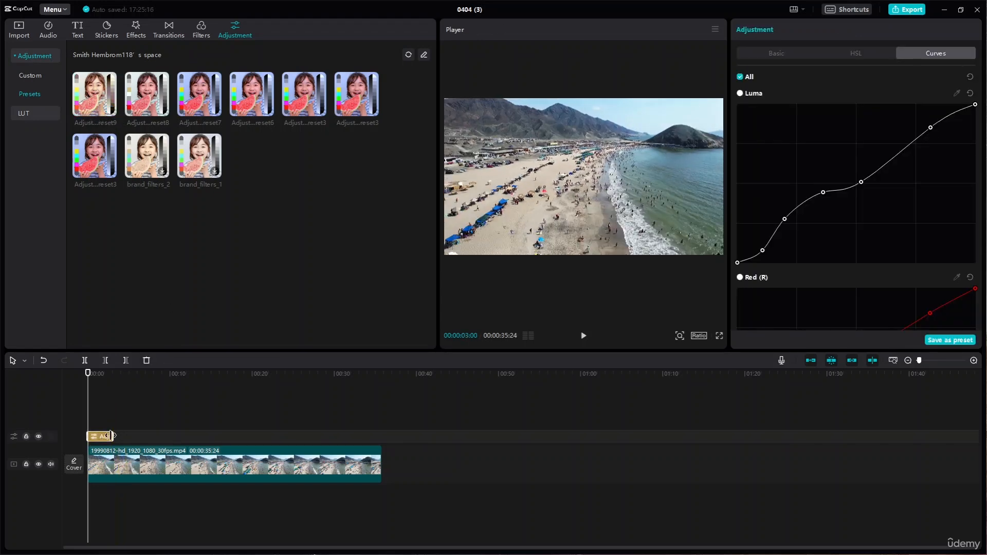
drag(113, 436, 381, 438)
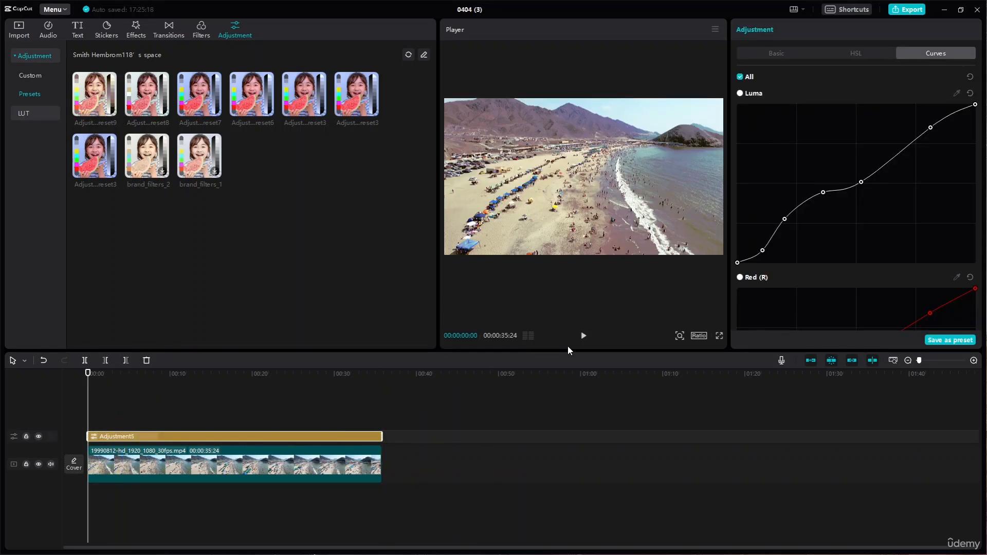
click(583, 336)
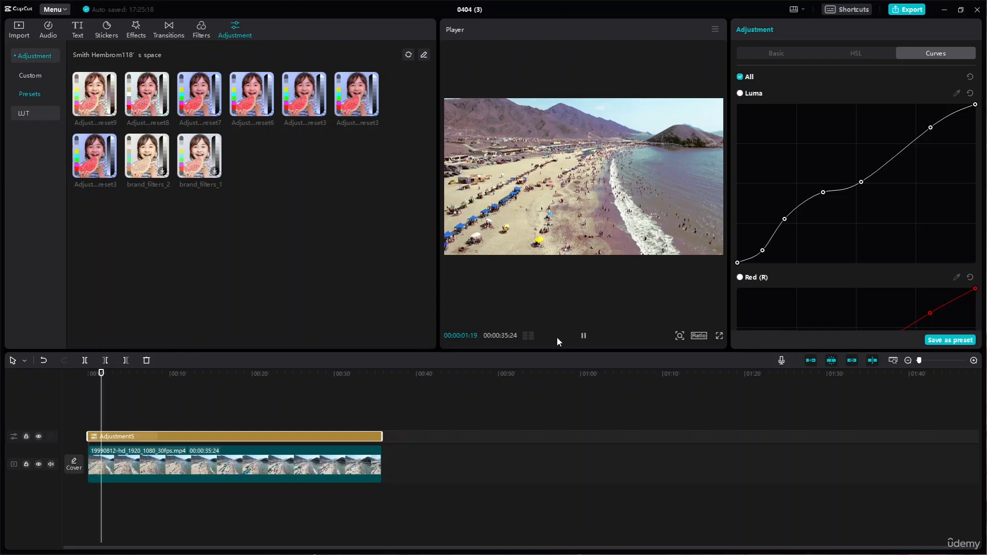
click(583, 336)
- Replace the curves adjustment layer with the earlier HSL preset, stretch it over the whole beach clip and play from the start
key(Delete)
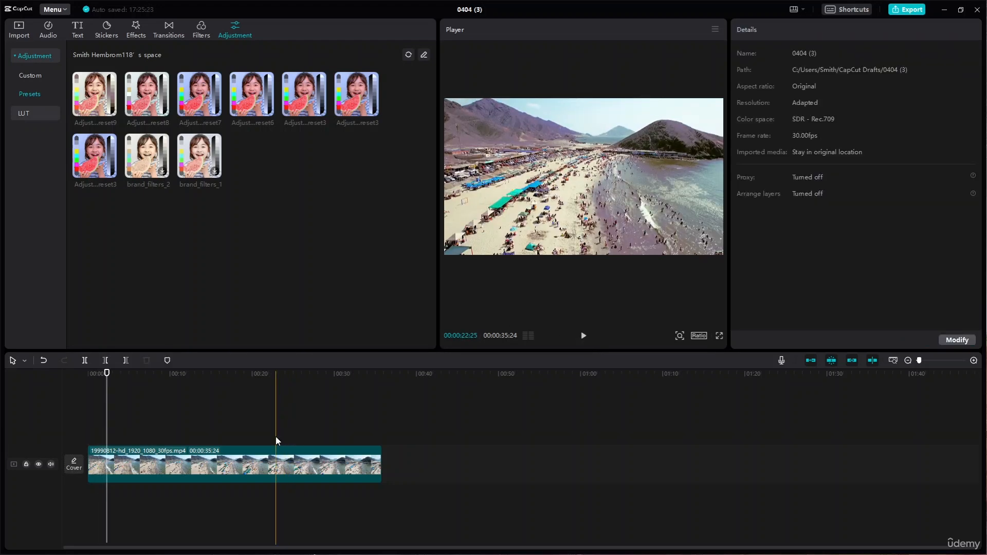
click(162, 111)
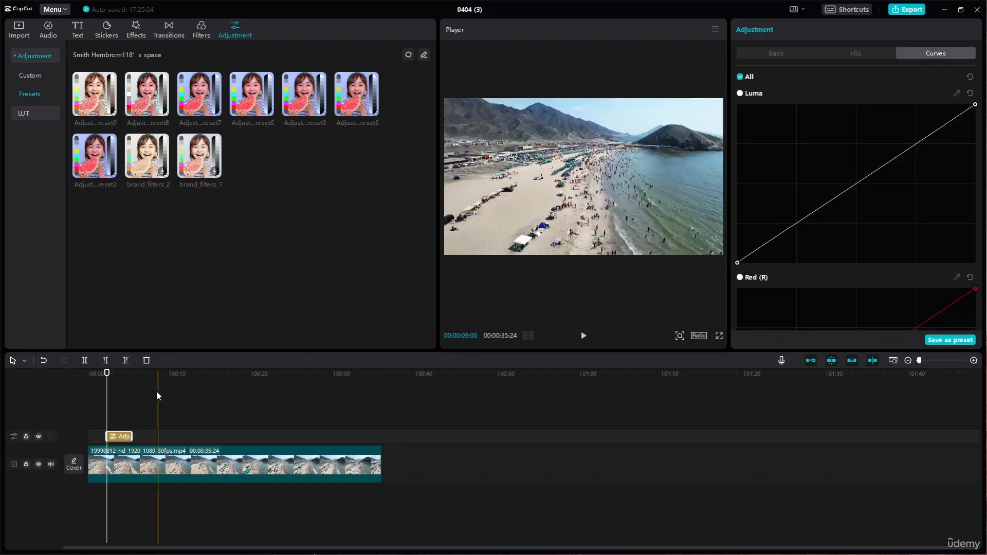
drag(125, 436, 382, 438)
click(103, 374)
drag(104, 373, 1, 390)
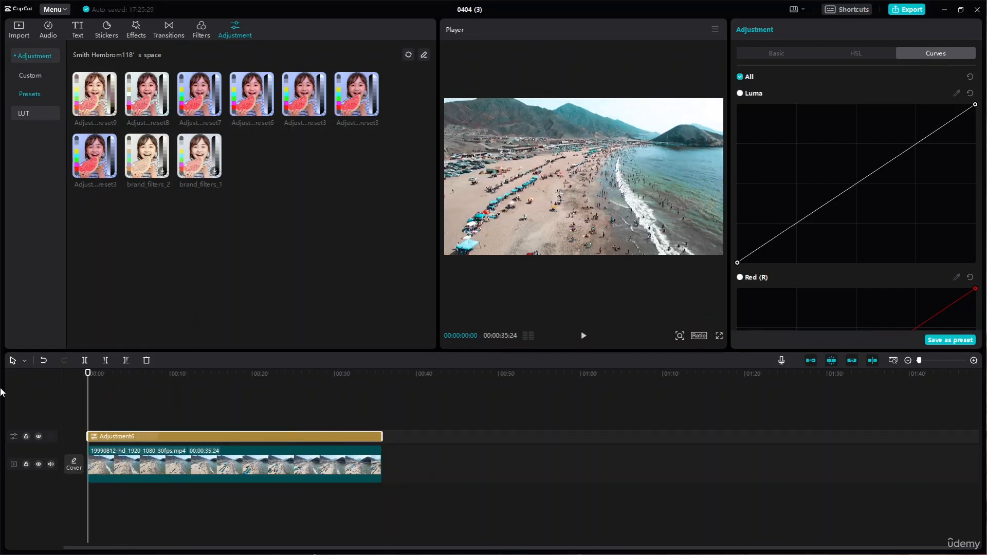
key(space)
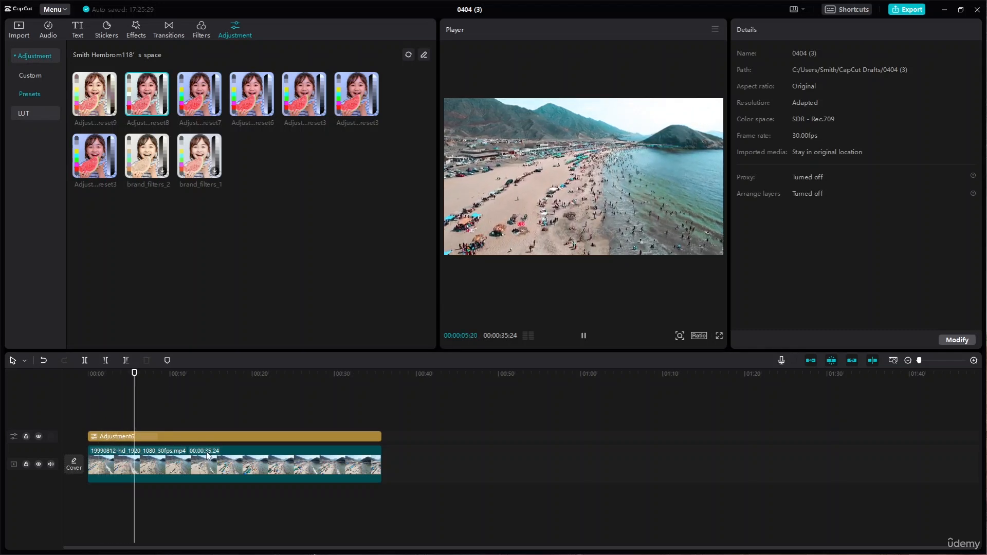
- Delete the HSL preset layer above the beach clip and play the unadjusted clip briefly from the start
click(232, 437)
key(Delete)
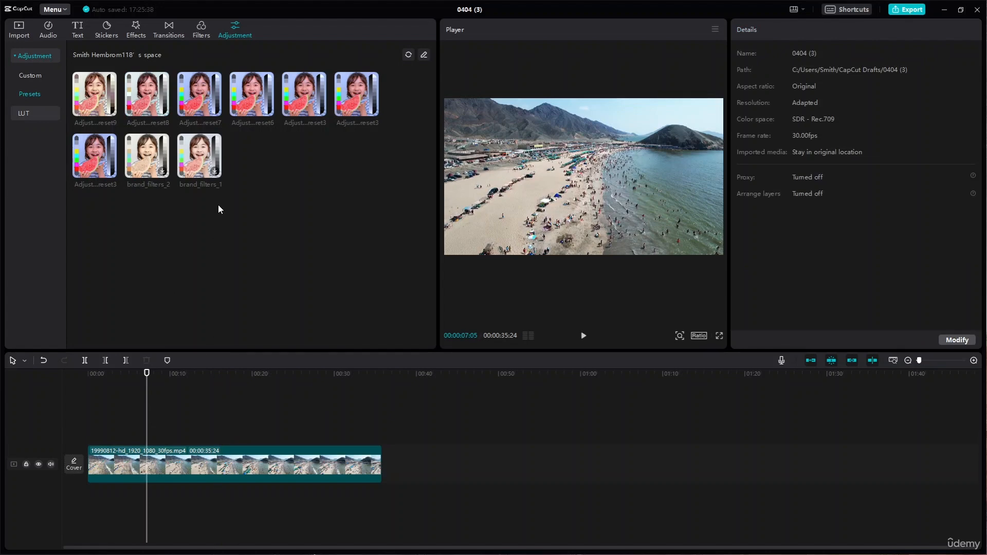
click(214, 475)
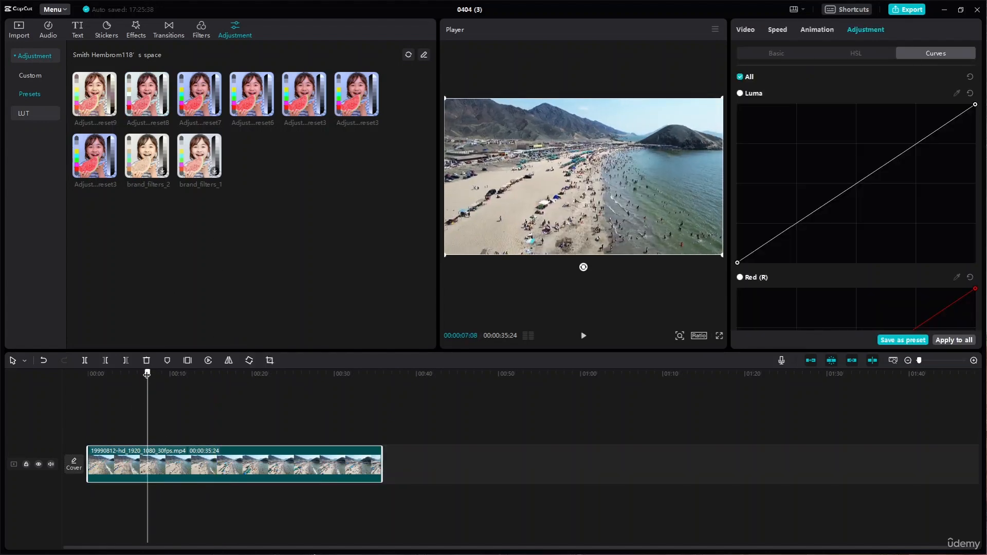
drag(147, 375, 88, 374)
key(space)
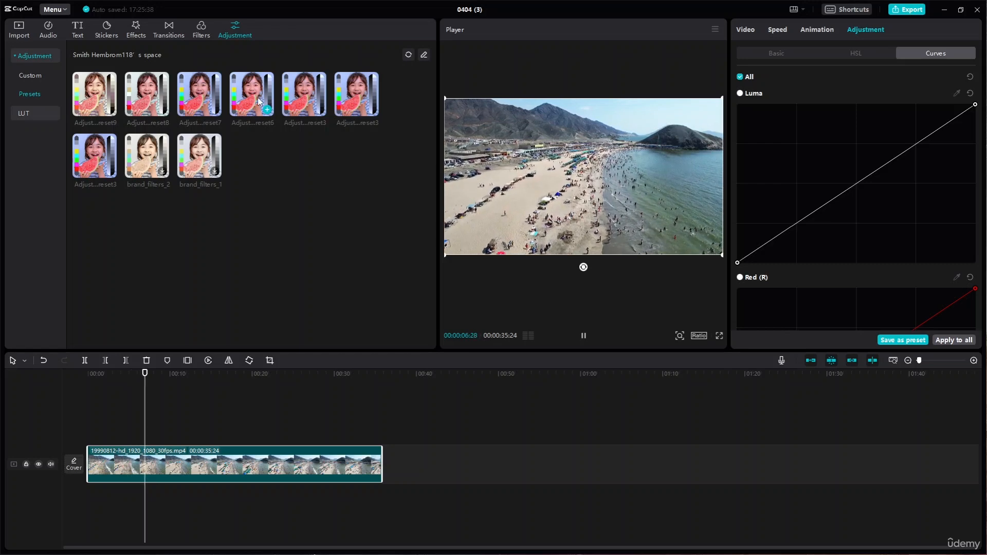
key(space)
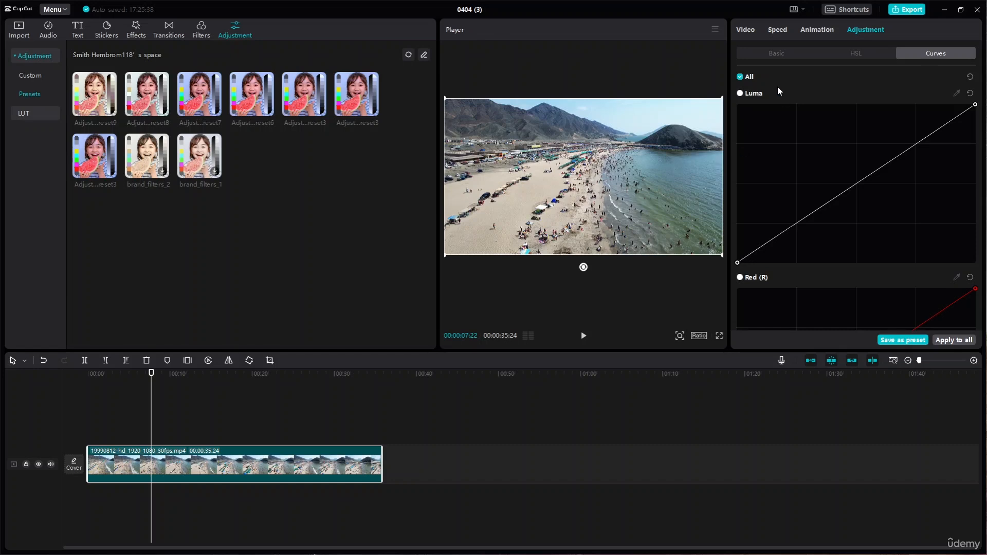
click(789, 58)
click(859, 56)
click(933, 53)
click(804, 49)
click(884, 51)
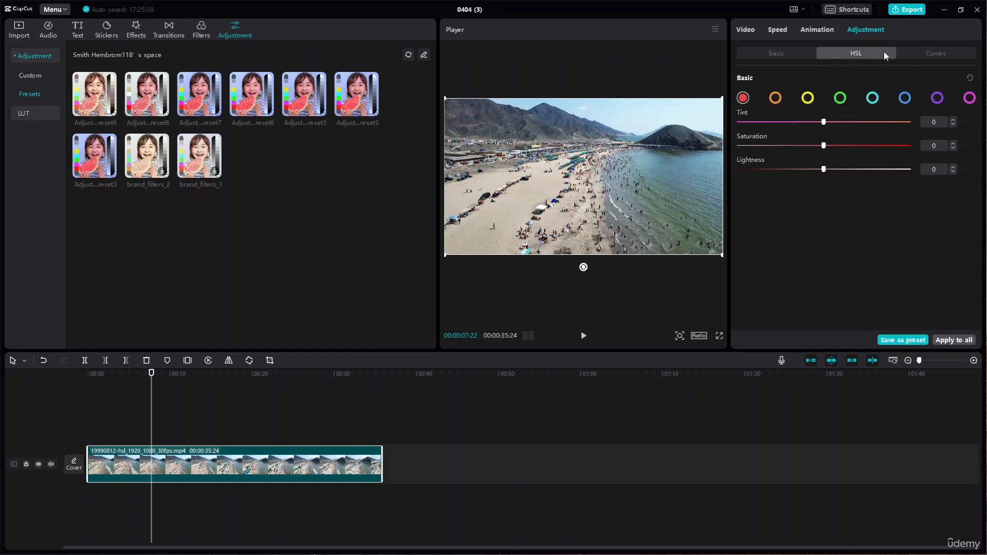
click(938, 51)
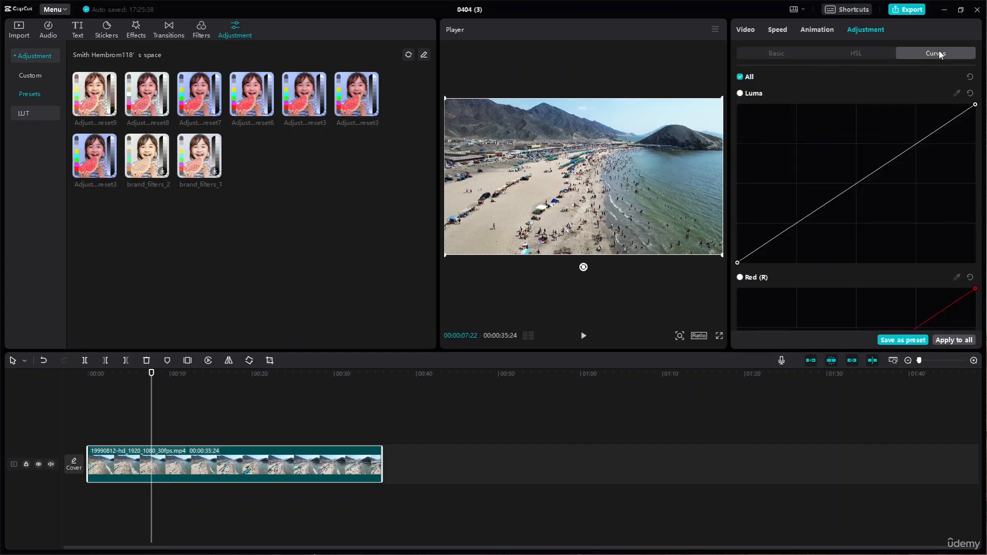
- Replace the beach clip on the timeline with the imported skateboarding video 20315562-hd_1920_1080_30fps.mp4
click(19, 29)
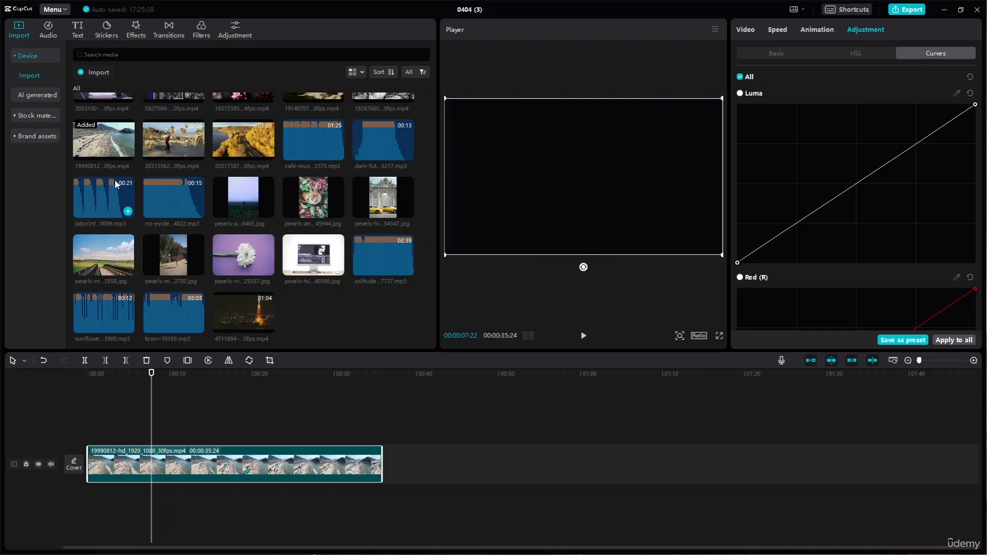
scroll(158, 205, up, 2)
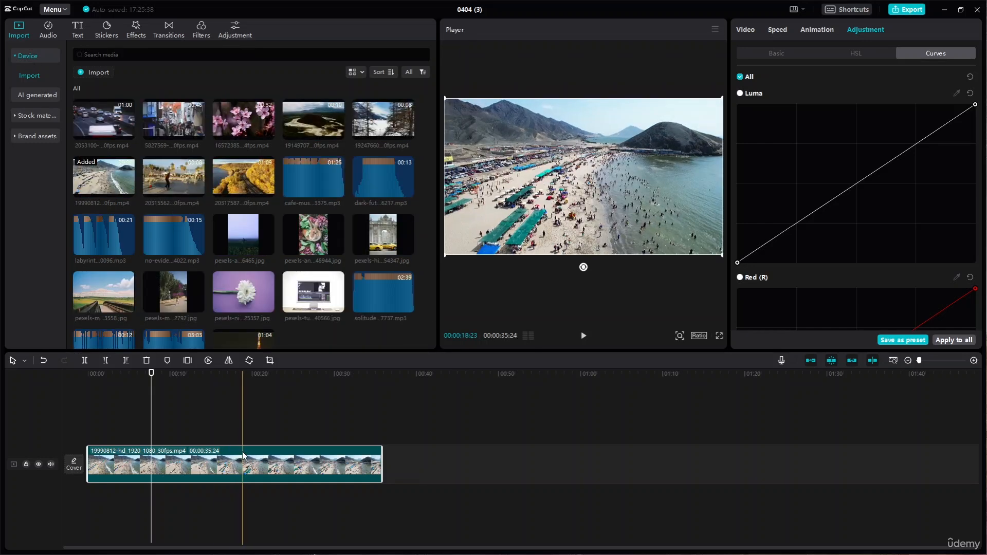
key(Delete)
drag(172, 186, 91, 464)
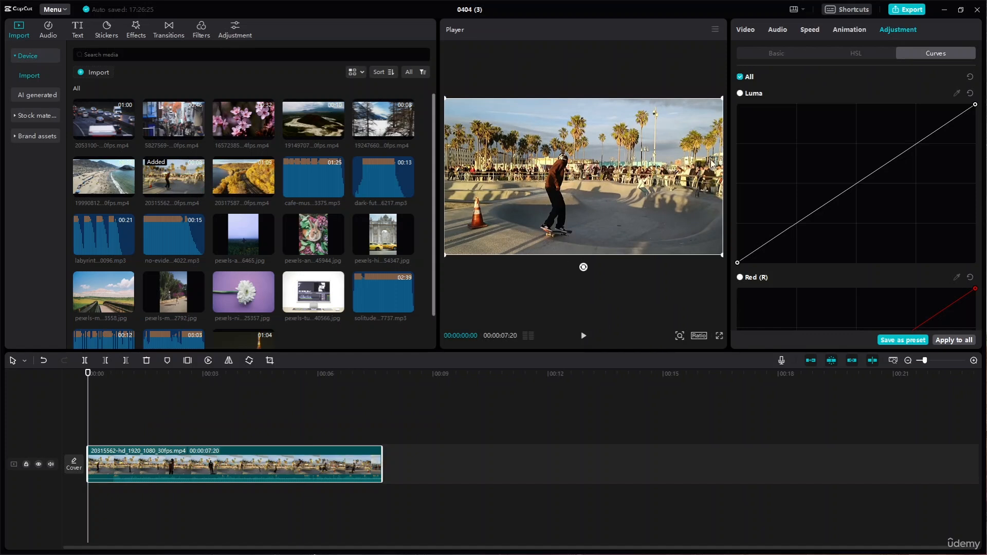
- Enable Retouch on the skateboarding clip and set Smooth to 40 and Brighten to 27, using a frame about five seconds in
click(755, 29)
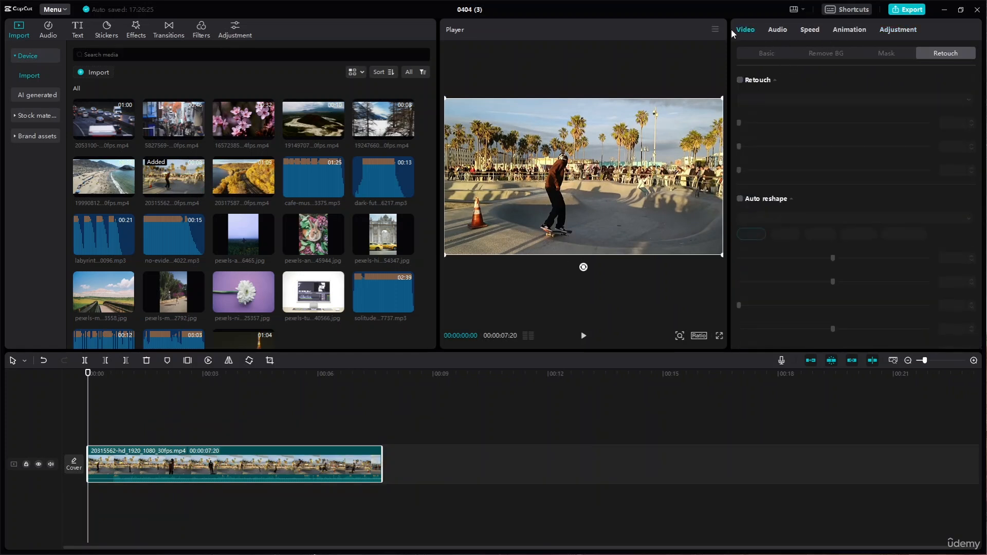
click(740, 79)
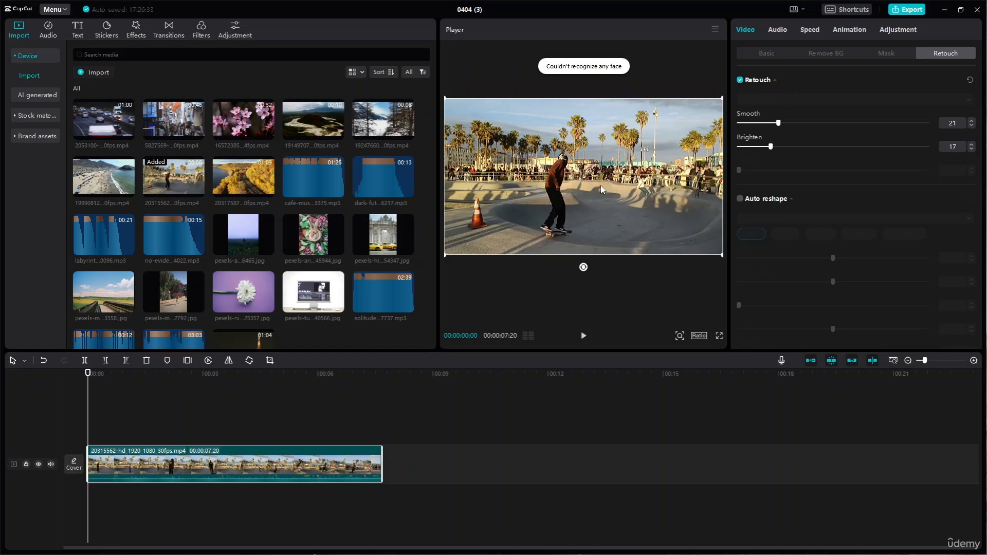
drag(88, 373, 295, 383)
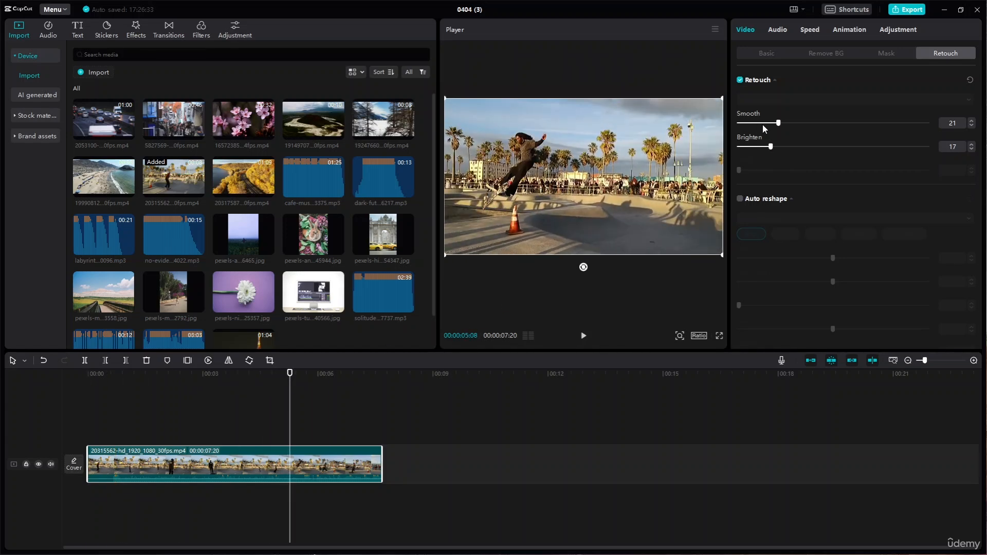
drag(770, 145, 790, 147)
- Replace the skateboarding clip with the vertical photo of a woman walking past a flowering cactus hedge, and enable Retouch on it
scroll(404, 292, down, 1)
click(339, 260)
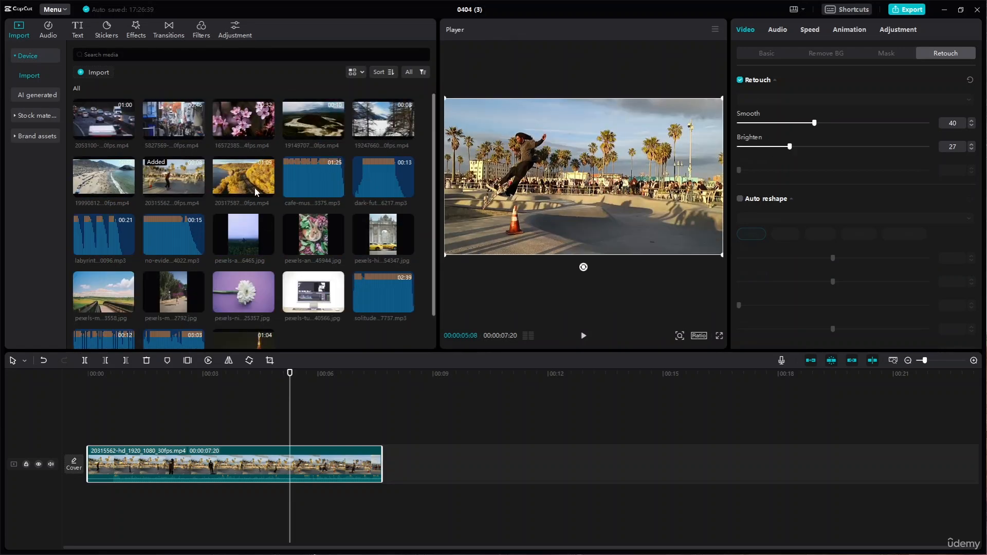
drag(174, 261, 146, 427)
click(146, 427)
click(196, 460)
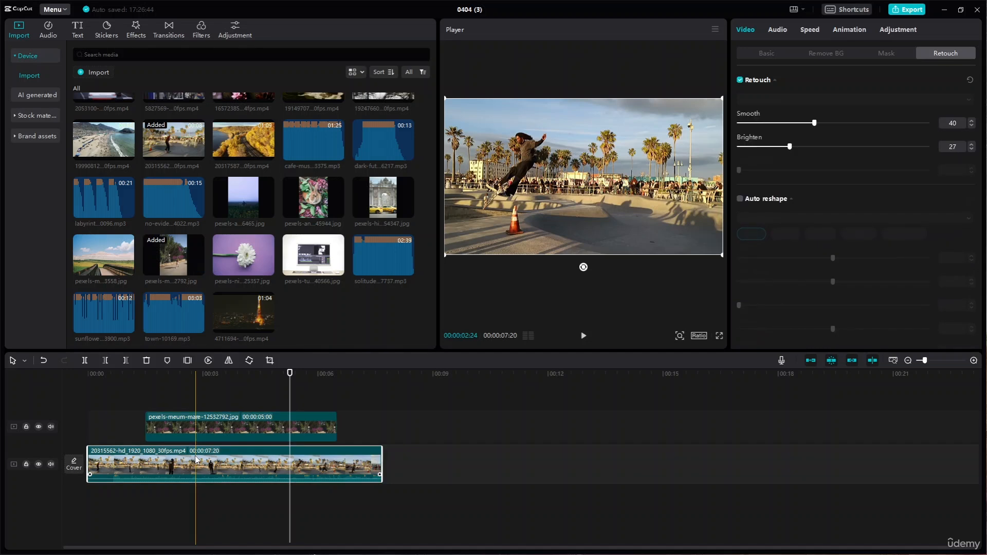
key(Delete)
drag(177, 430, 177, 470)
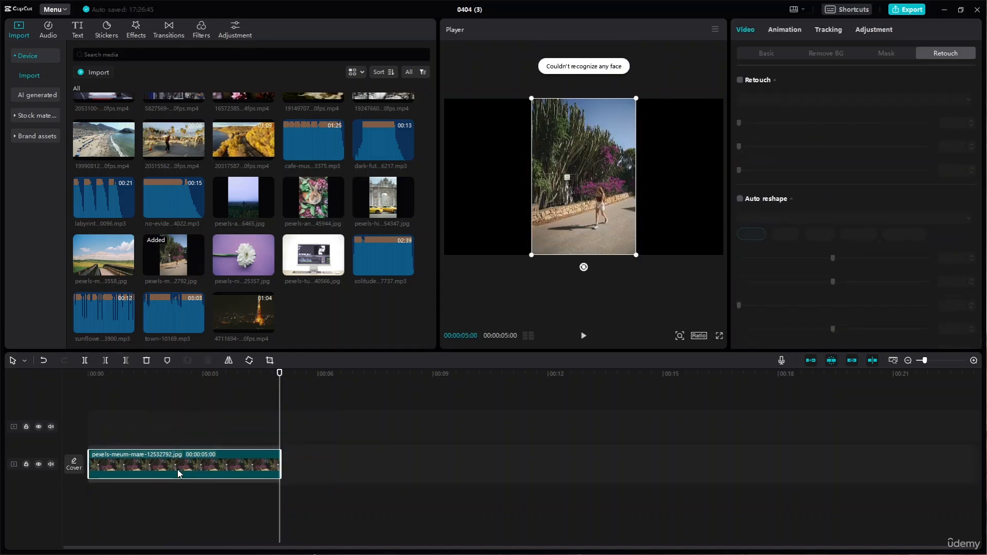
click(740, 80)
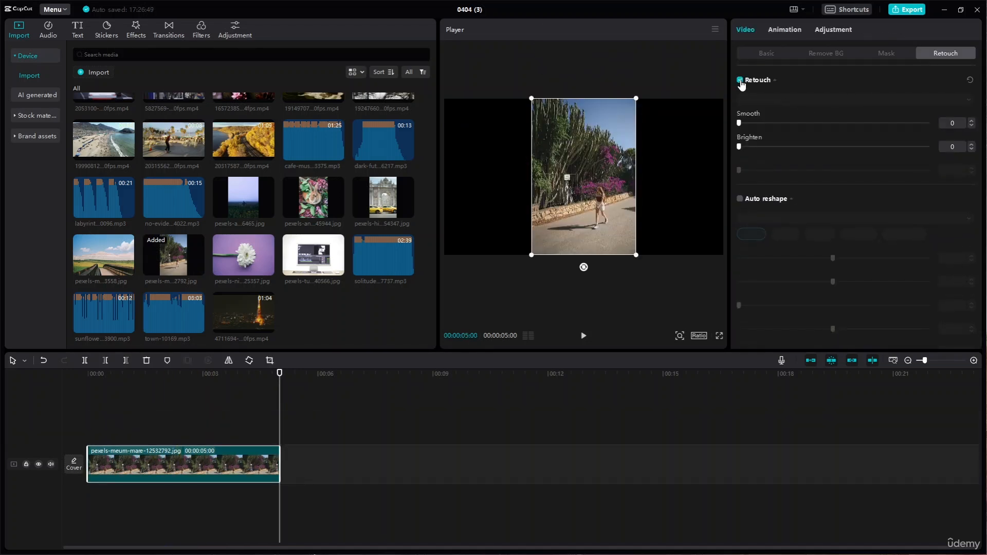
scroll(606, 192, up, 8)
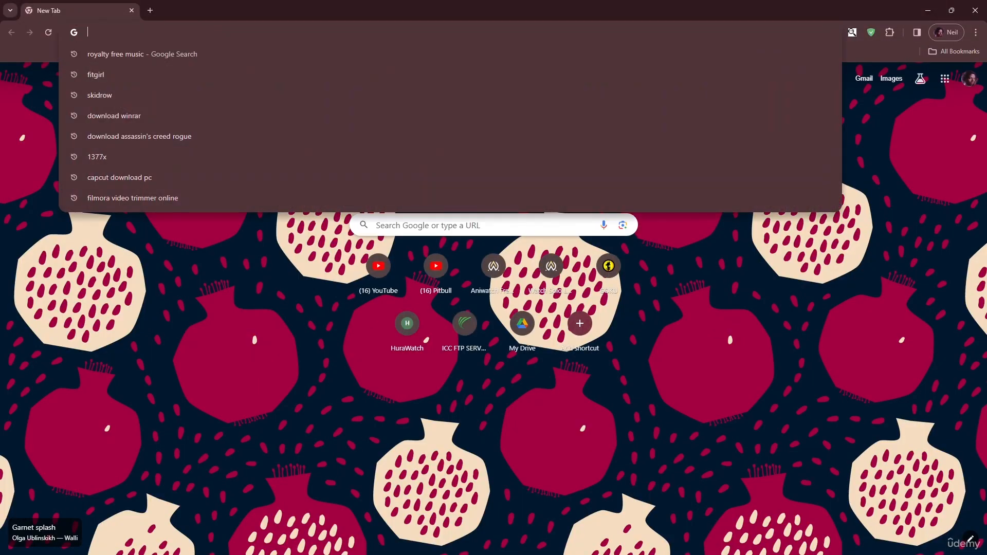
- Switch to the web browser, open the Pexels site and search it for portrait photos
text(pexels.com/videos/)
key(Return)
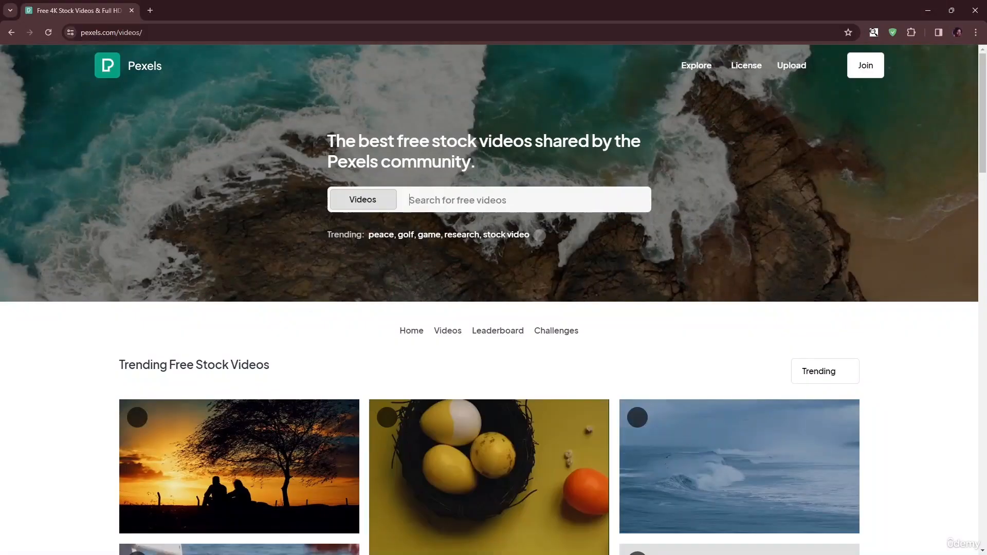
text(portrait)
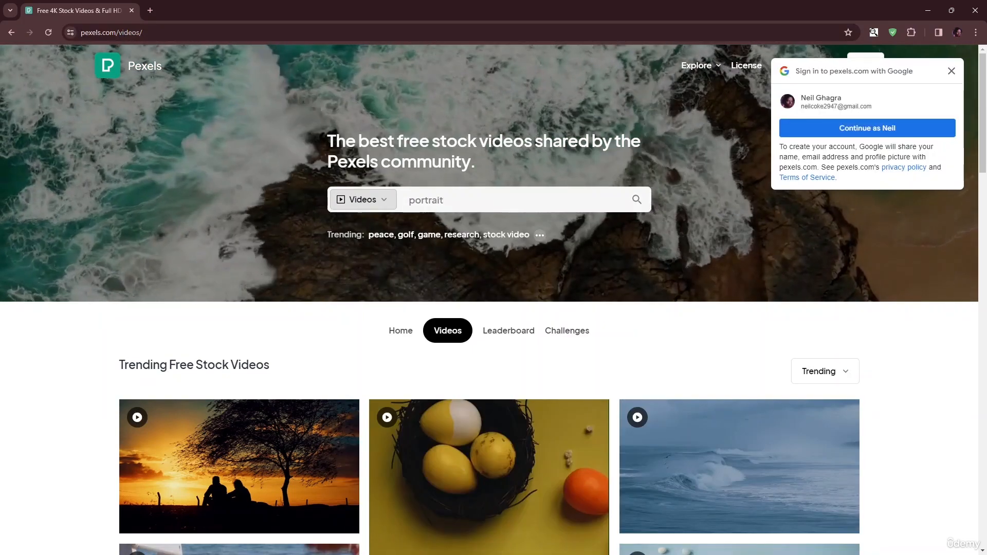
click(363, 200)
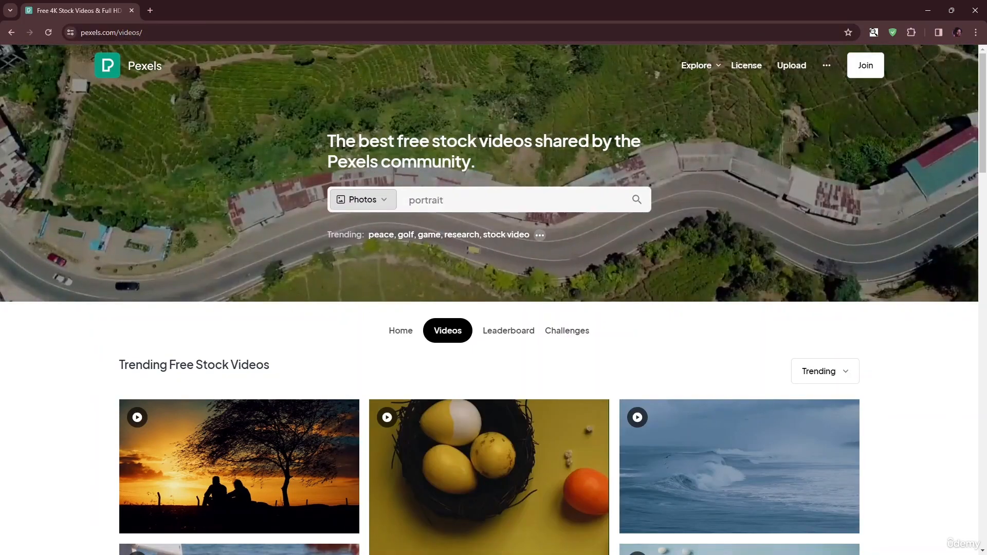
click(488, 203)
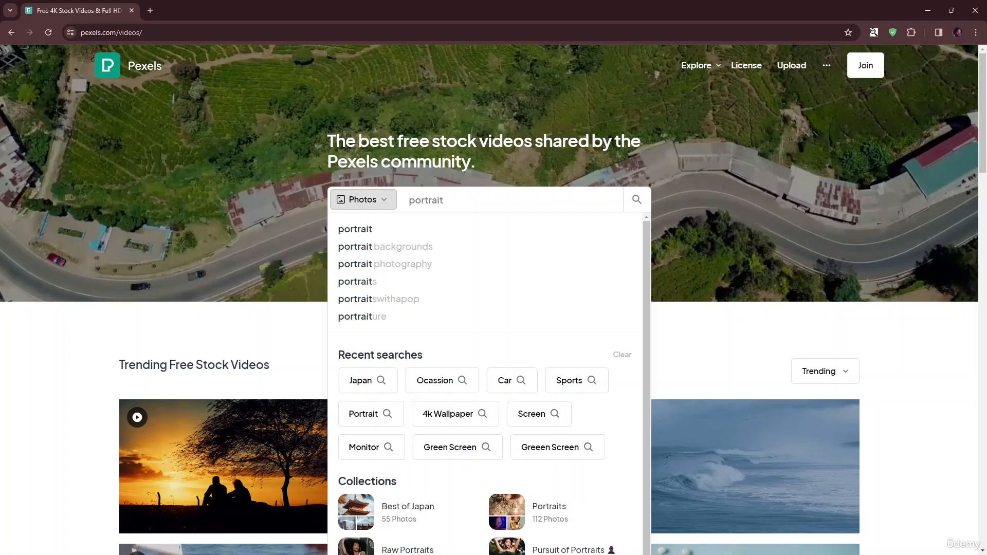
key(Return)
- Browse the portrait results and download the photo of the woman holding up yellow balloons
scroll(463, 226, down, 2)
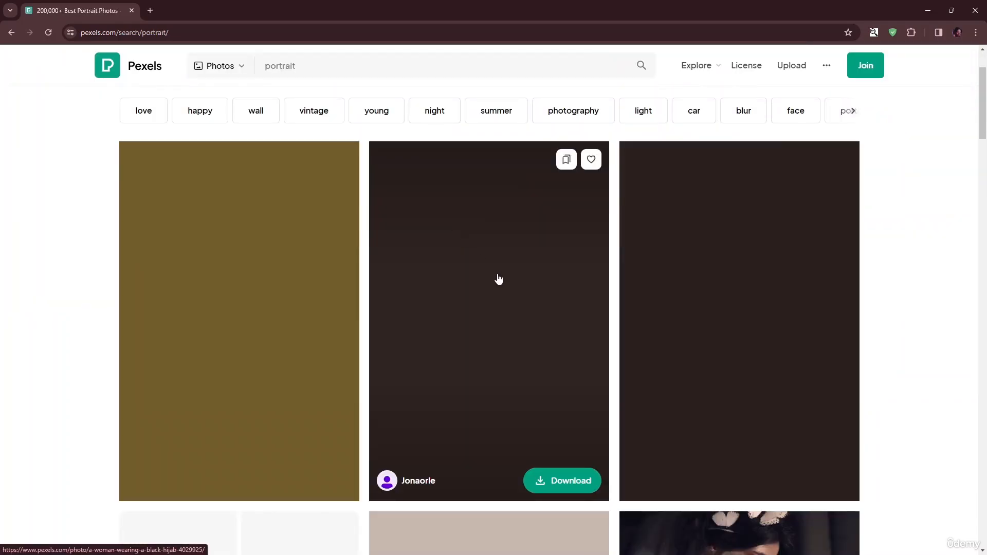
scroll(692, 368, down, 1)
scroll(693, 367, up, 2)
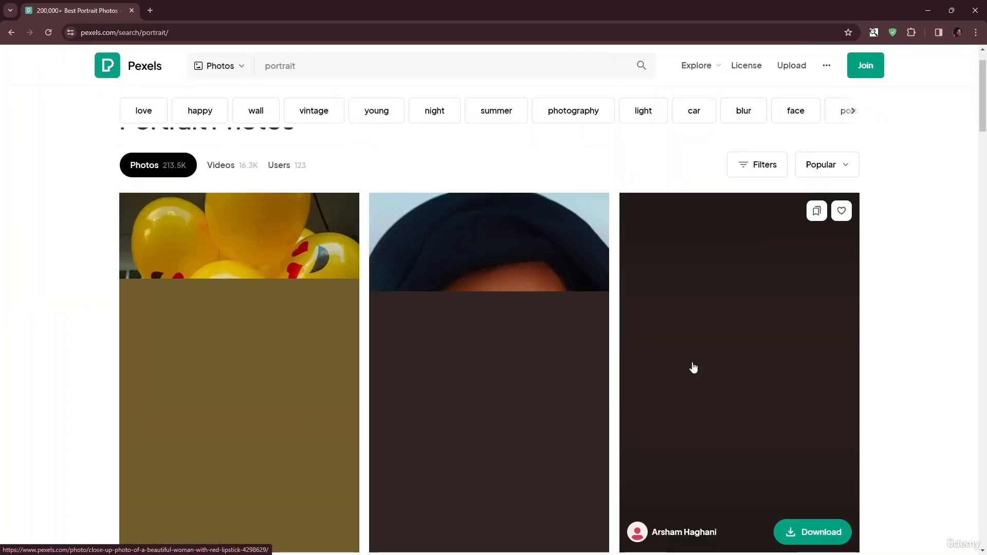
scroll(692, 369, down, 5)
scroll(426, 309, up, 1)
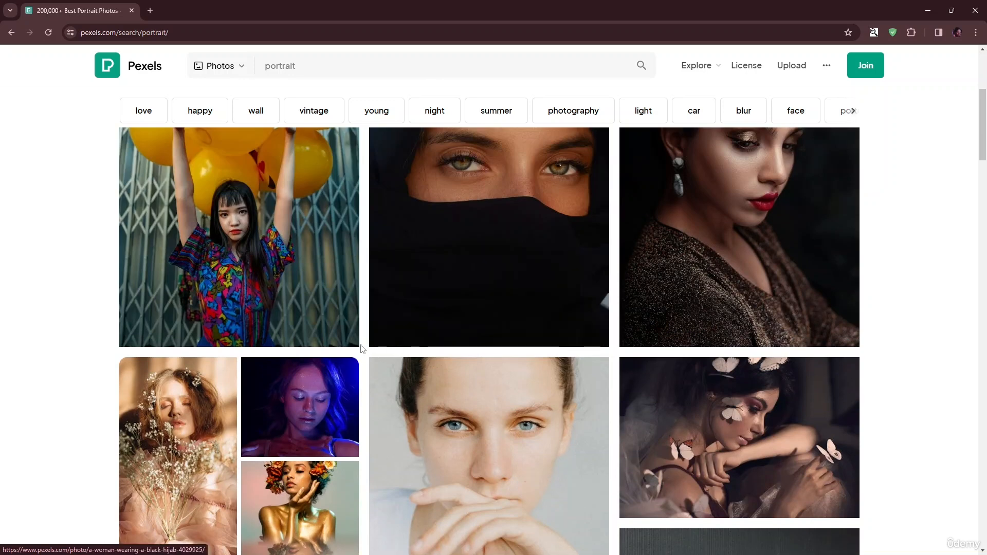
click(338, 330)
click(769, 227)
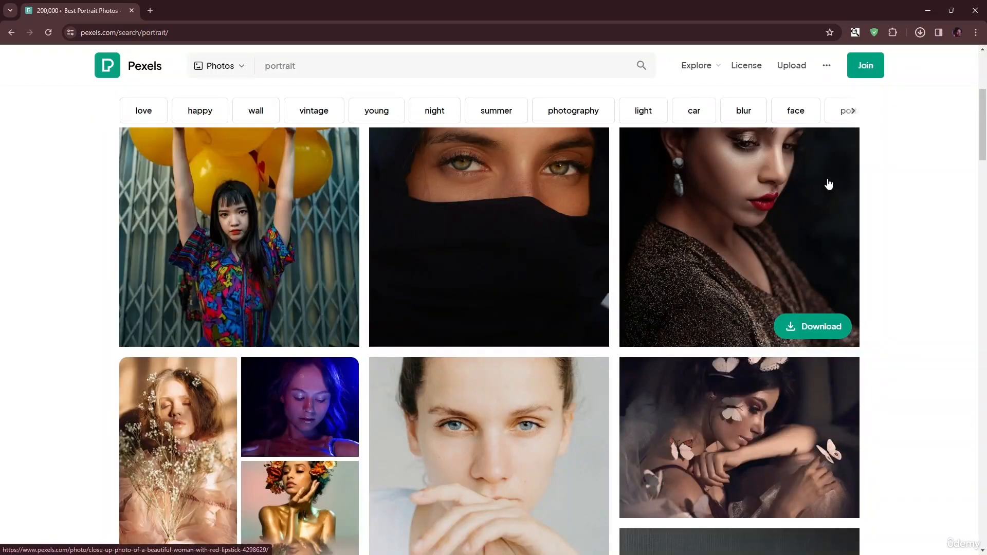
click(919, 35)
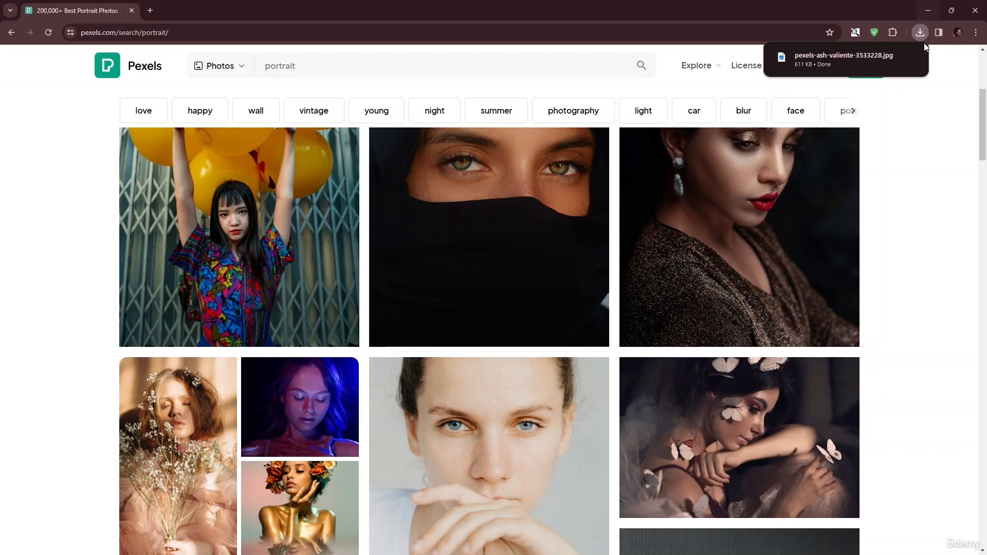
- Return to CapCut and import the downloaded balloon portrait from the Downloads folder into the project media
click(929, 10)
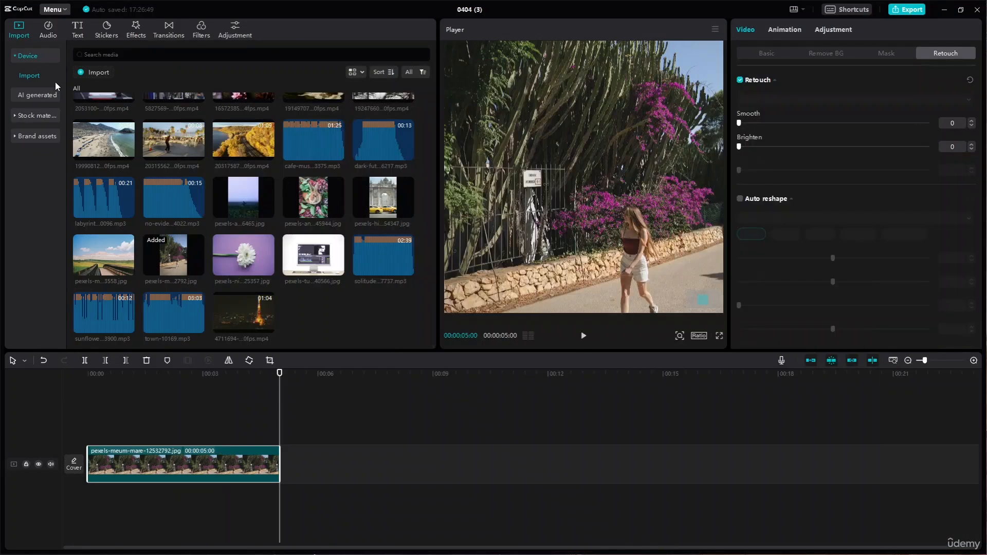
click(89, 75)
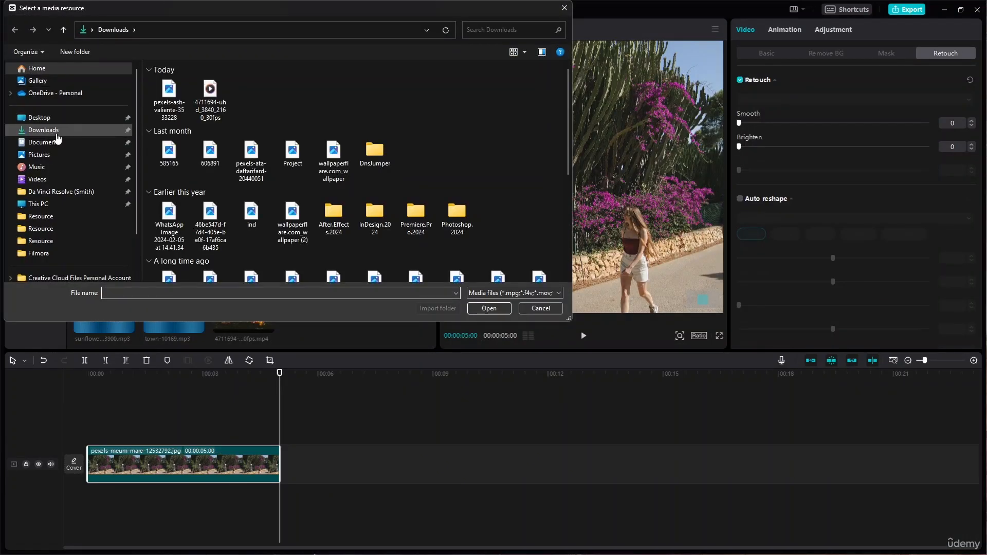
double_click(169, 98)
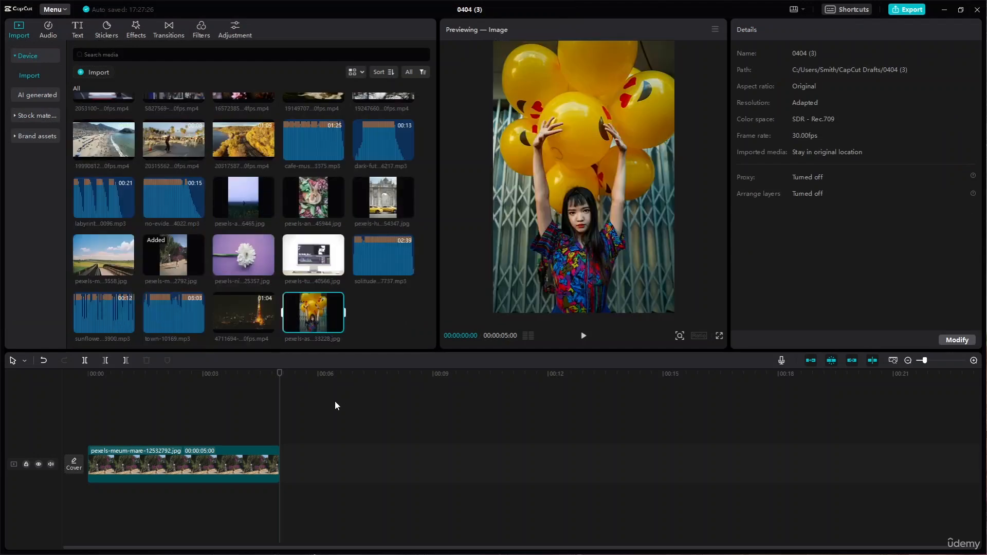
- Replace the walking woman photo on the timeline with the newly imported balloon portrait
click(228, 452)
key(Delete)
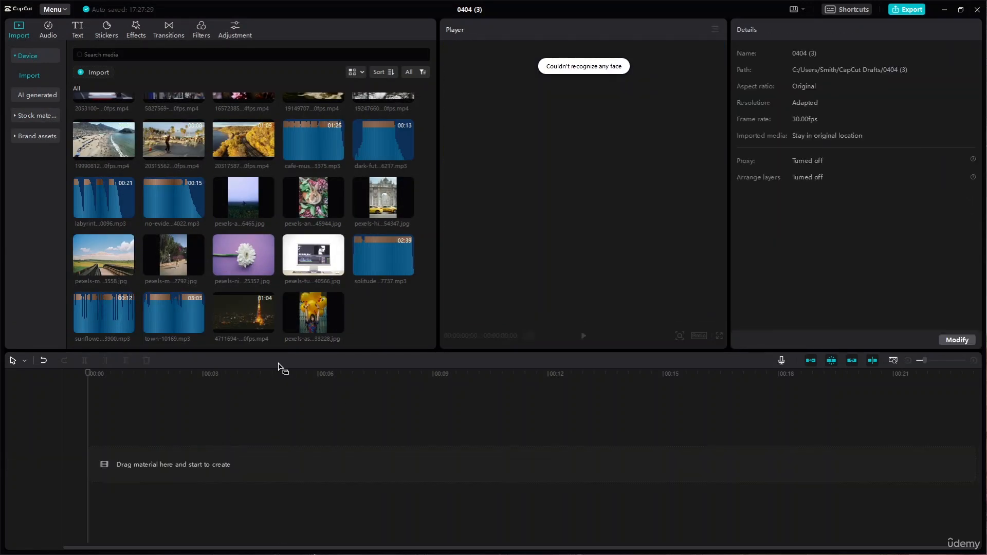
drag(253, 387, 97, 467)
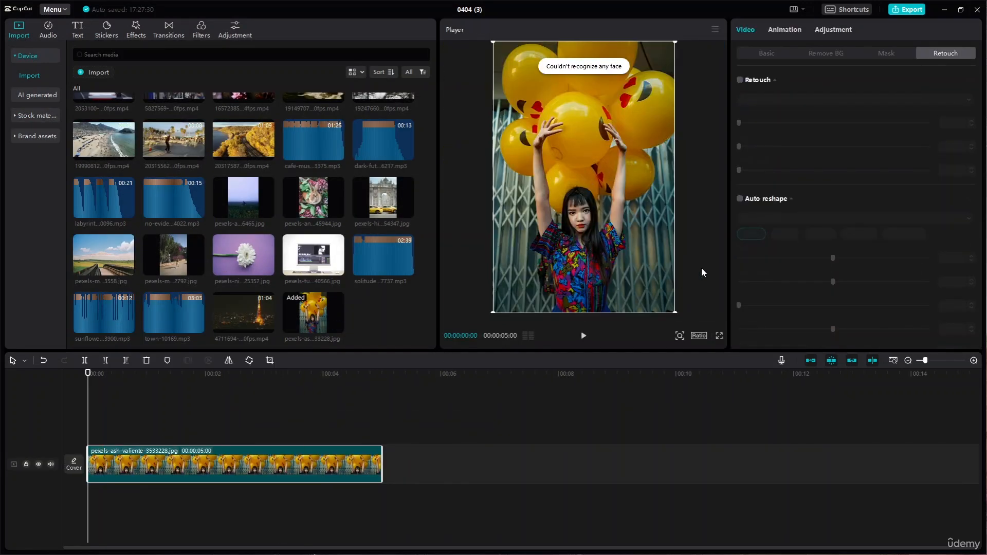
- Enable Retouch on the balloon portrait, set Smooth to 24 and Brighten to 14, and inspect the face up close
click(749, 83)
click(740, 81)
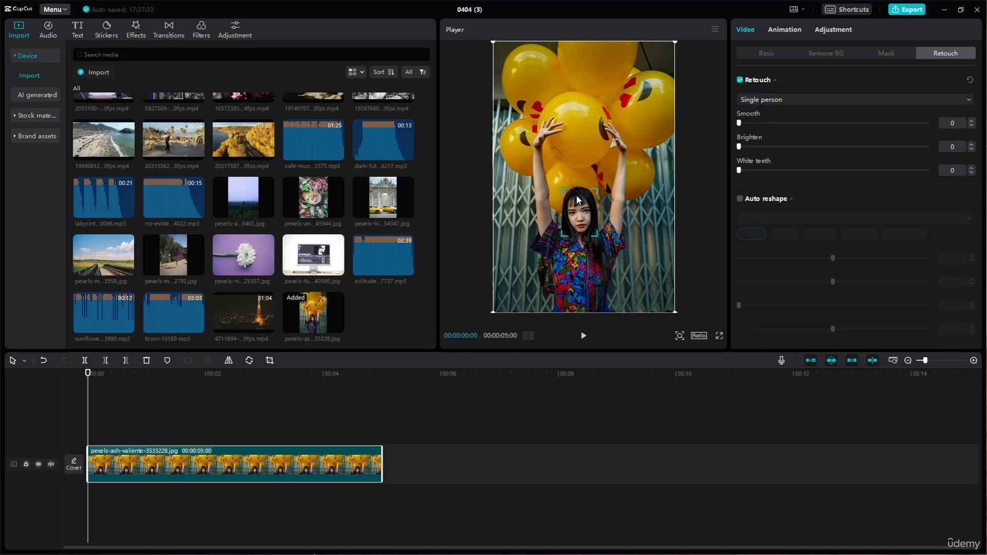
drag(738, 122, 765, 123)
scroll(558, 240, up, 3)
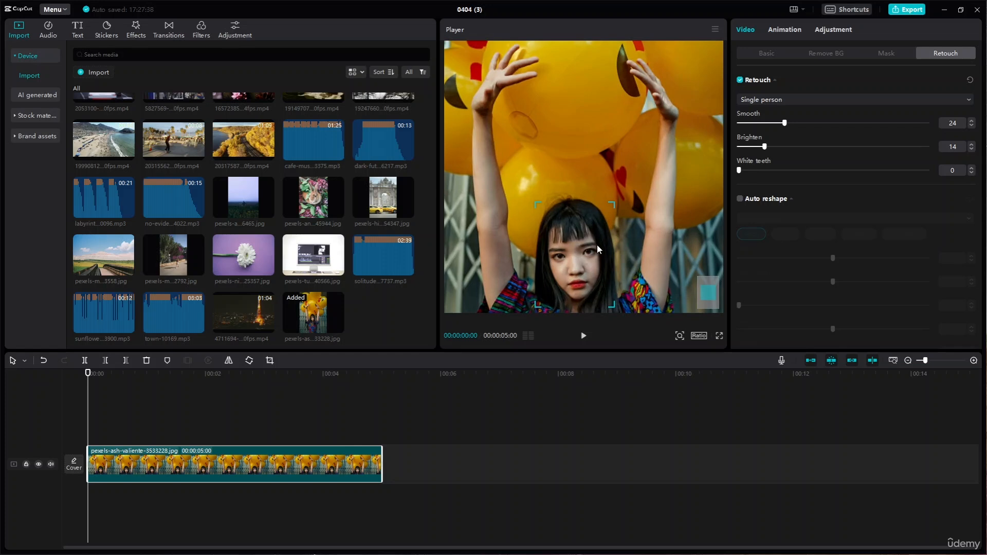
scroll(597, 245, down, 1)
scroll(581, 242, up, 1)
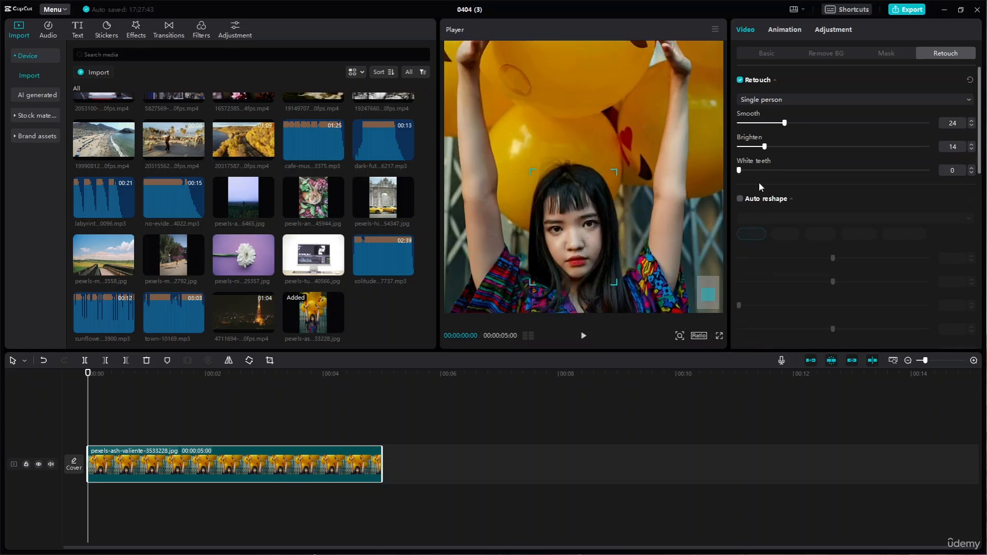
- Enable Auto reshape on the balloon portrait, look through its facial feature categories and set the eyes' Size to 17
scroll(759, 183, down, 5)
scroll(759, 180, up, 5)
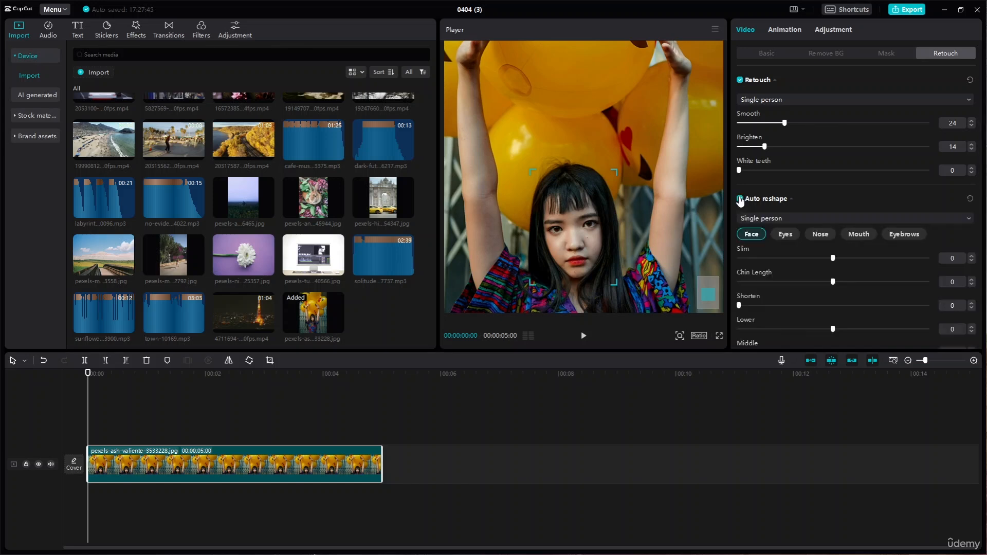
click(783, 236)
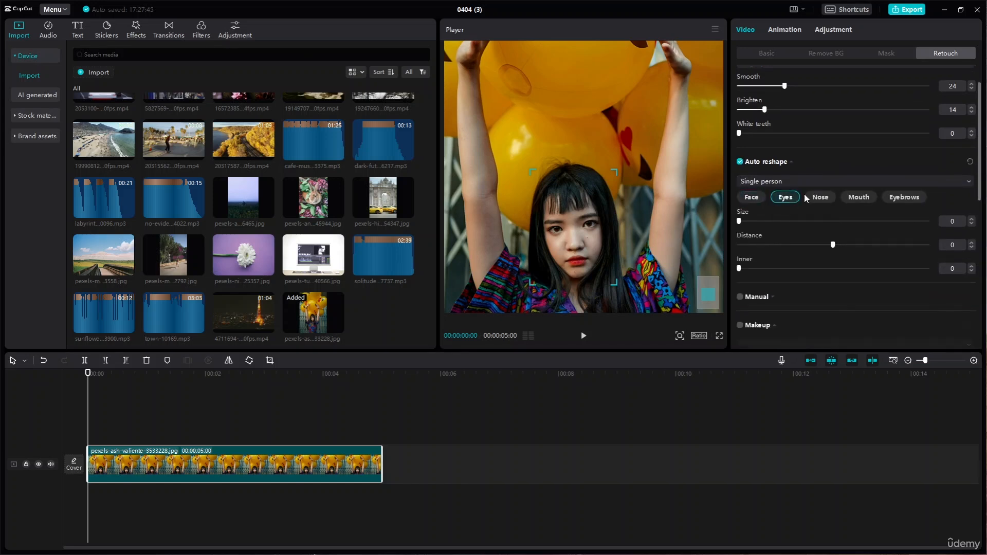
click(833, 199)
click(859, 197)
click(904, 197)
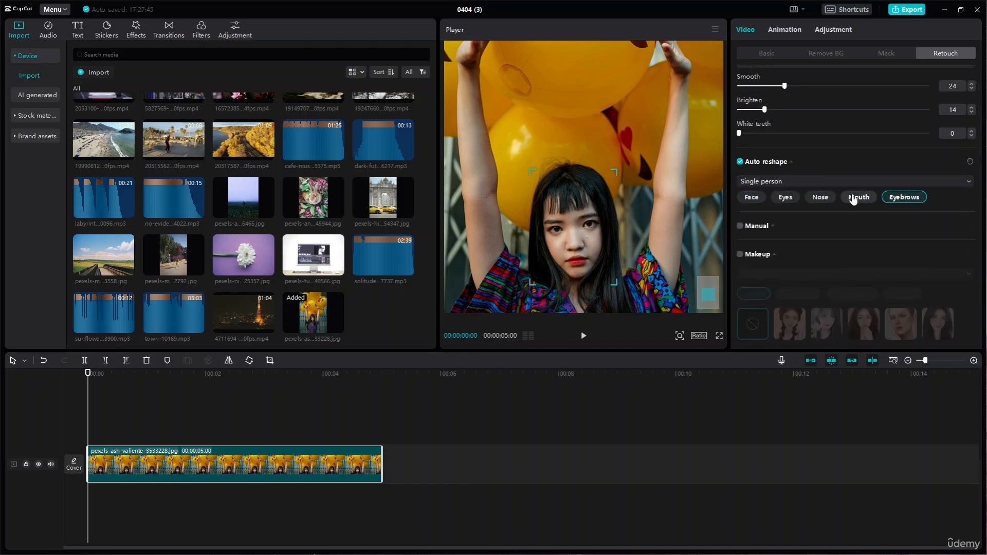
scroll(853, 199, down, 3)
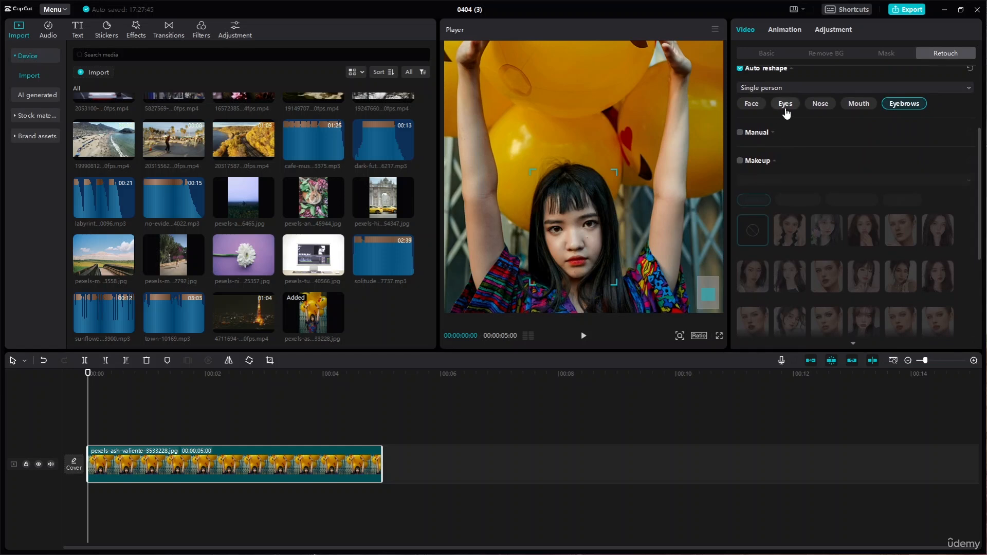
click(785, 105)
drag(743, 130, 776, 135)
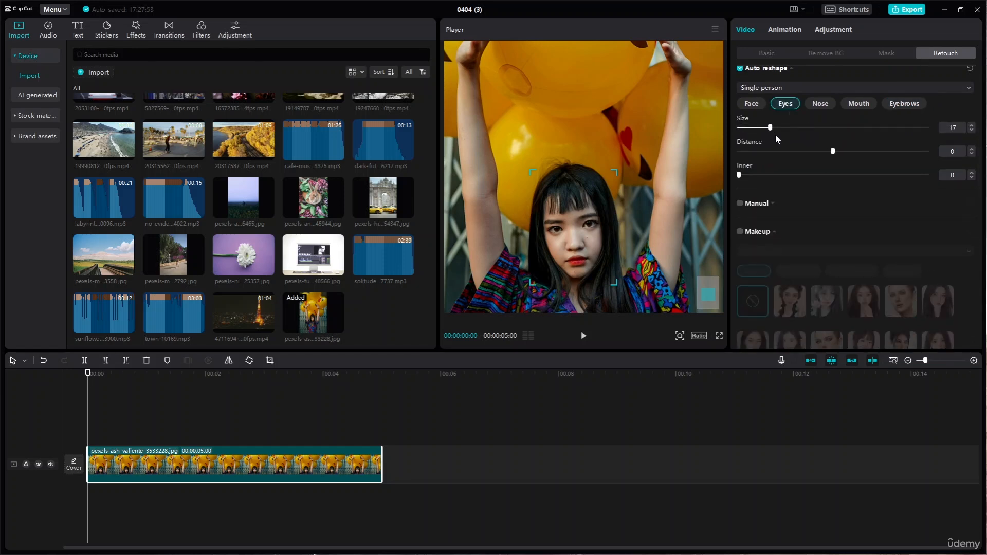
- Try out the eyes' Distance in Auto reshape and set Inner to 9
mouse_move(835, 151)
mouse_down()
mouse_move(772, 155)
mouse_move(832, 156)
mouse_up()
drag(782, 176, 757, 179)
- Enable Manual reshape, set the brush Size to 41 and try brushing over the portrait
scroll(757, 178, down, 3)
click(740, 116)
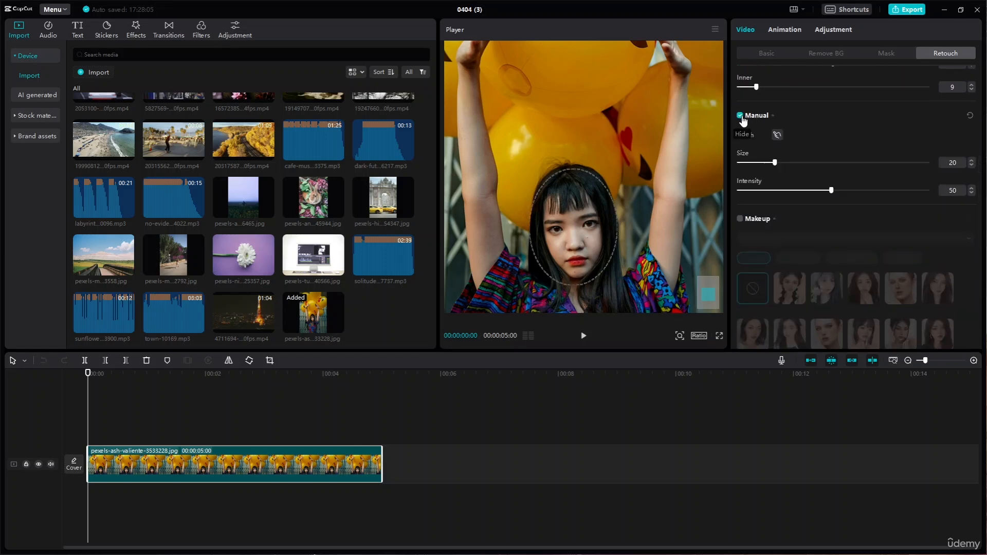
drag(774, 162, 815, 162)
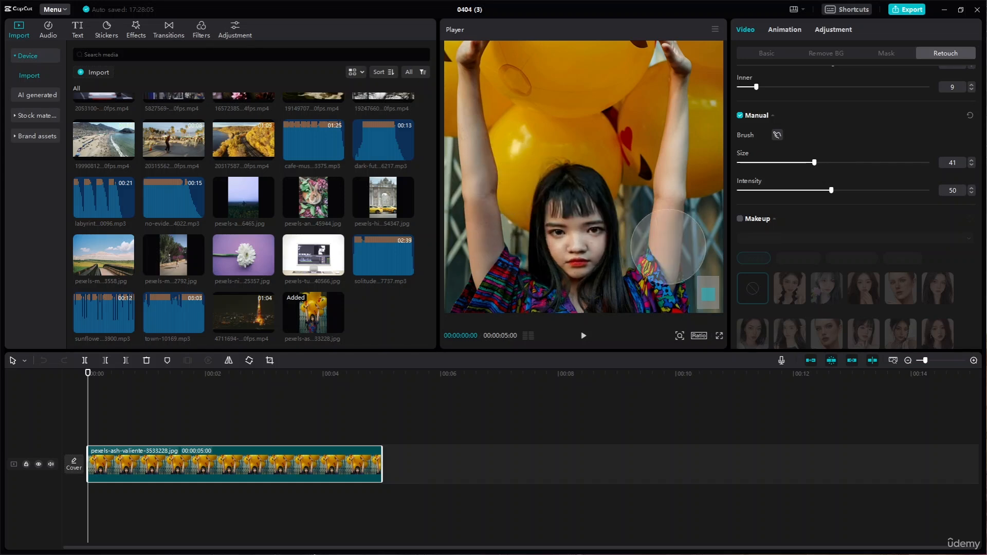
mouse_move(487, 279)
mouse_down()
mouse_move(471, 205)
mouse_move(643, 245)
mouse_move(526, 255)
mouse_up()
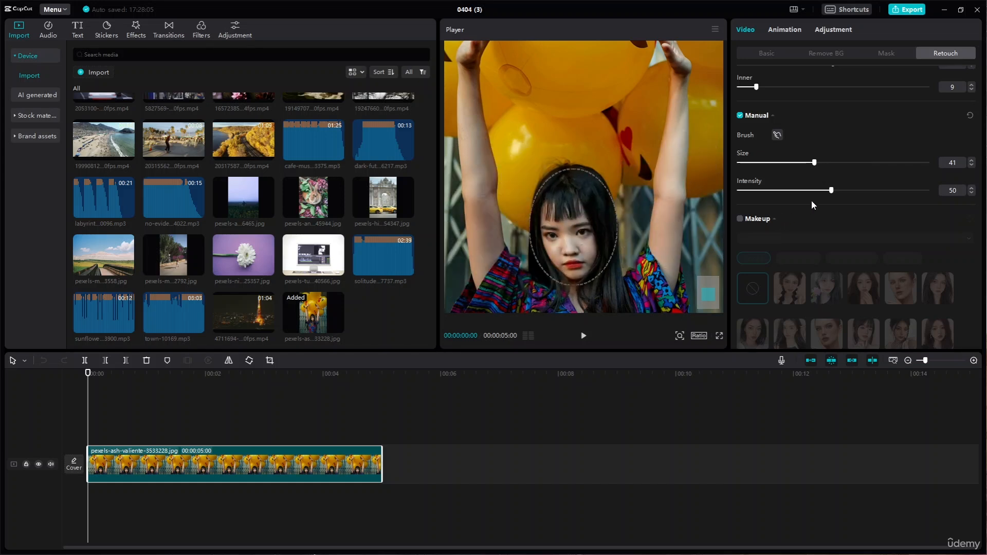
- Toggle Manual reshape to compare, reset its brush changes and turn it off
click(742, 119)
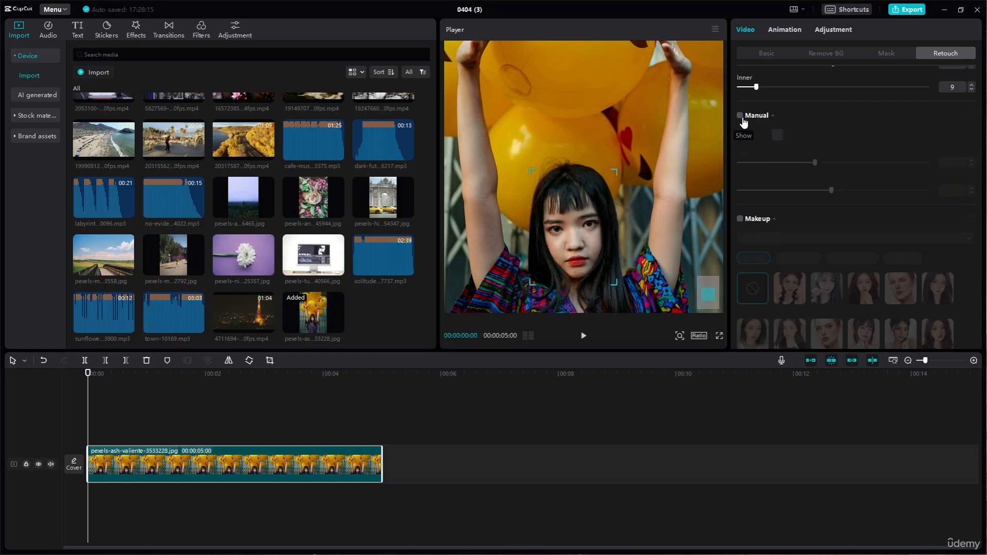
click(741, 118)
click(971, 115)
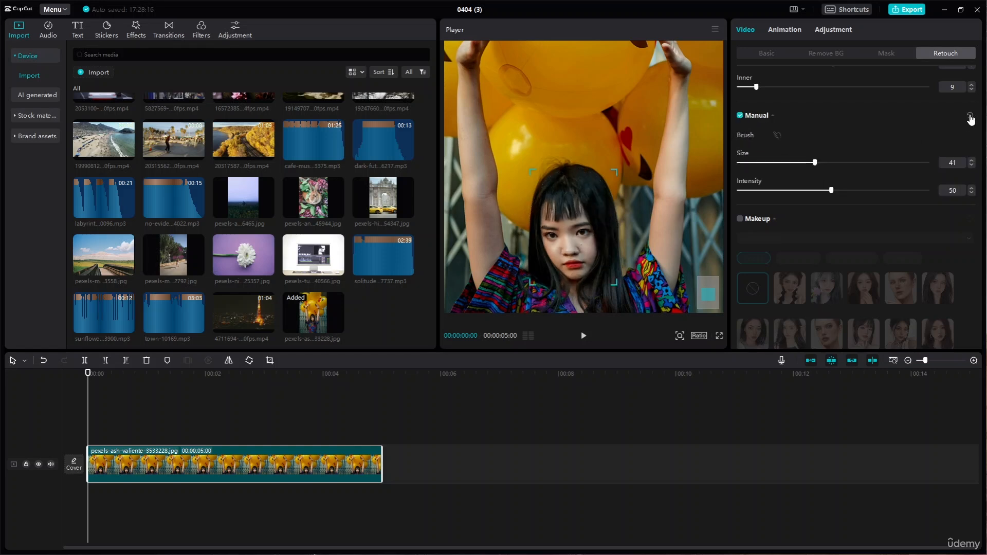
click(739, 118)
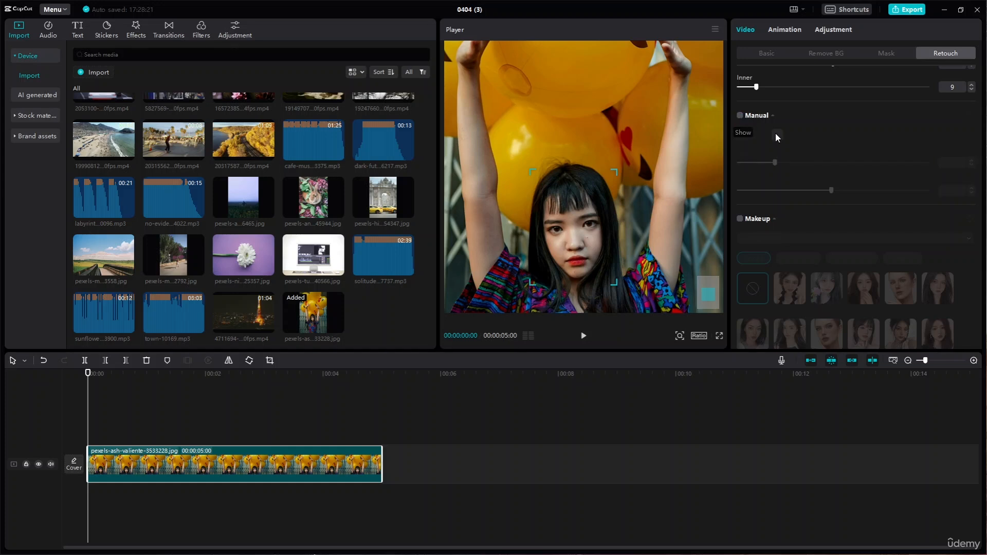
- Enable Makeup, try several looks ending with Light Salt, and look through the eyelash, eye shadow and lipstick options
scroll(775, 134, down, 5)
scroll(777, 149, up, 5)
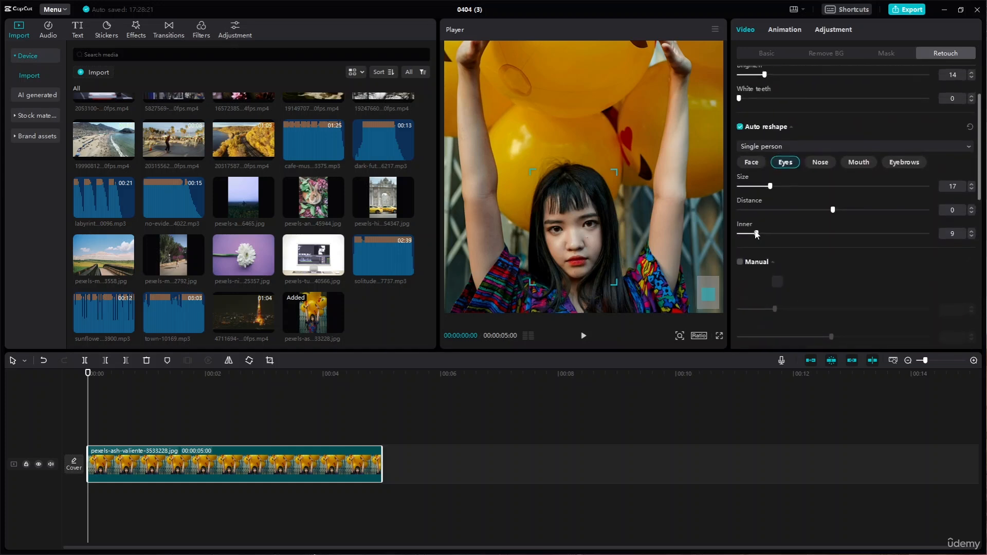
scroll(755, 234, down, 2)
click(740, 253)
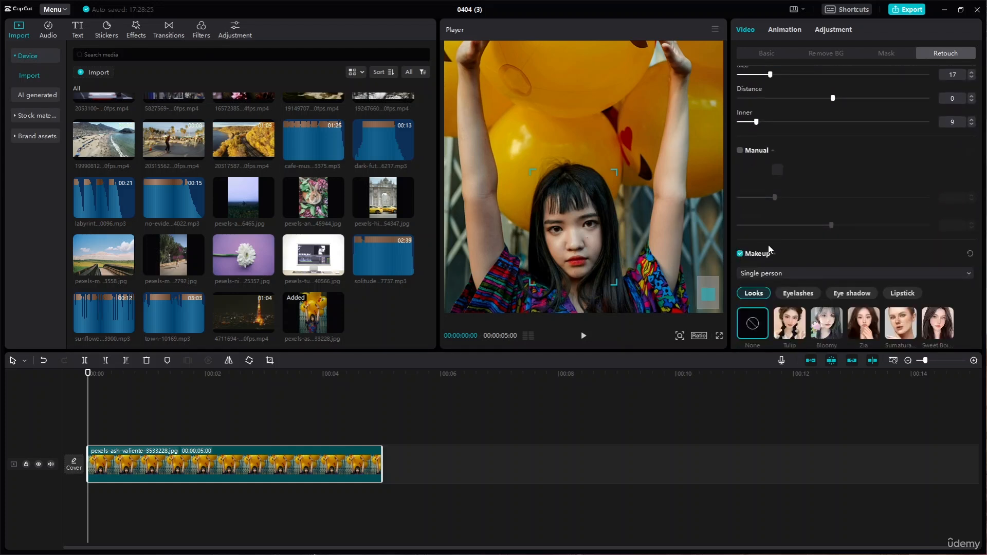
scroll(812, 278, down, 1)
scroll(880, 287, down, 3)
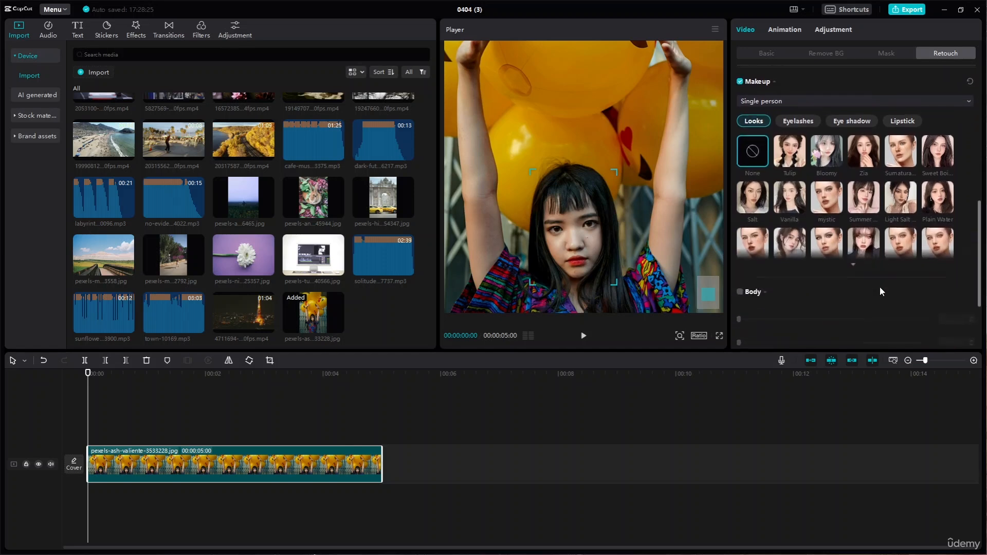
click(862, 257)
click(899, 256)
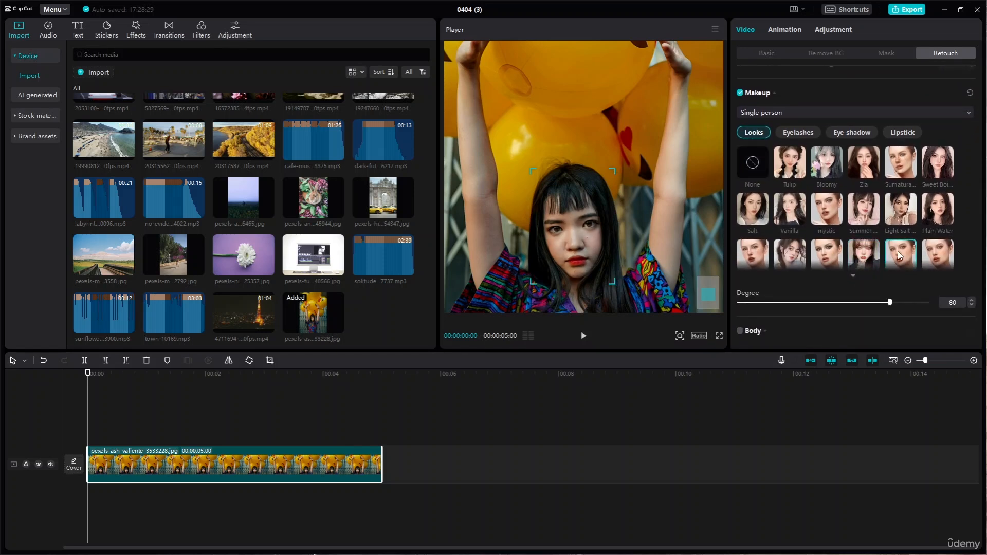
click(899, 224)
click(802, 133)
click(852, 134)
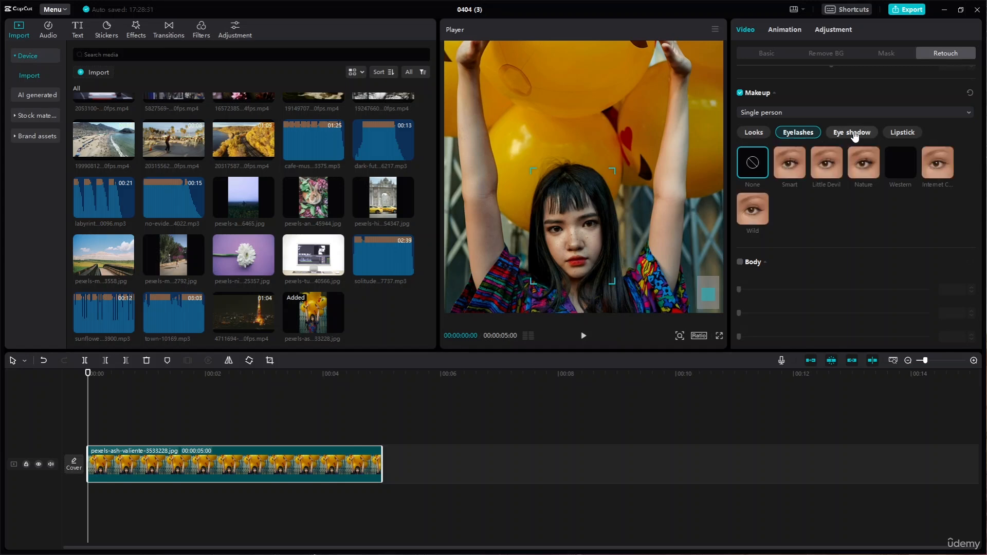
click(907, 140)
- Enable Body retouching and set Legs to 17, Body to 33, Waist to 18, Head to 24 and Smooth to 33
scroll(830, 177, down, 3)
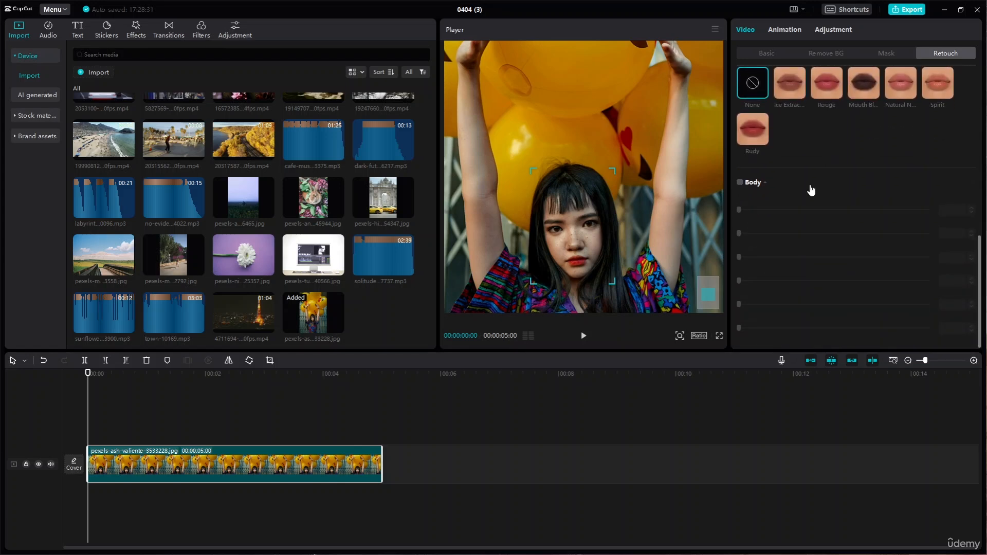
click(740, 182)
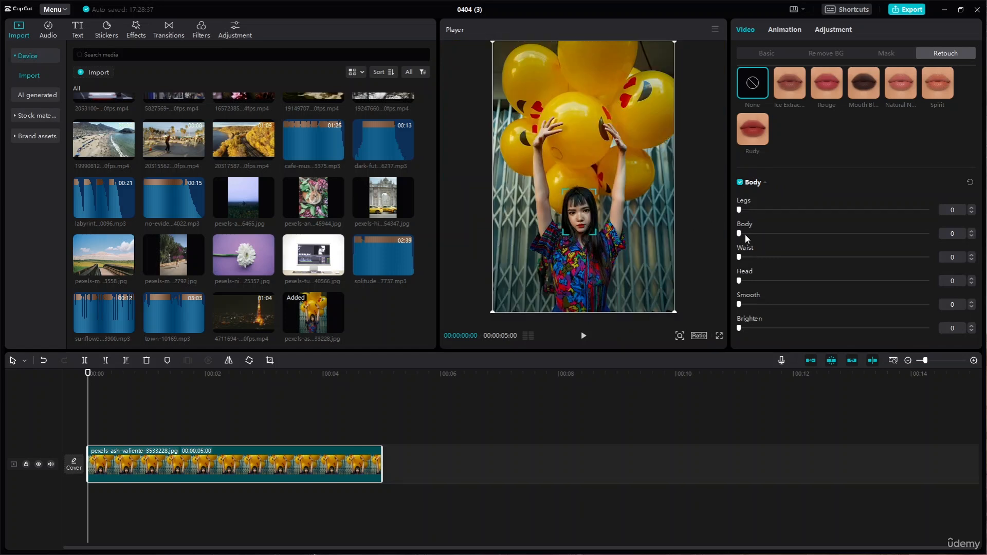
drag(740, 306, 800, 305)
drag(736, 235, 801, 232)
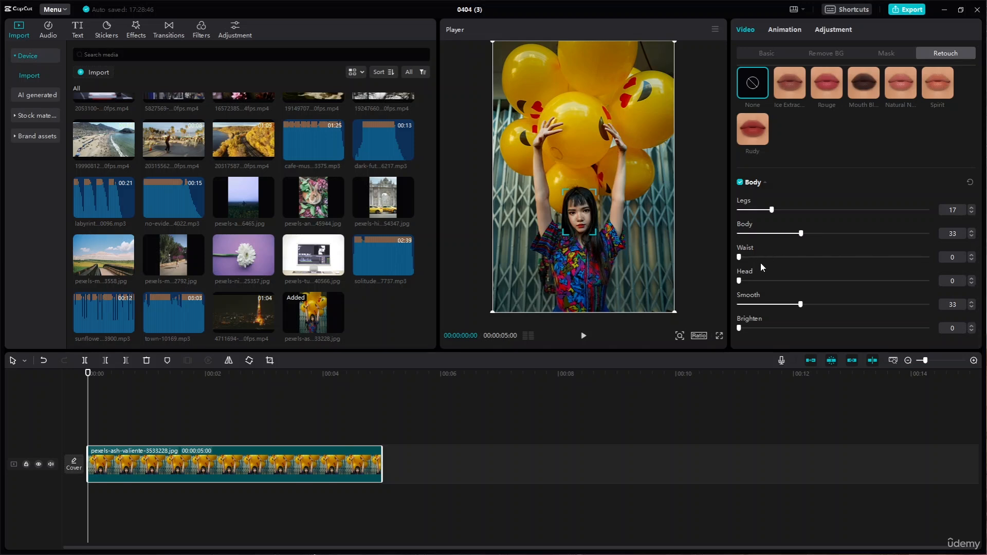
drag(739, 257, 786, 282)
mouse_move(597, 236)
mouse_down()
mouse_move(622, 260)
mouse_move(599, 235)
mouse_up()
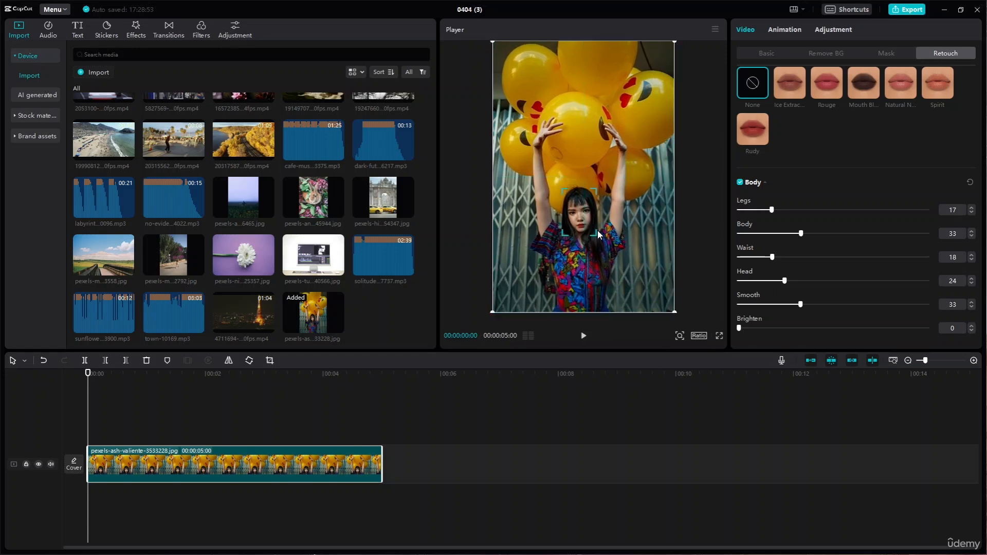